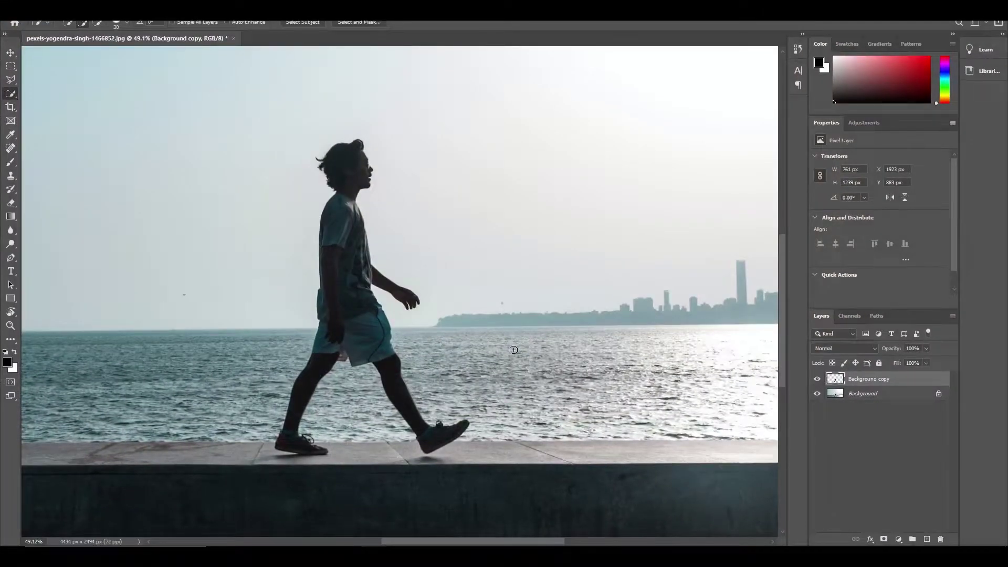
Check the cut-out walking man by hiding the Background layer and showing it again.
scroll(513, 350, "down", 4)
scroll(397, 350, "up", 4)
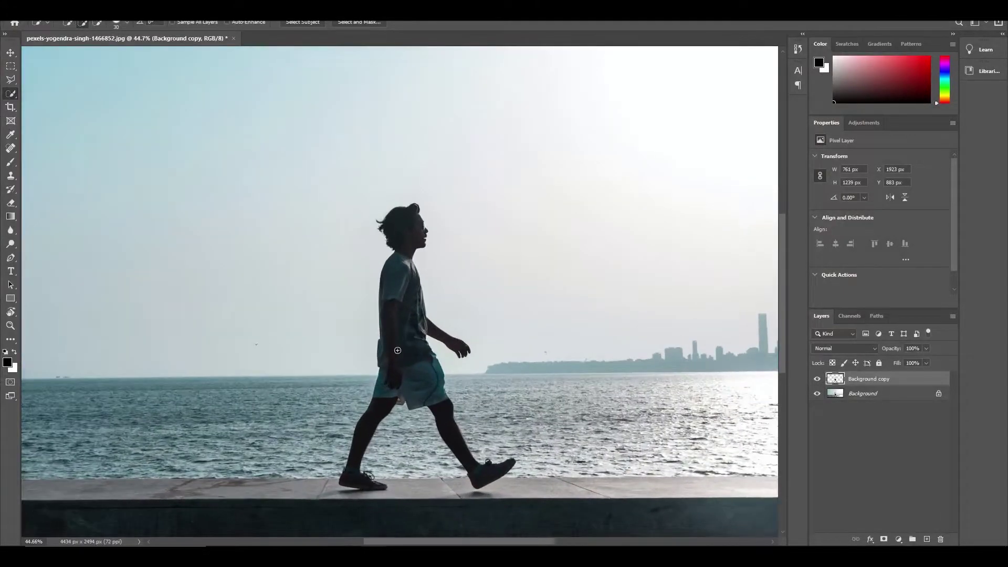
scroll(398, 350, "down", 2)
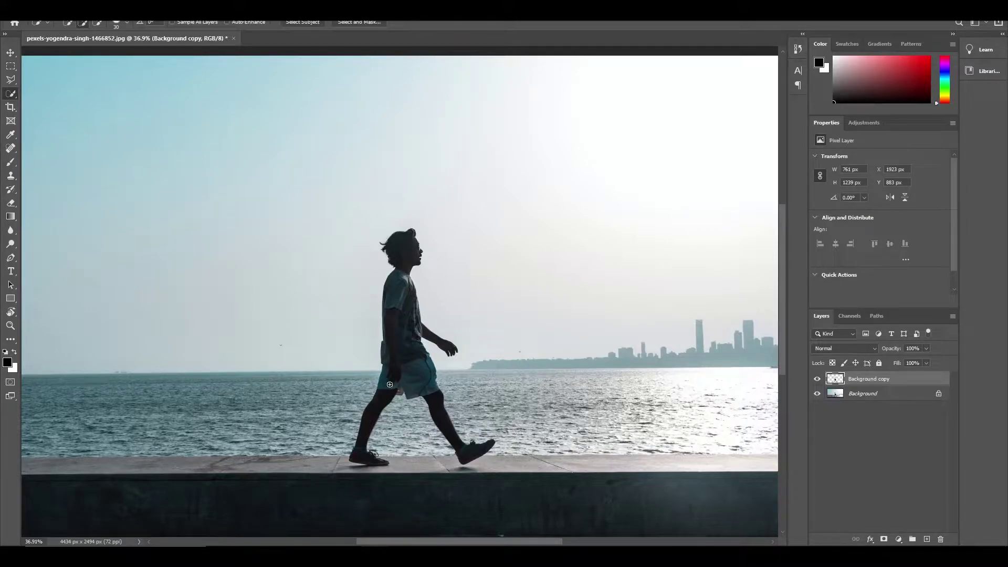
left_click(817, 394)
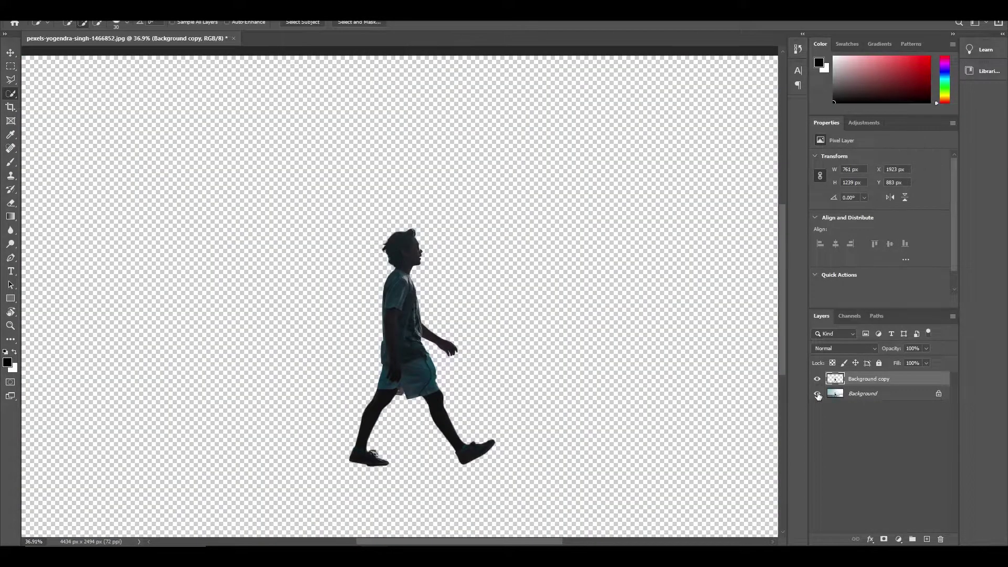
left_click(818, 394)
Desaturate the Background layer so only the cut-out man keeps his colour.
left_click(866, 395)
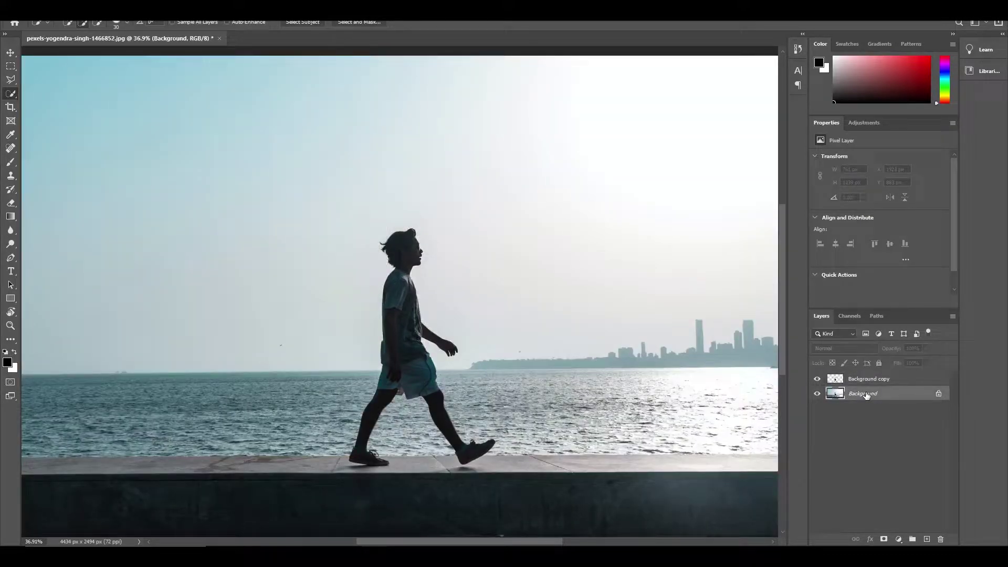
key("ctrl+shift+u")
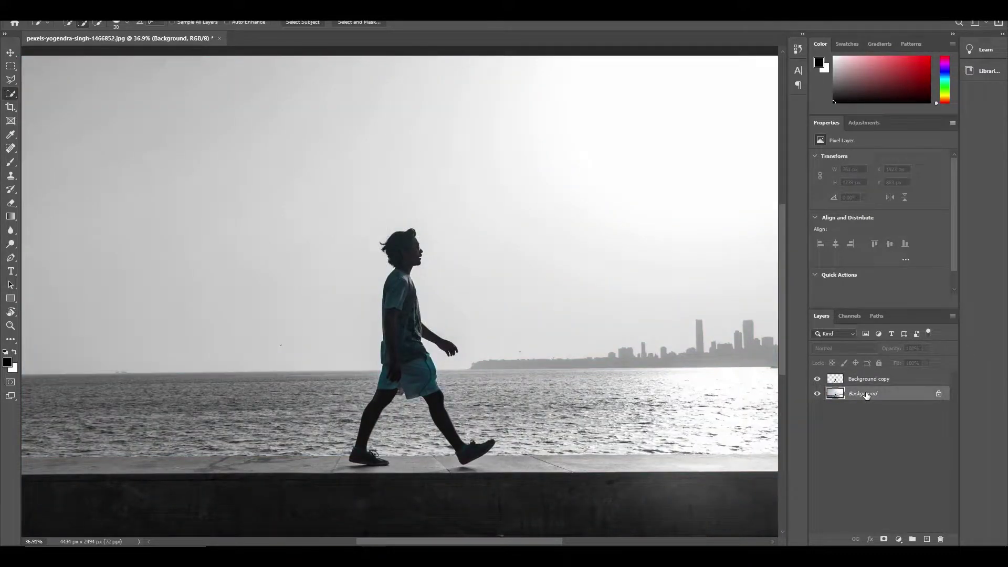
scroll(420, 398, "down", 3)
scroll(421, 398, "up", 7)
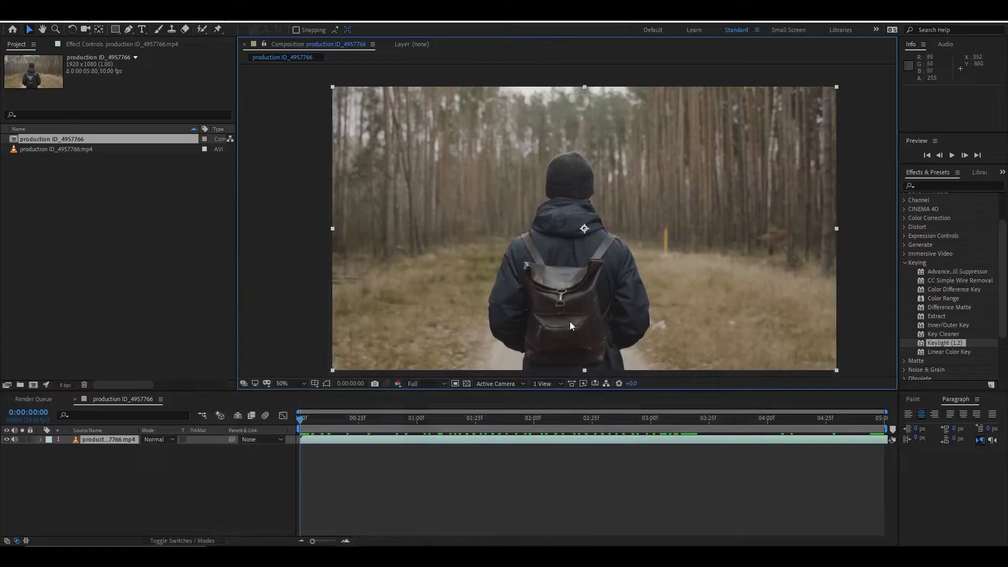
Switch to After Effects and move the current time of the production ID_4957766 composition to 0:00:00:34.
scroll(569, 321, "down", 2)
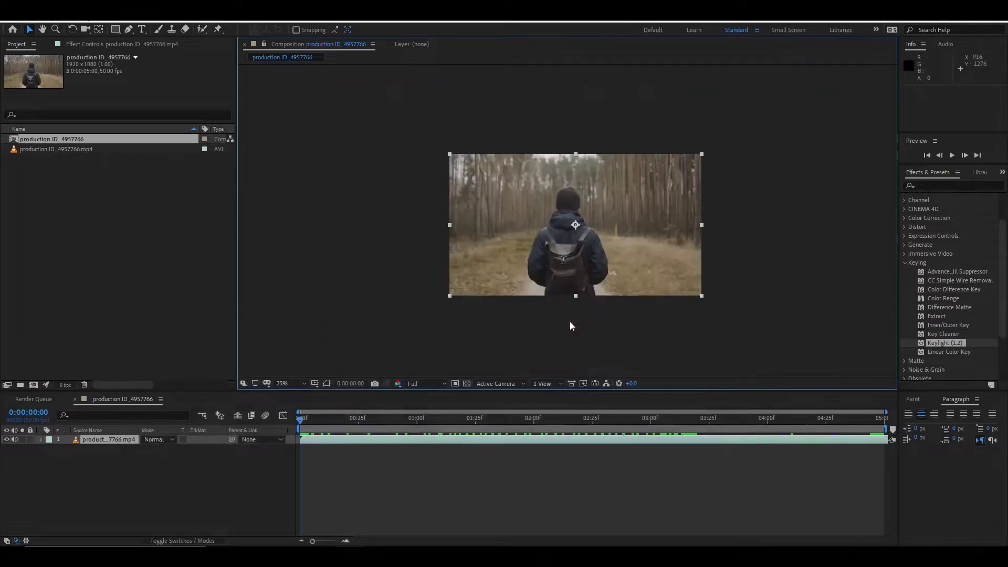
scroll(569, 321, "up", 4)
scroll(570, 310, "down", 2)
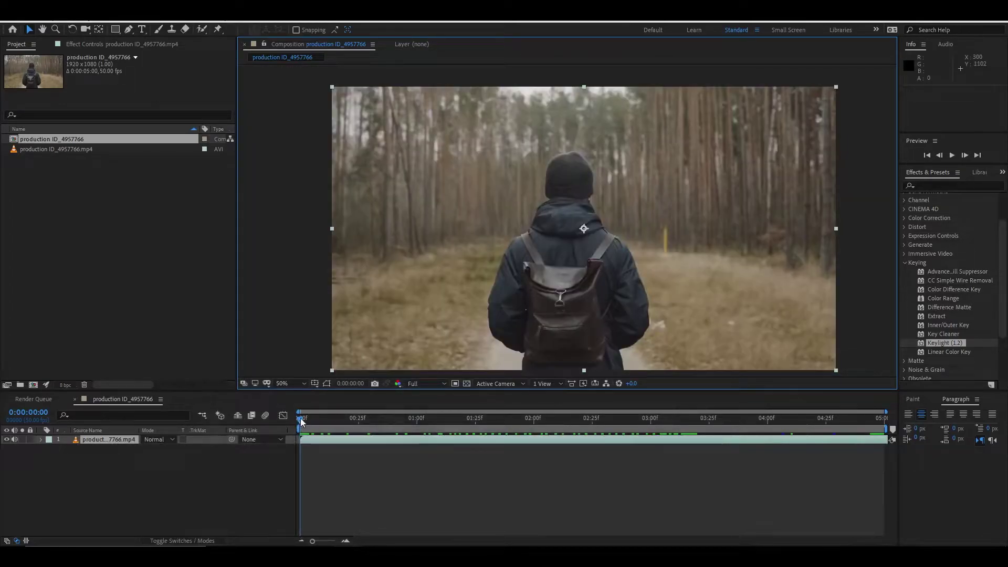
left_click_drag(301, 418, 379, 421)
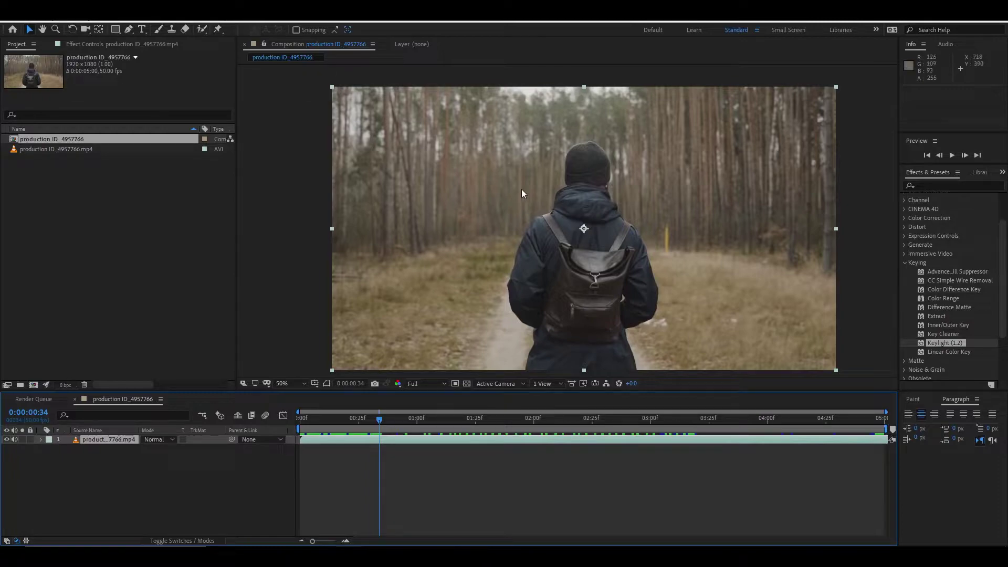
Duplicate the production ID_4957766.mp4 layer and keep the upper copy selected.
scroll(566, 251, "down", 1)
scroll(566, 251, "up", 1)
left_click_drag(566, 251, 543, 253)
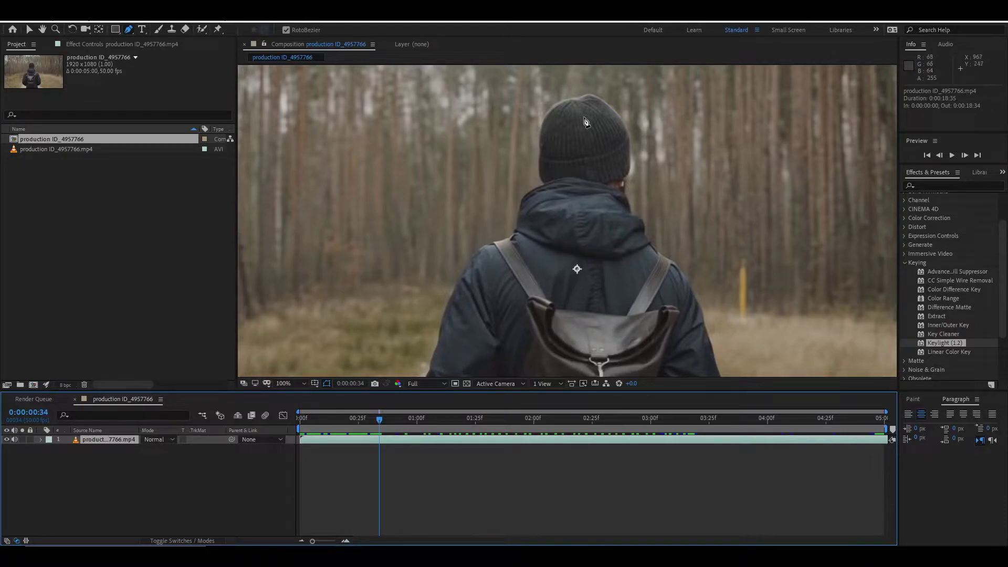
scroll(576, 296, "down", 2)
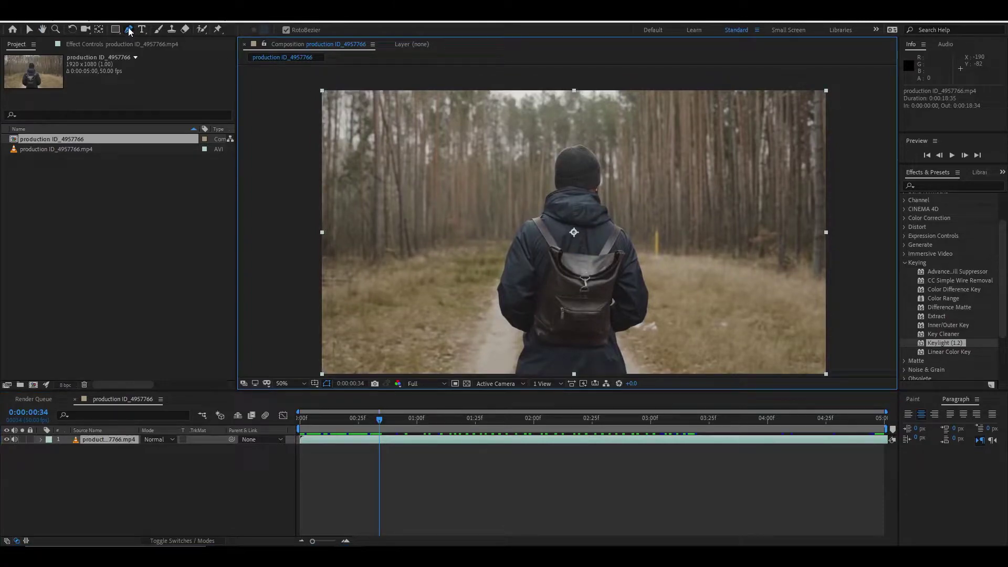
left_click(115, 440)
key("ctrl+d")
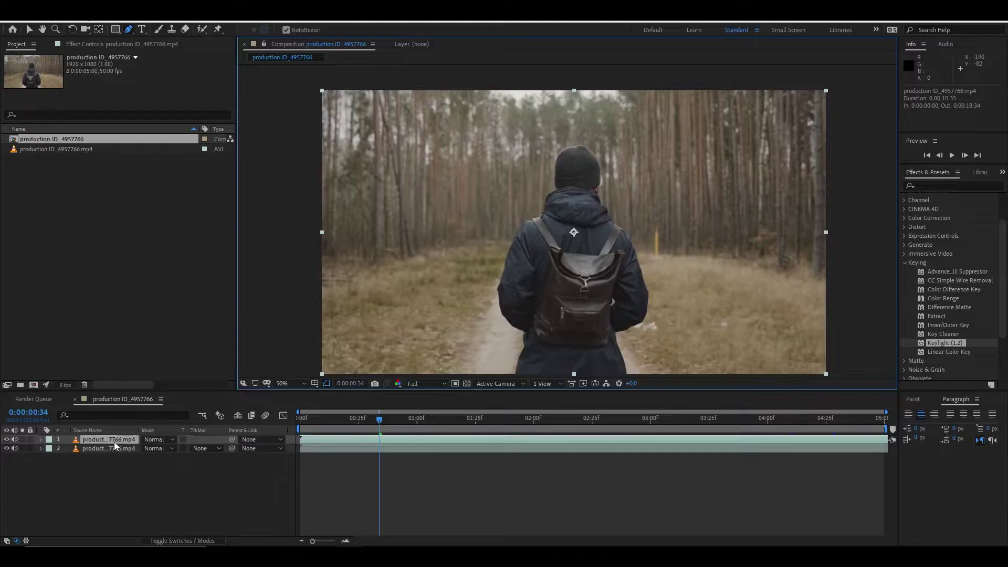
left_click(122, 449)
left_click(121, 440)
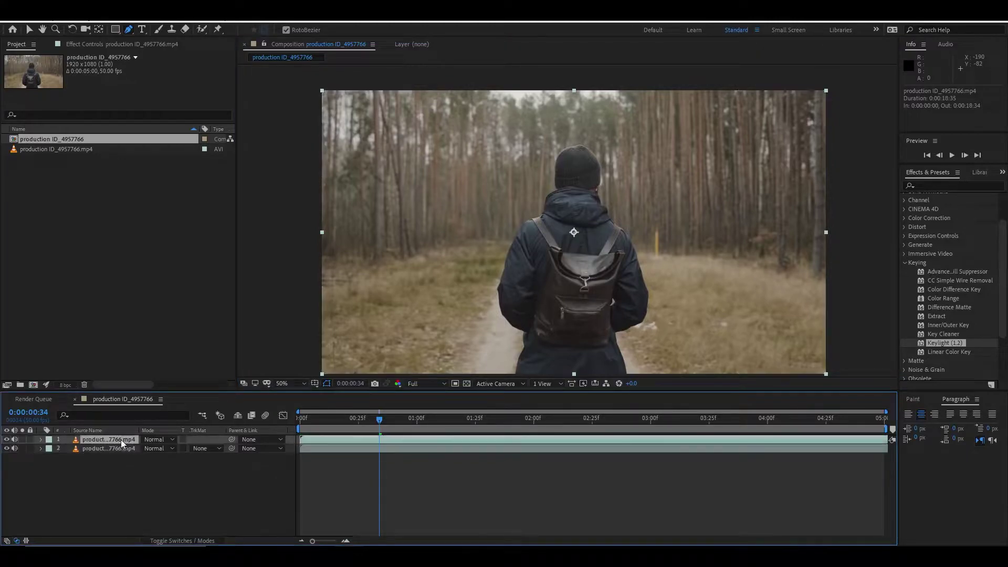
Find the Curves effect and apply it to the upper footage layer.
left_click(941, 186)
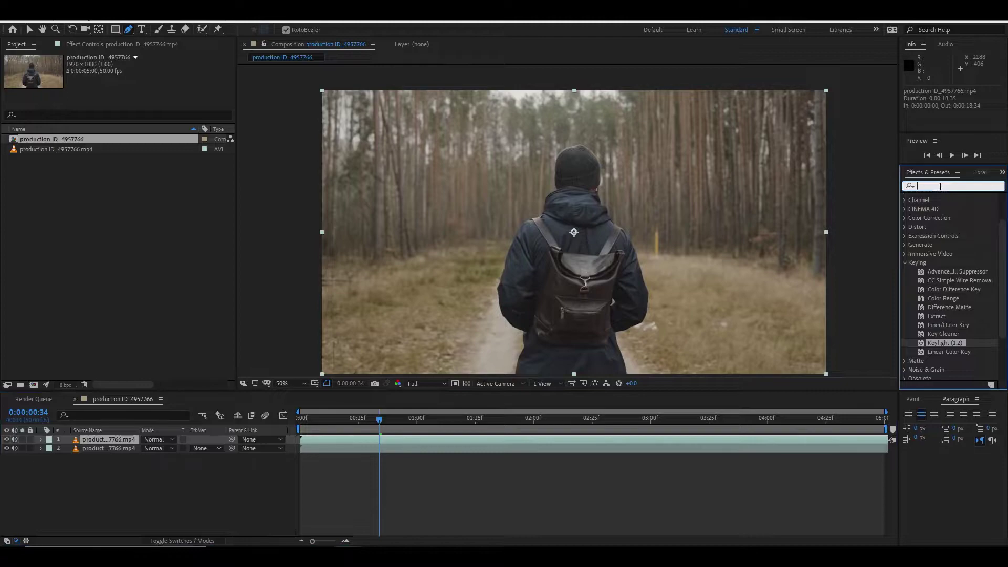
type("curv")
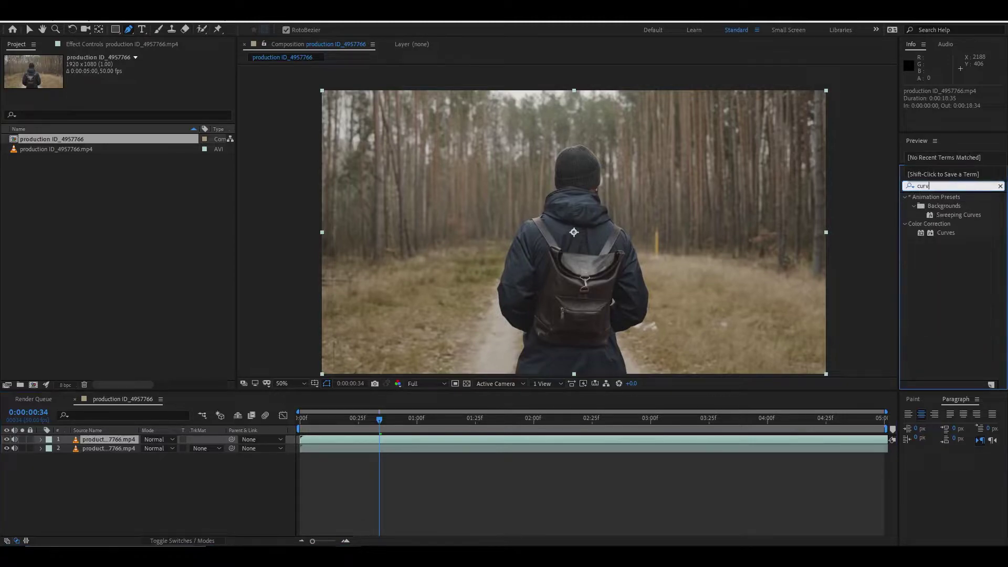
left_click_drag(950, 236, 572, 297)
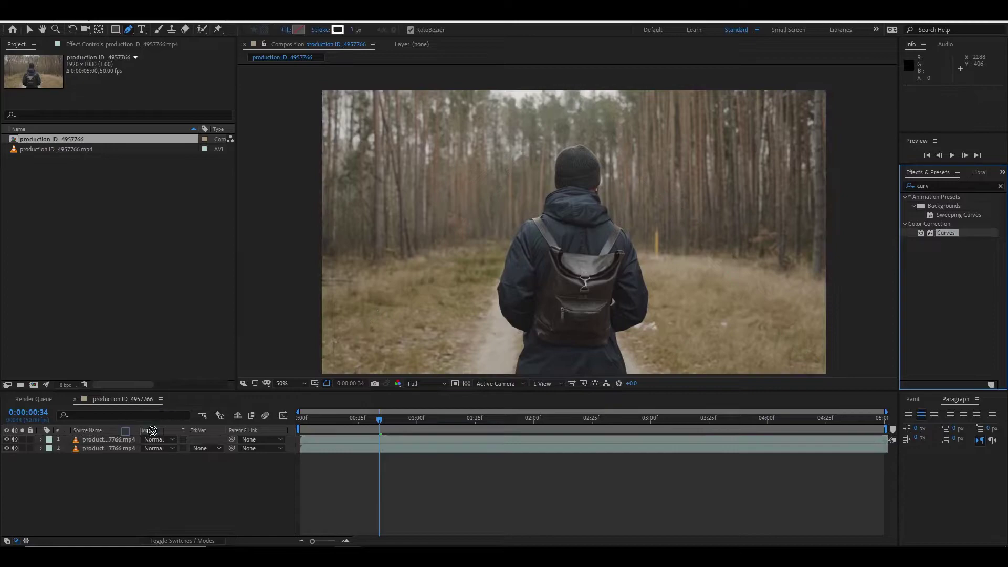
left_click(120, 441)
key("v")
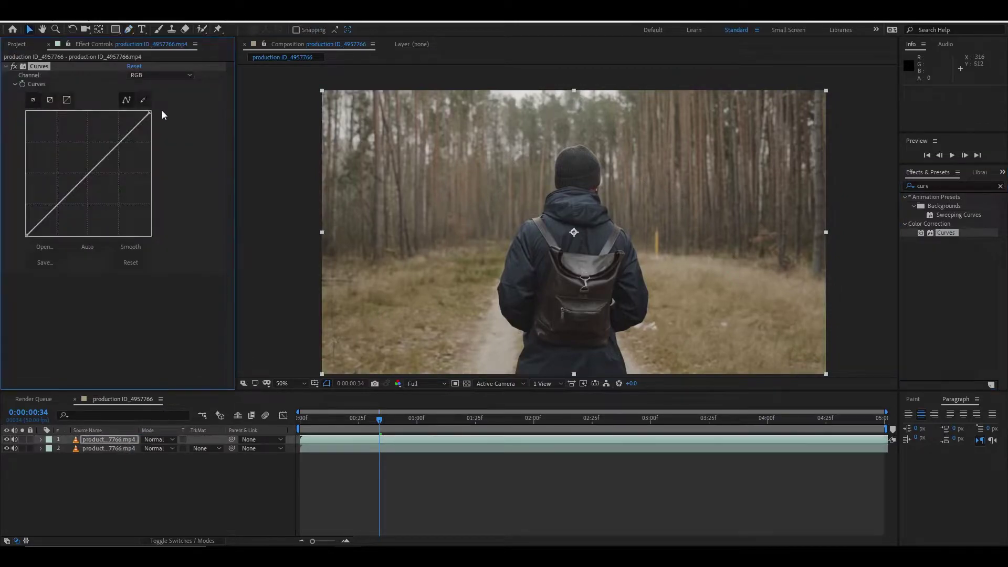
Pull the Red channel curve of the Curves effect downward to tint the upper layer green.
left_click(160, 75)
left_click(150, 101)
left_click_drag(120, 143, 124, 164)
left_click(158, 74)
left_click(153, 110)
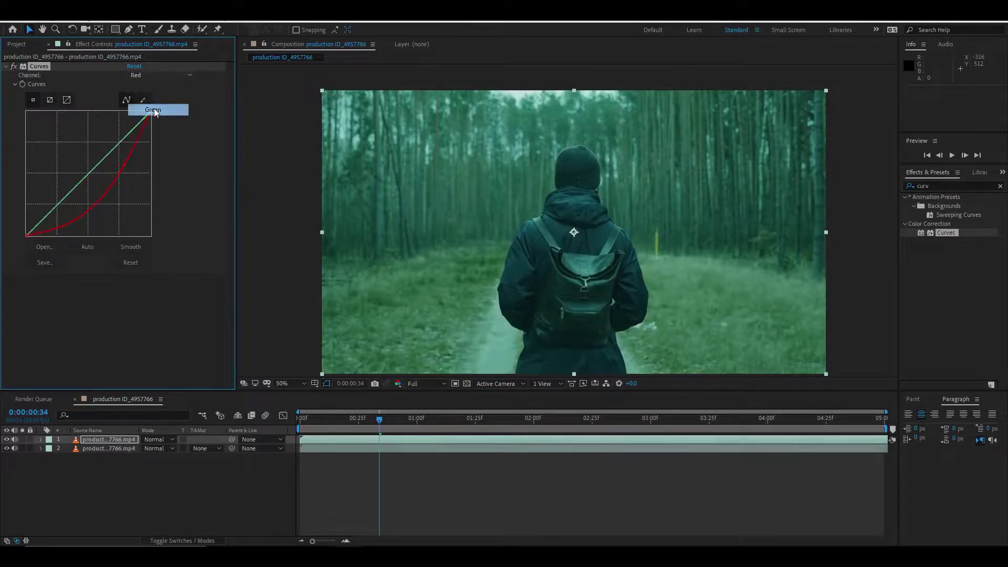
key("ctrl+z")
Reshape the Red curve with two points so its shadows drop to zero, comparing the tint with the layer hidden.
mouse_move(125, 166)
left_mouse_down()
mouse_move(103, 151)
mouse_move(130, 161)
left_mouse_up()
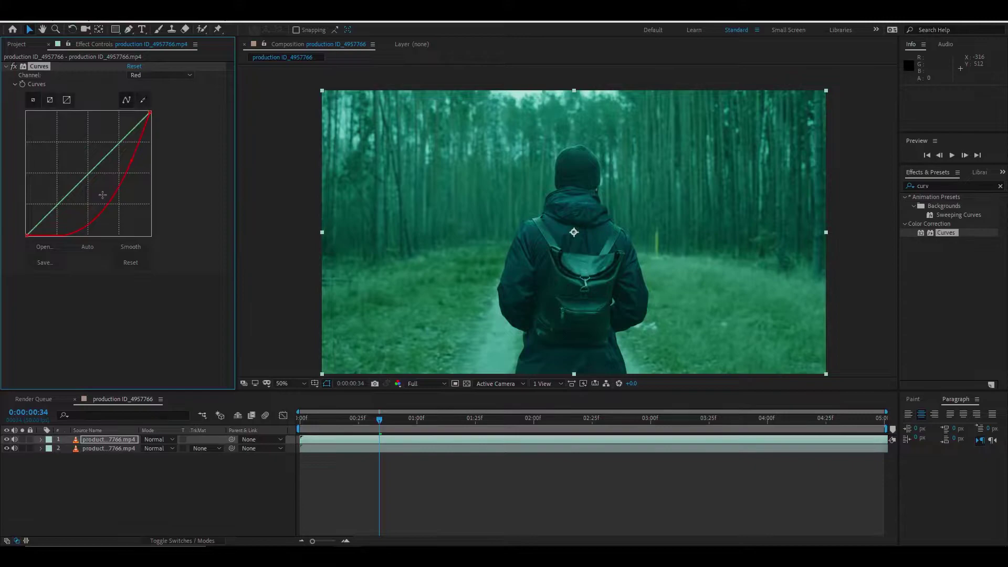
left_click_drag(98, 219, 101, 184)
left_click(7, 440)
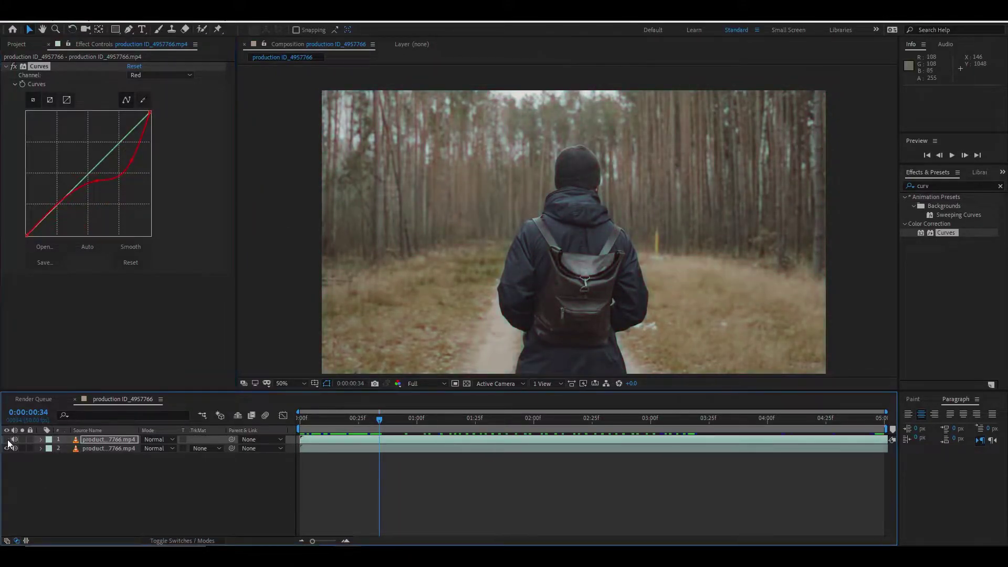
left_click(6, 440)
left_click_drag(96, 180, 113, 208)
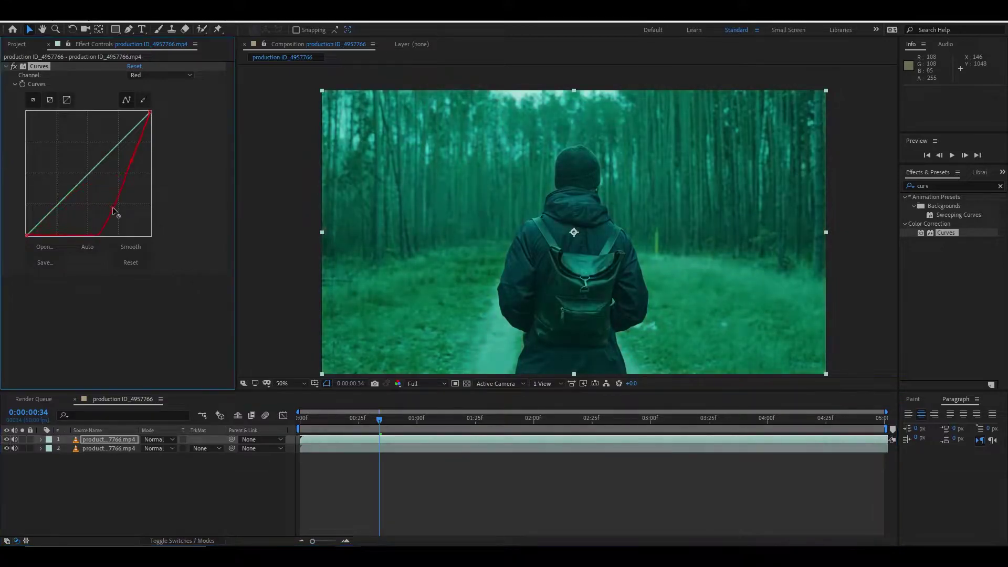
Start a RotoBezier mask with the Pen tool on the upper layer, tracing the beanie's left edge upward from the collar.
scroll(559, 208, "up", 2)
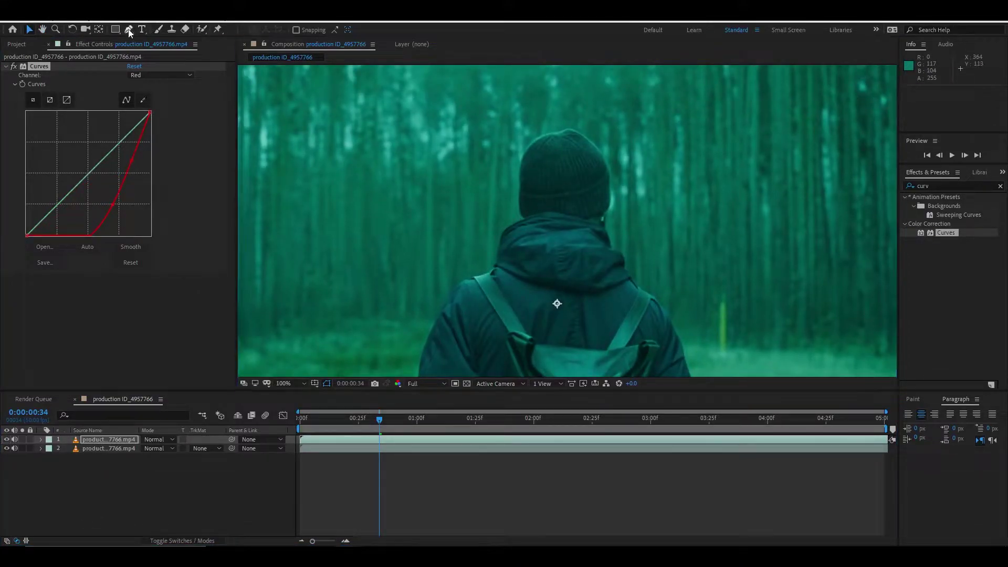
left_click(129, 29)
scroll(541, 219, "up", 2)
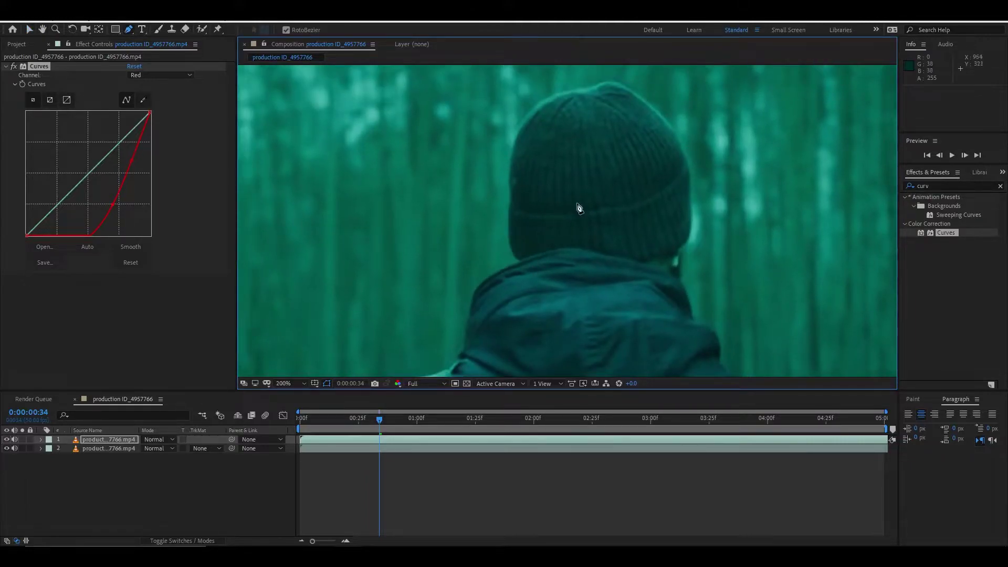
scroll(527, 262, "up", 2)
left_click(552, 318)
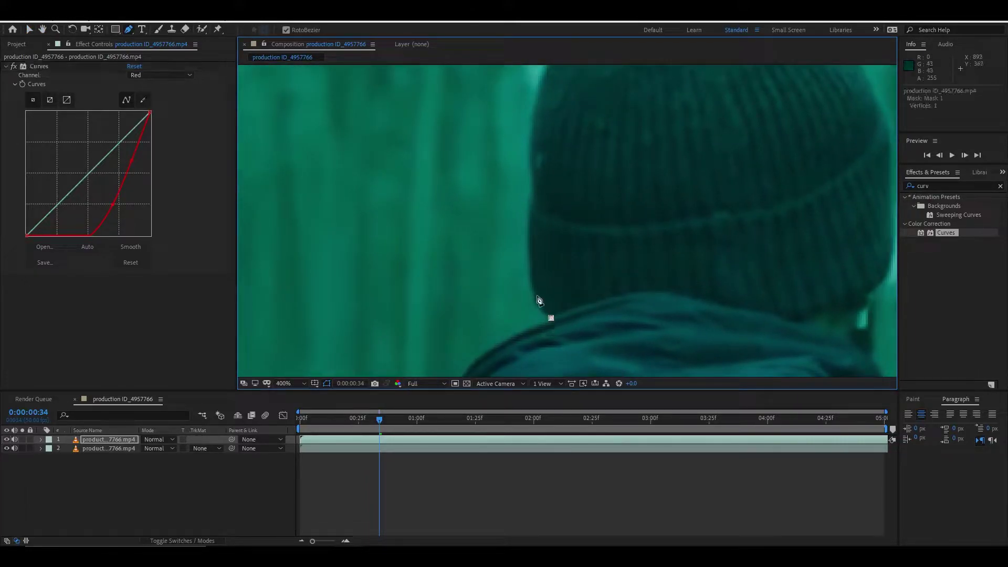
left_click(531, 294)
left_click(527, 247)
left_click(530, 180)
left_click(530, 120)
left_click_drag(546, 122, 544, 250)
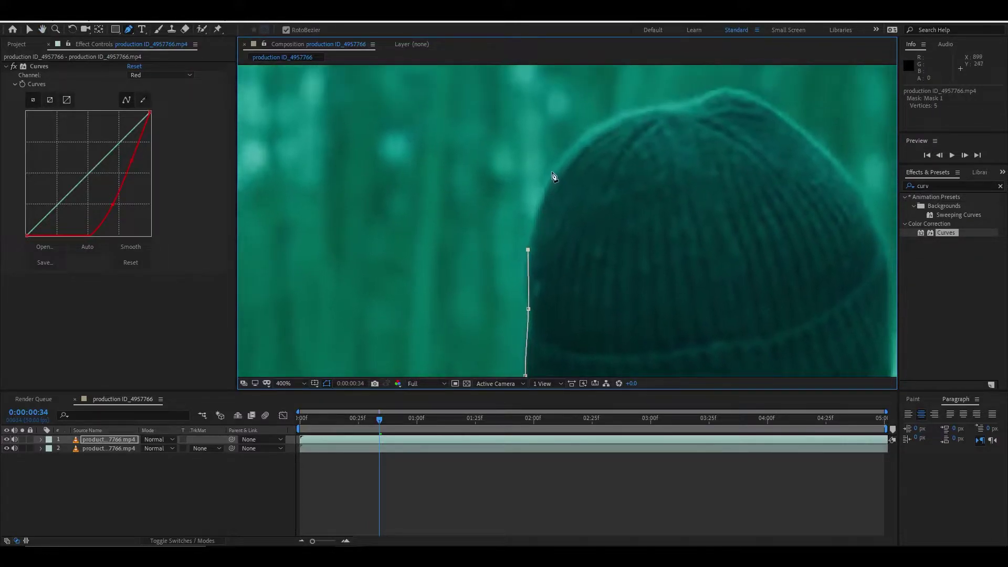
Continue the mask path around the beanie's upper left curve and over its crown.
mouse_move(553, 175)
left_mouse_down()
mouse_move(563, 160)
mouse_move(548, 172)
left_mouse_up()
left_click(603, 121)
left_click(649, 104)
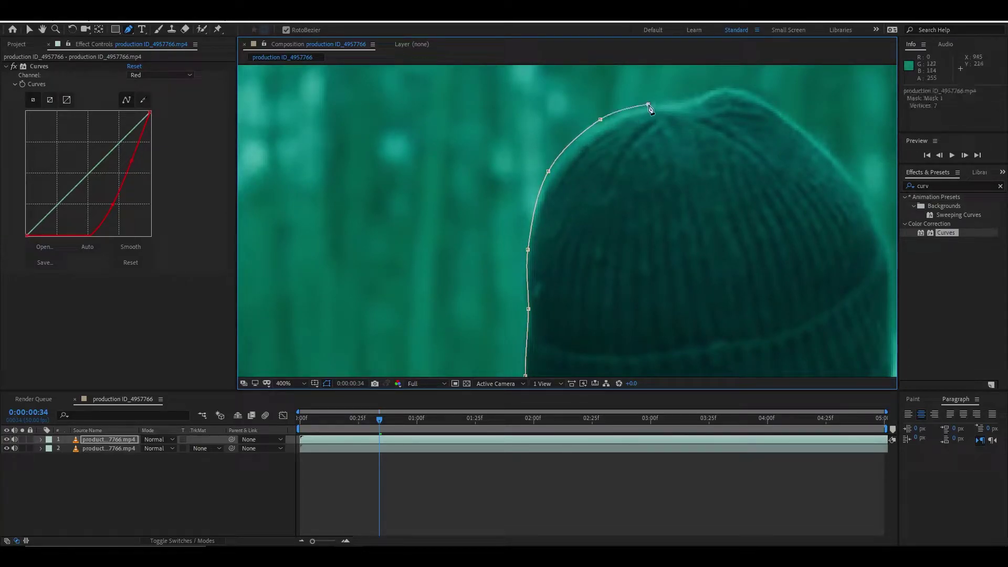
left_click(689, 99)
left_click(726, 84)
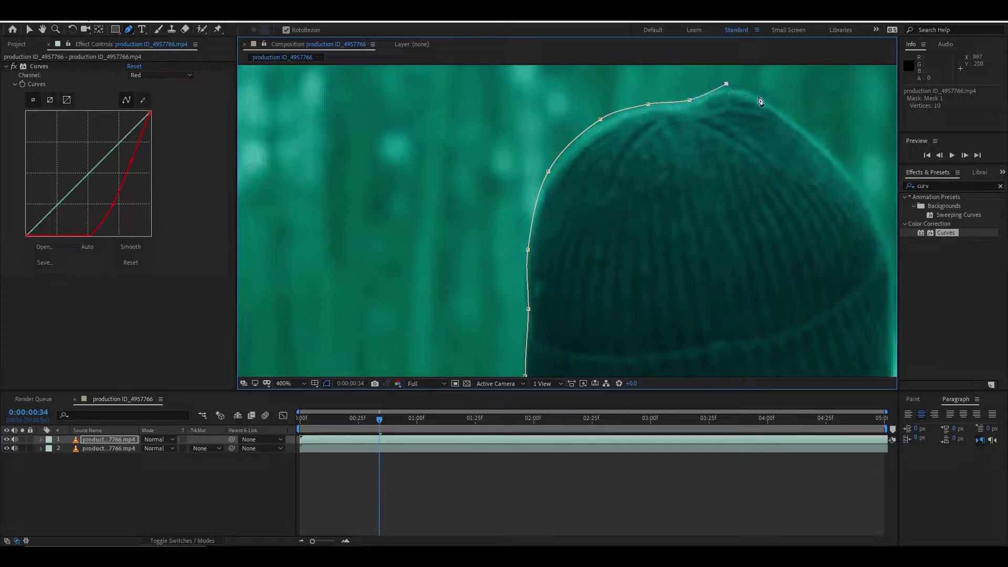
left_click(772, 104)
Trace the mask path down the beanie's right side to the notch beside the ear.
left_click_drag(772, 139, 562, 139)
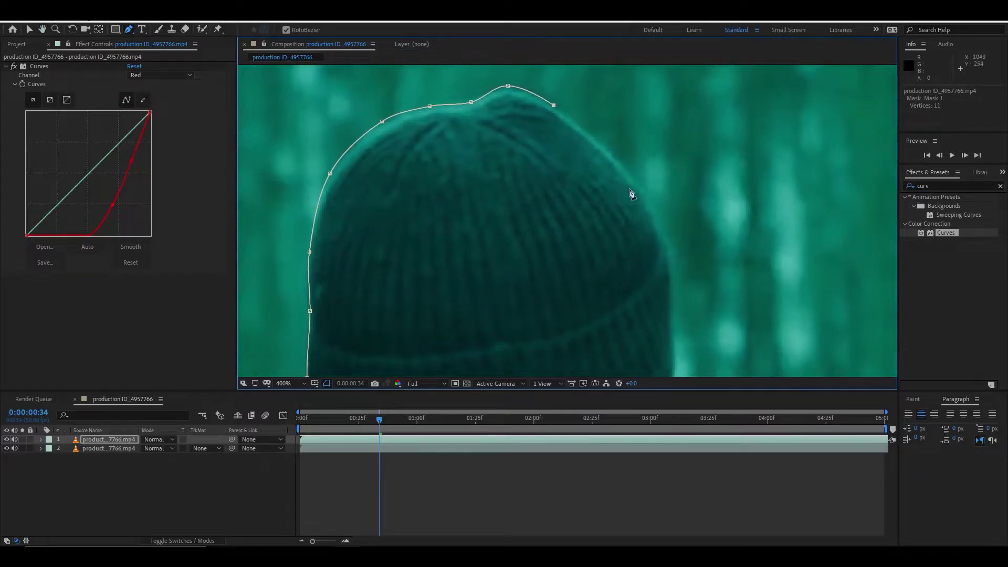
left_click(641, 186)
left_click_drag(652, 225, 630, 167)
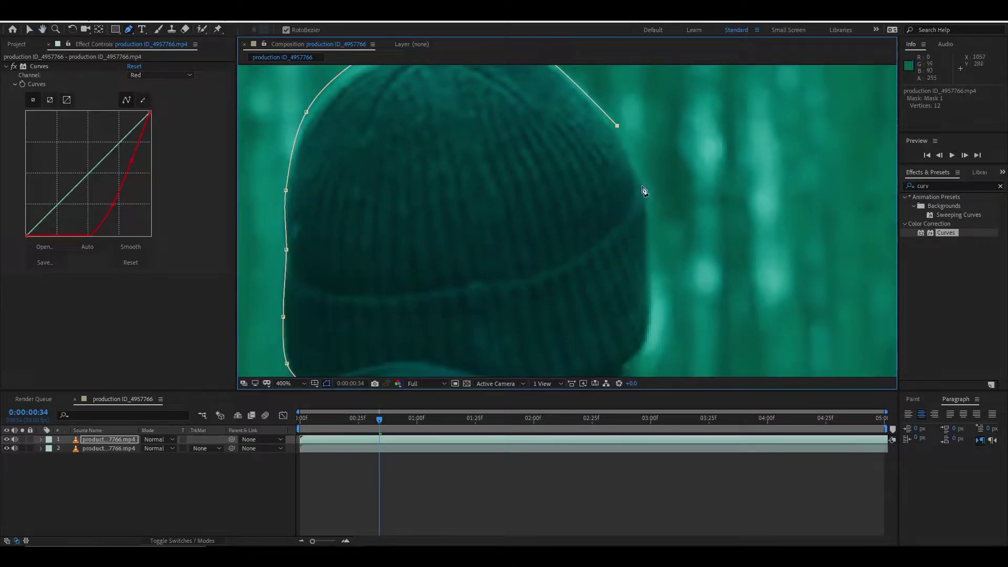
left_click(642, 186)
left_click_drag(651, 255, 684, 174)
left_click(653, 237)
left_click(680, 234)
left_click(661, 253)
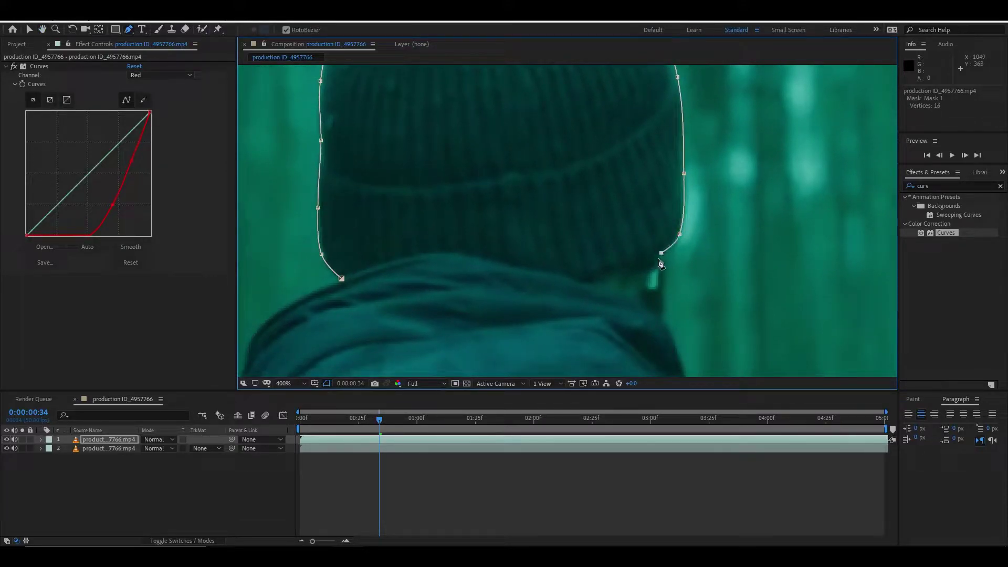
Run the mask path past the ear and across the jacket collar, closing it at its first vertex.
left_click(666, 273)
left_click(667, 309)
left_click(657, 327)
left_click(511, 340)
left_click(401, 319)
left_click(351, 304)
left_click(341, 278)
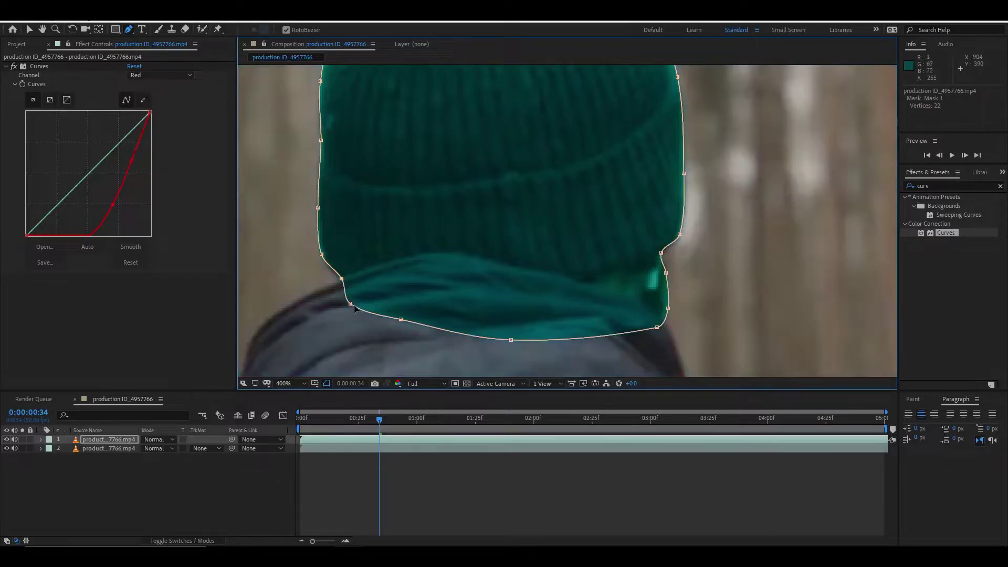
Move the mask vertex at the collar's lower left inward to smooth the outline.
left_click_drag(350, 304, 370, 299)
scroll(389, 285, "down", 2)
left_click_drag(432, 250, 437, 262)
key("period")
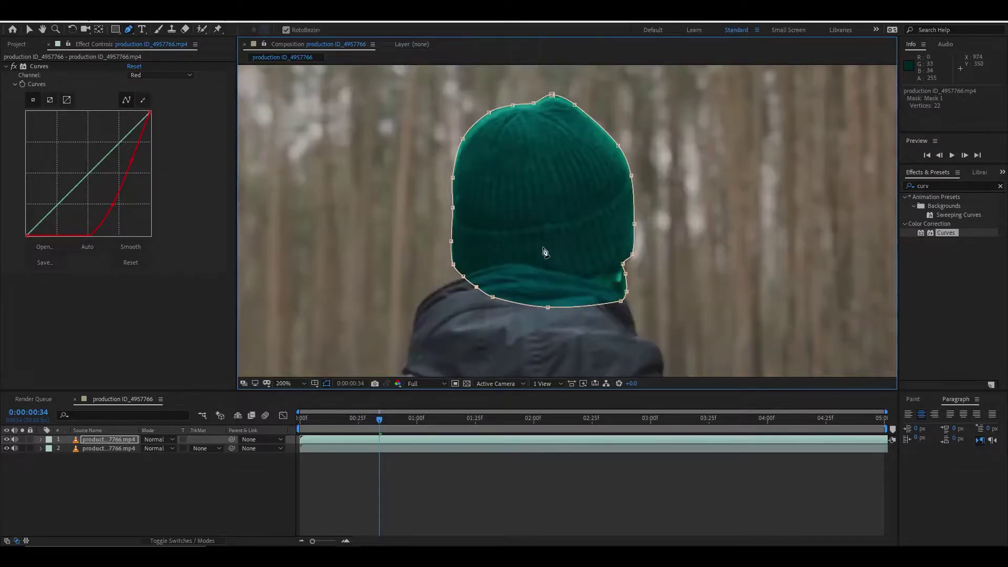
Select the masked upper layer and inspect the mask outline around the head up close.
left_click(106, 445)
key("ctrl+t")
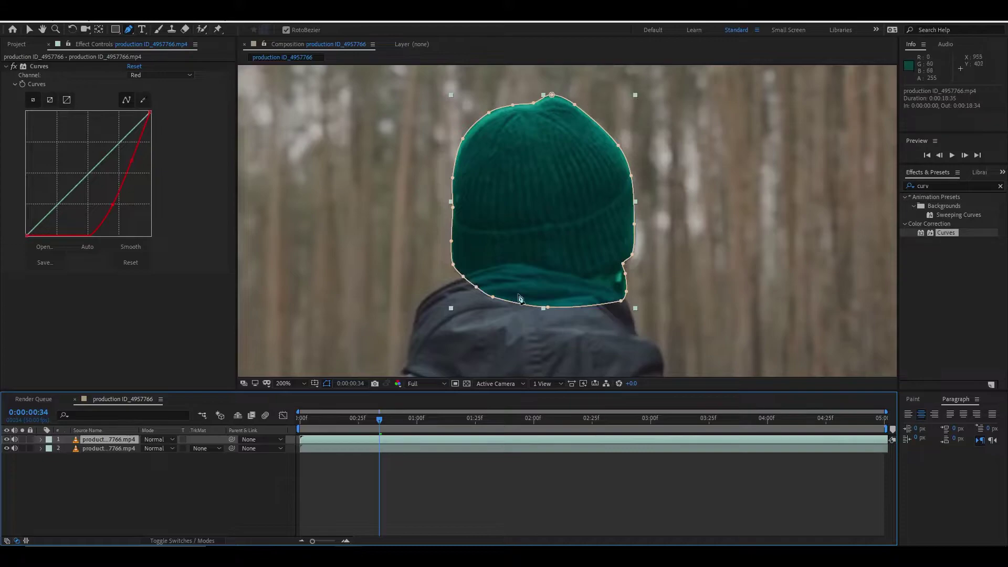
scroll(614, 263, "up", 2)
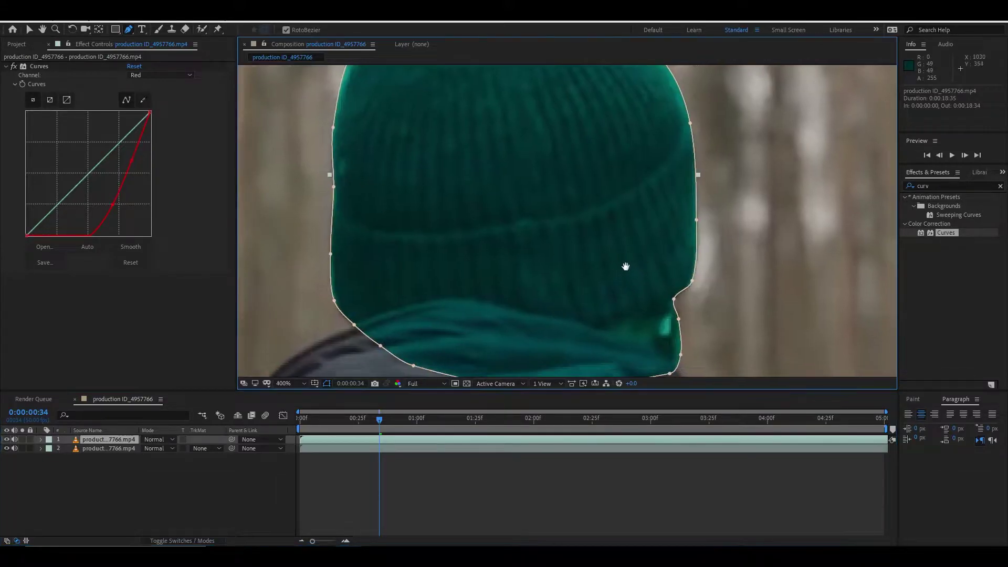
scroll(487, 132, "down", 4)
scroll(567, 182, "up", 2)
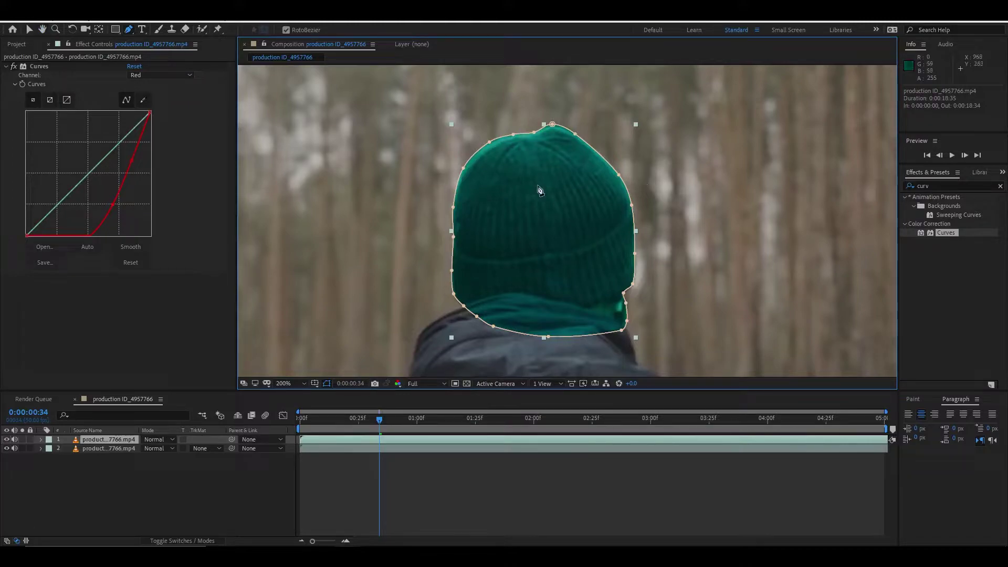
Expand the upper layer's mask properties in the timeline to reveal Mask 1.
left_click(41, 440)
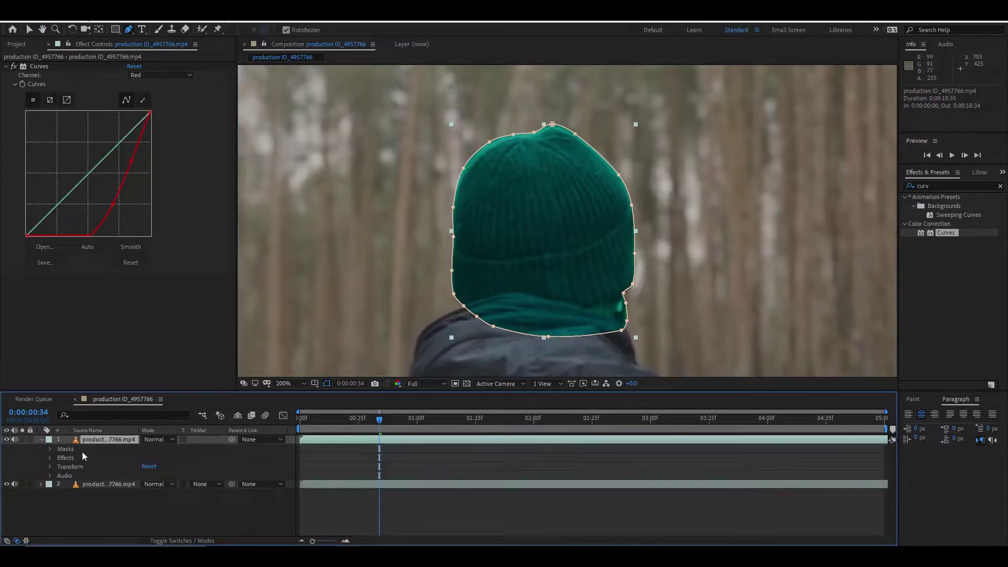
left_click(50, 449)
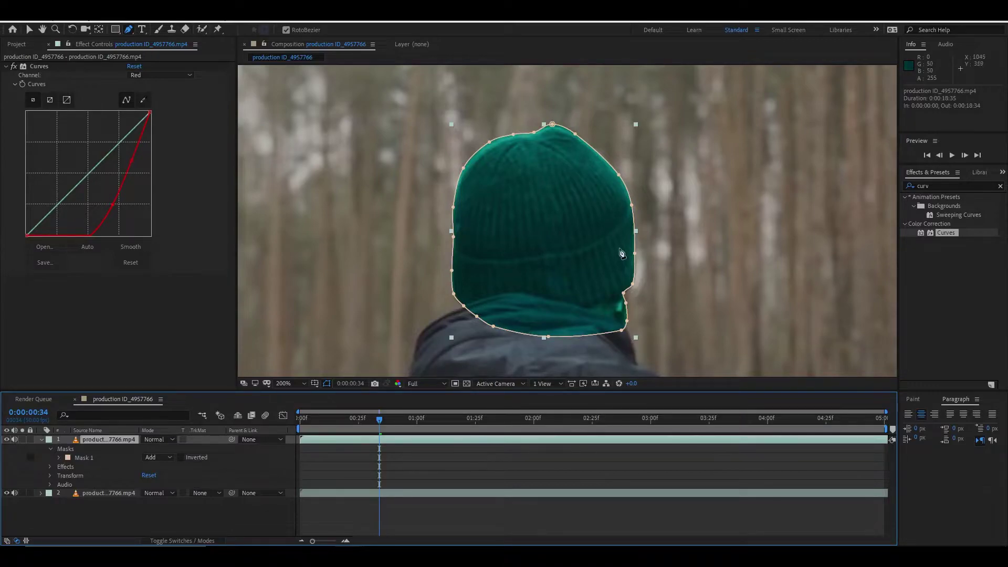
scroll(533, 207, "down", 2)
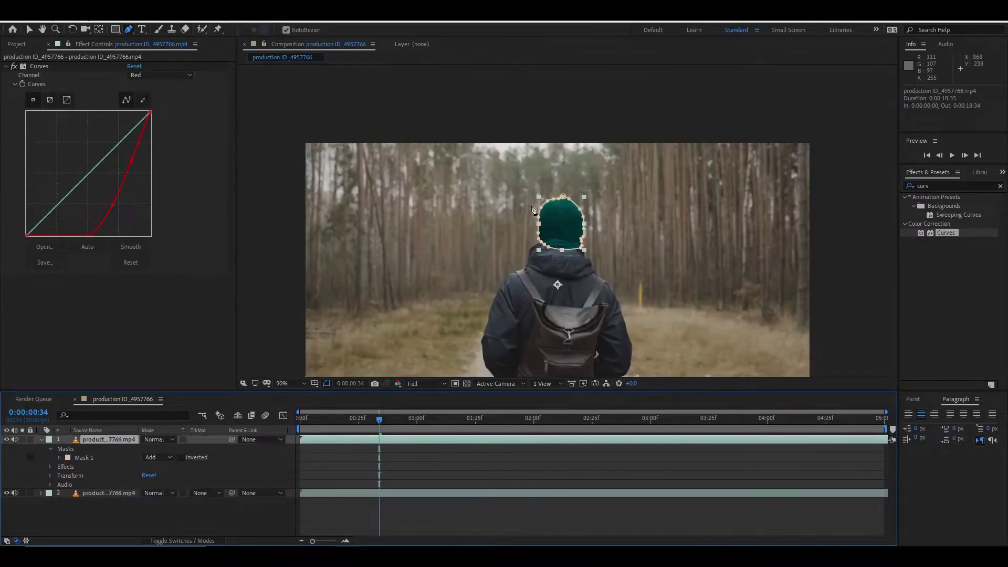
Hide the lower footage layer to check the masked head on its own, and make that layer visible again.
left_click(7, 493)
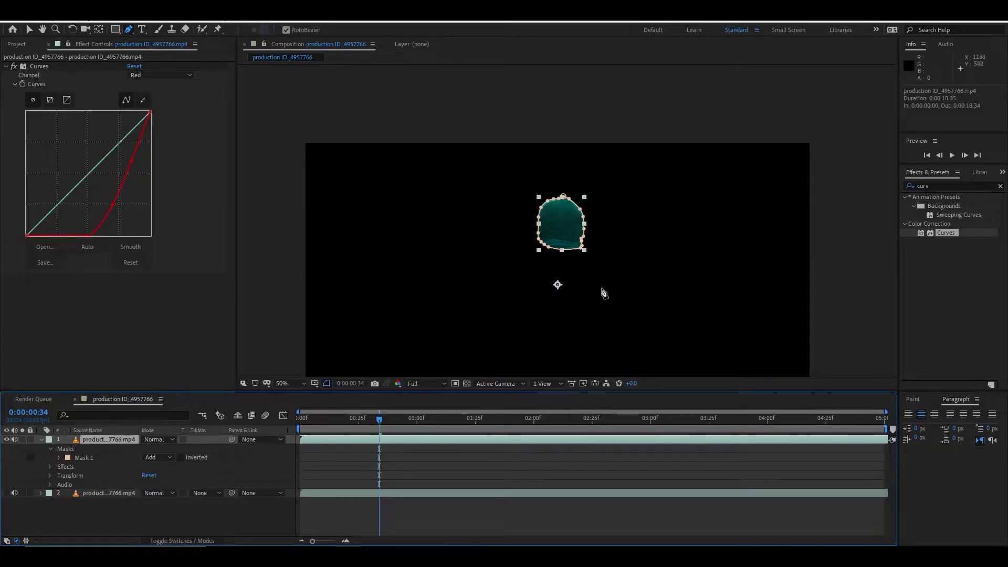
left_click(467, 383)
left_click(467, 383)
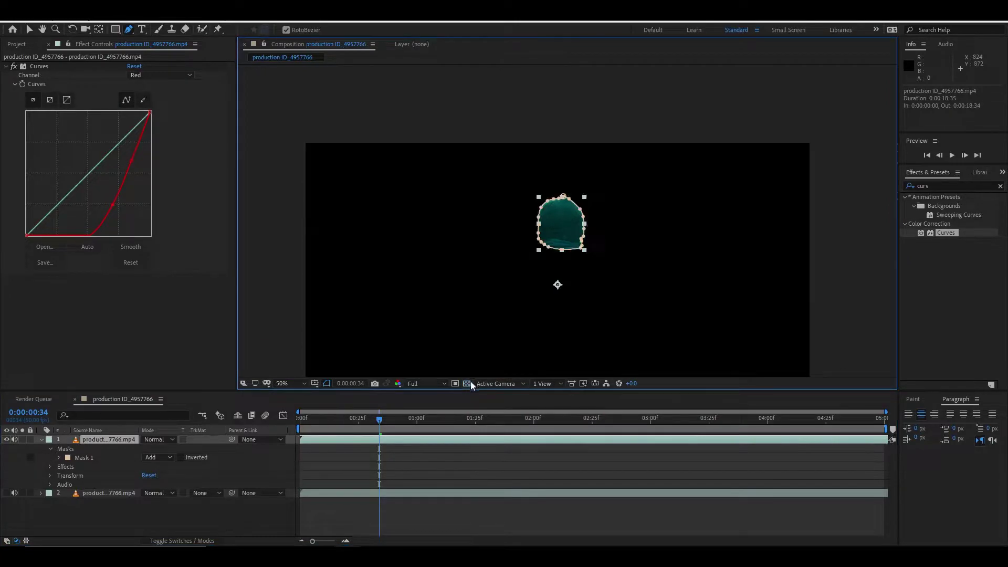
left_click(11, 493)
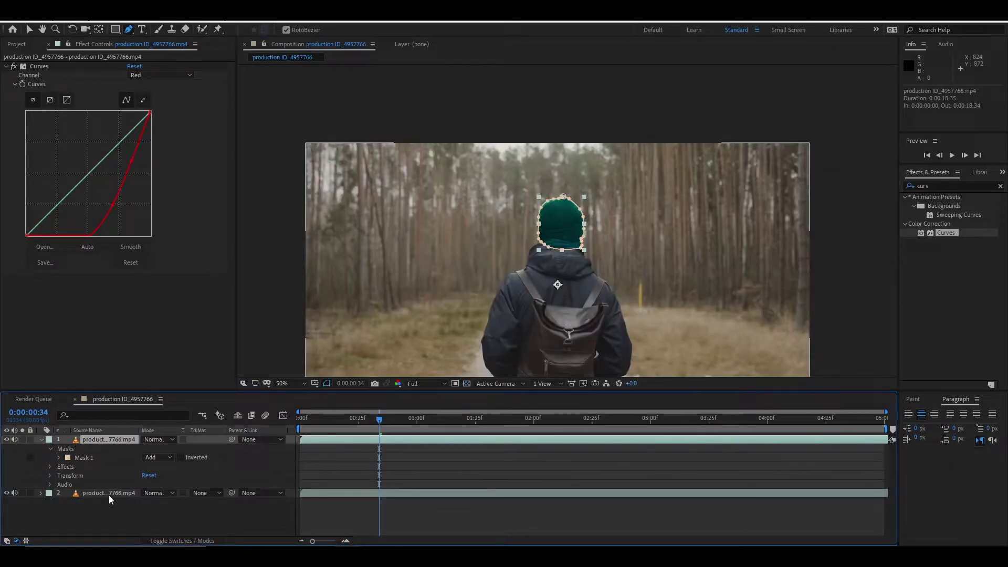
Examine the mask outline around the head against the collar, jacket and surrounding footage at several magnifications.
left_click(119, 433)
scroll(564, 237, "up", 3)
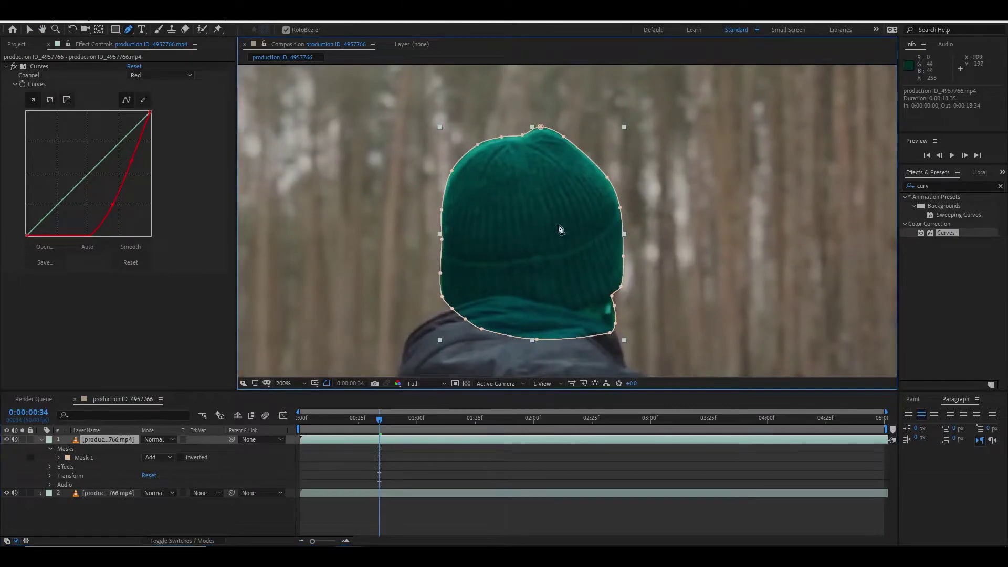
scroll(518, 275, "down", 1)
left_click_drag(530, 283, 547, 264)
scroll(550, 235, "up", 1)
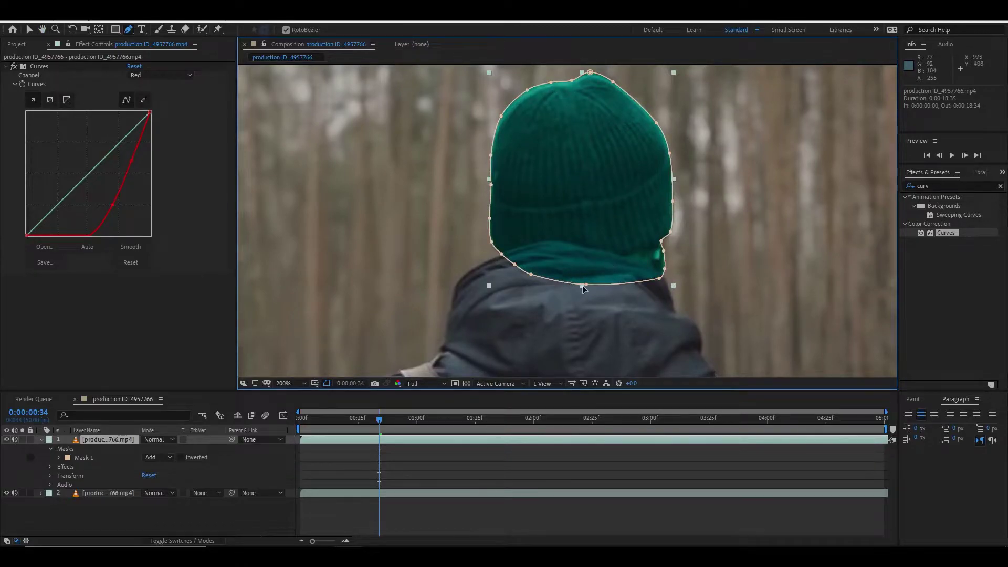
scroll(593, 268, "down", 2)
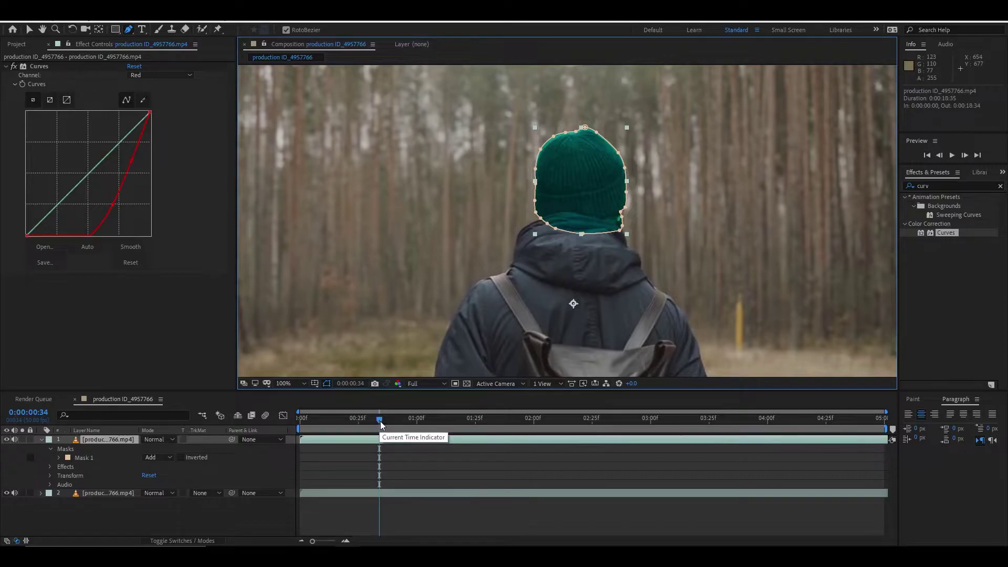
left_click_drag(572, 308, 566, 250)
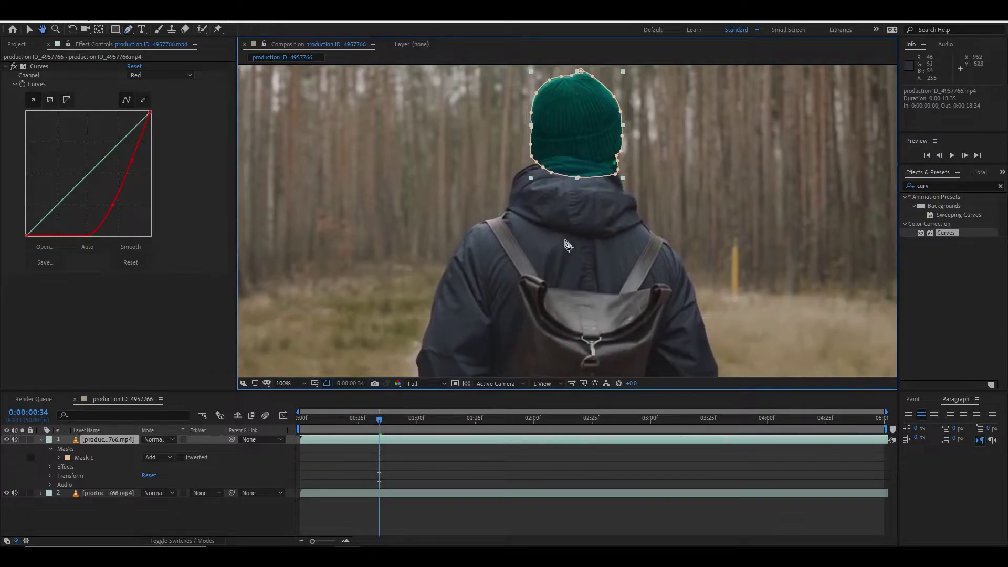
scroll(567, 239, "down", 3)
scroll(566, 231, "up", 2)
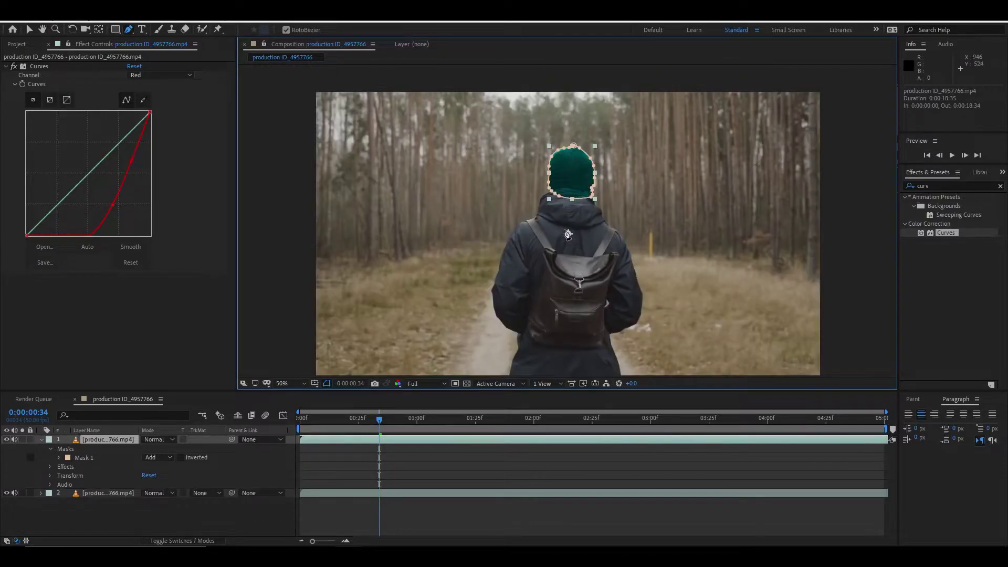
scroll(567, 234, "up", 2)
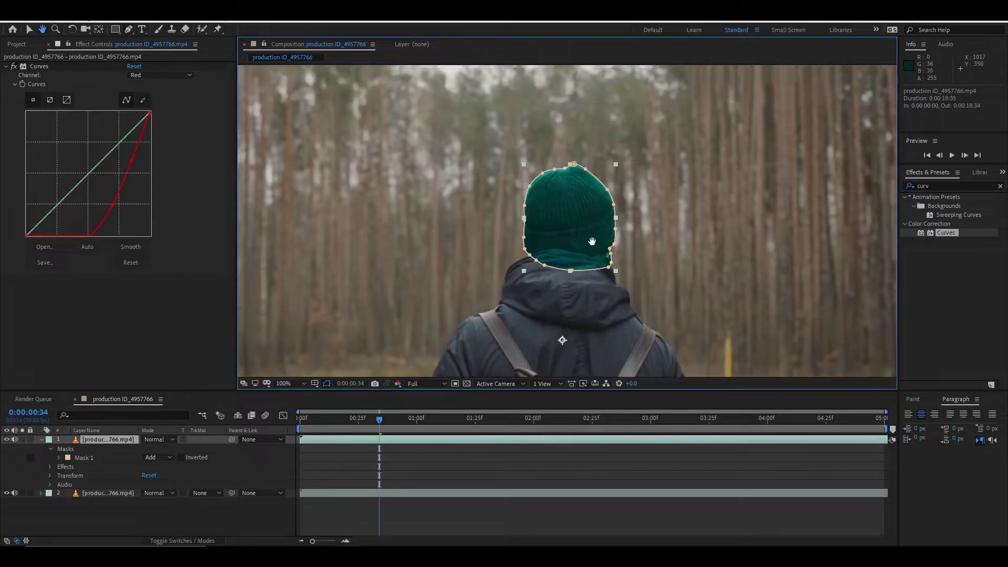
scroll(574, 207, "up", 2)
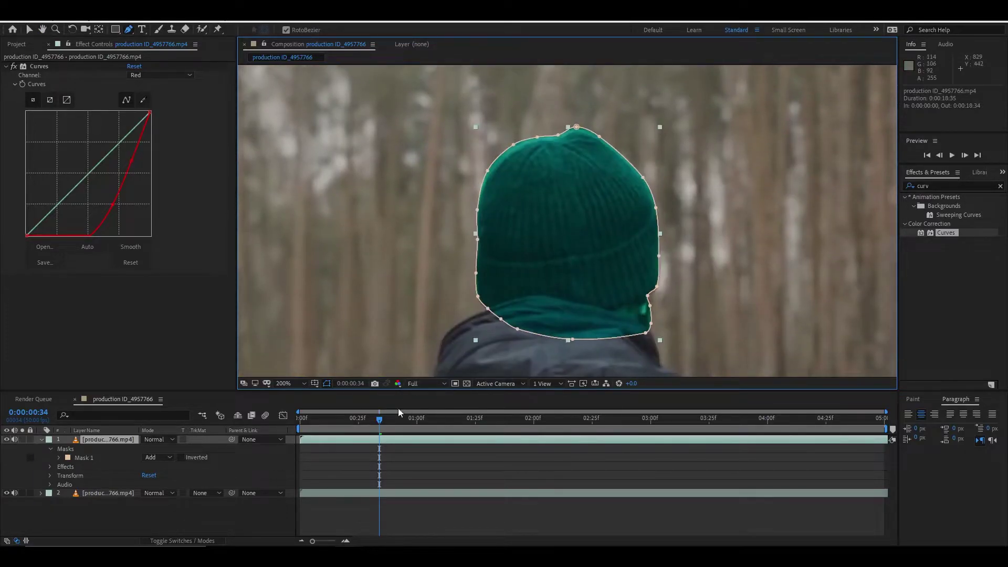
Move the current time to 0:00:00:35 and turn off the Curves effect on the masked layer.
mouse_move(380, 420)
left_mouse_down()
mouse_move(346, 419)
mouse_move(386, 430)
left_mouse_up()
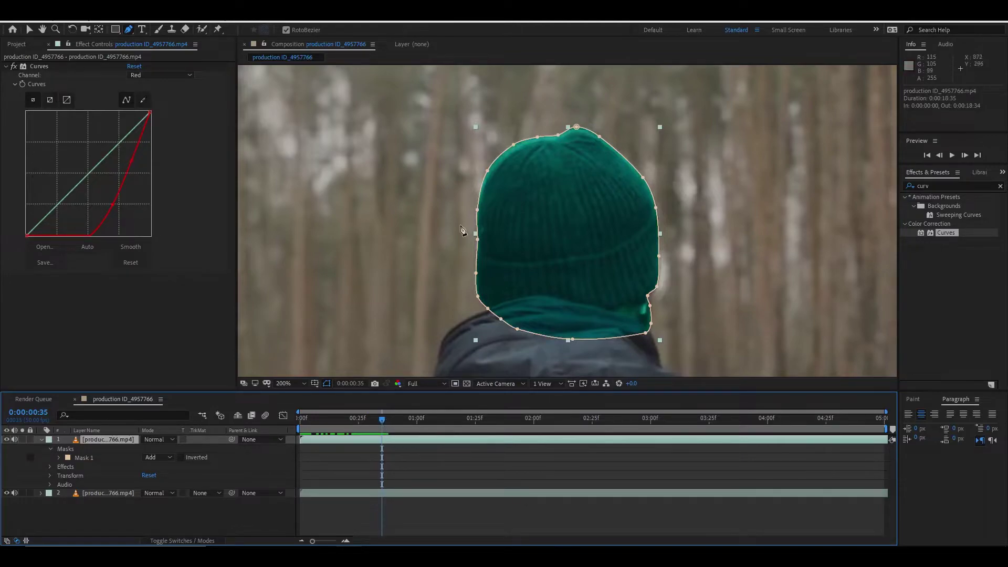
left_click(14, 67)
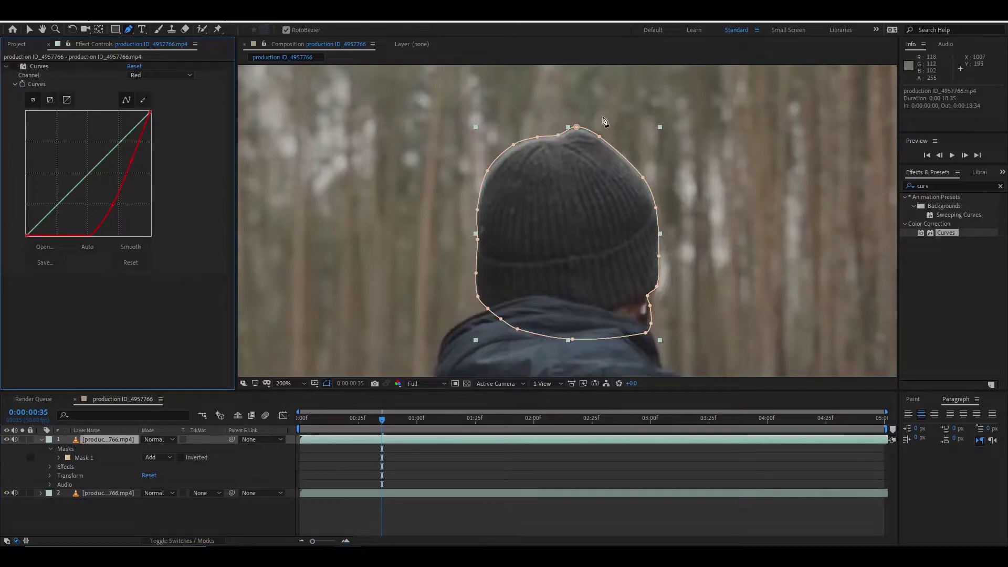
scroll(556, 214, "up", 2)
scroll(585, 252, "down", 2)
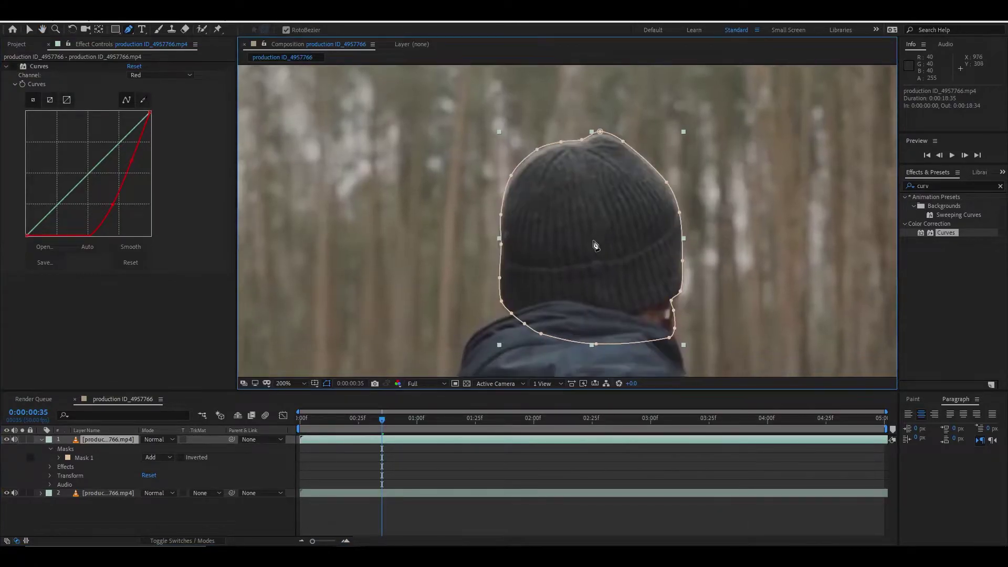
Step back to 0:00:00:31 and shift the whole mask down to fit the beanie.
key("ctrl+Left")
key("ctrl+Left")
key("ctrl+Left")
key("ctrl+Left")
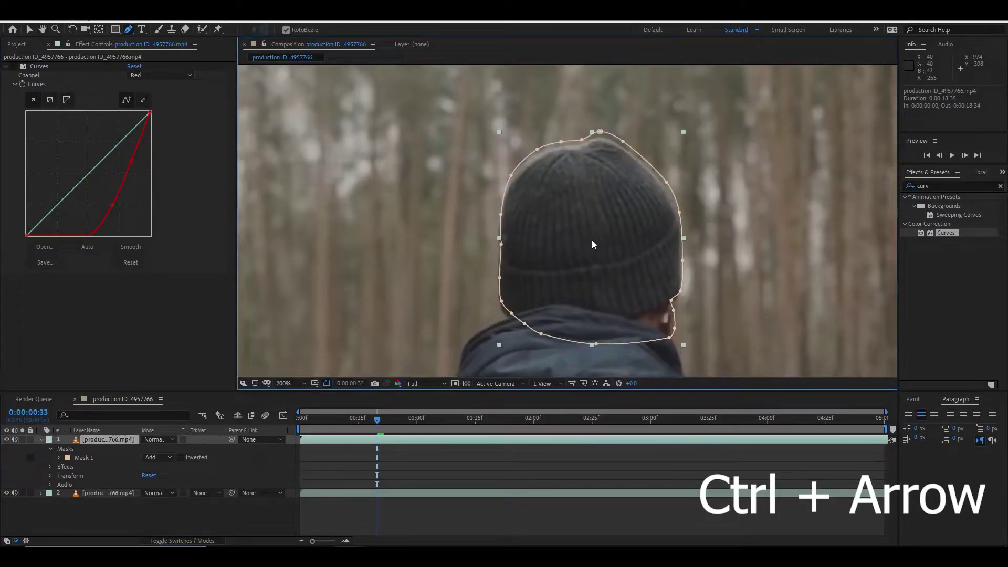
left_click(29, 29)
double_click(601, 134)
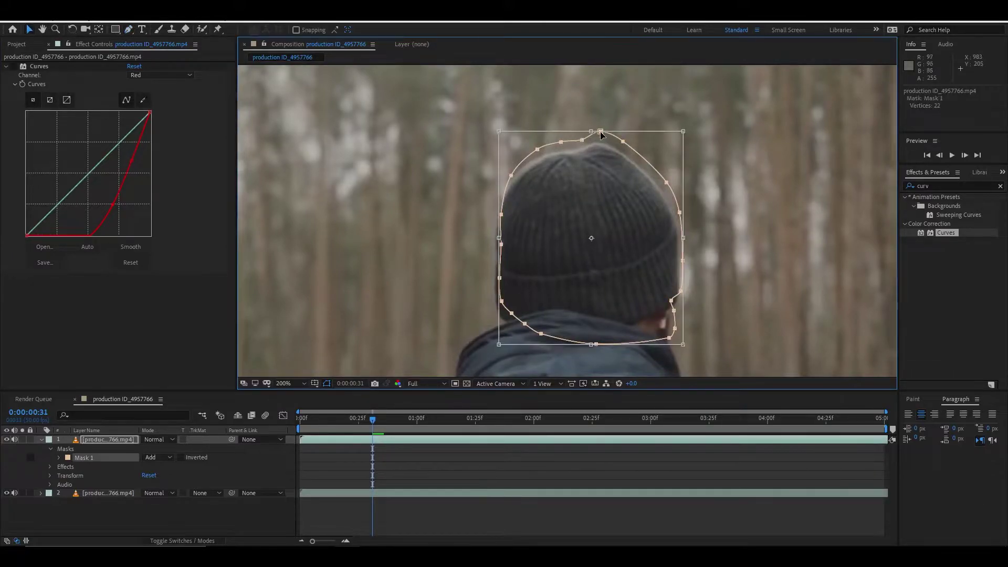
left_click_drag(609, 177, 607, 186)
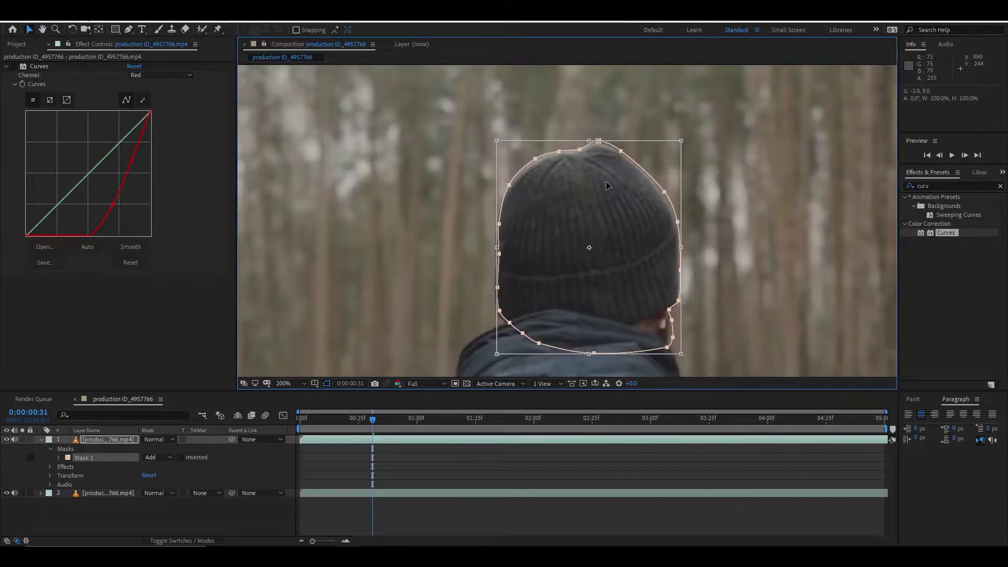
Continue stepping back through earlier frames, shifting the whole mask onto the head at two of them.
key("ctrl+Left")
key("ctrl+Left")
key("ctrl+Left")
key("ctrl+Left")
key("ctrl+Left")
key("ctrl+Left")
key("ctrl+Left")
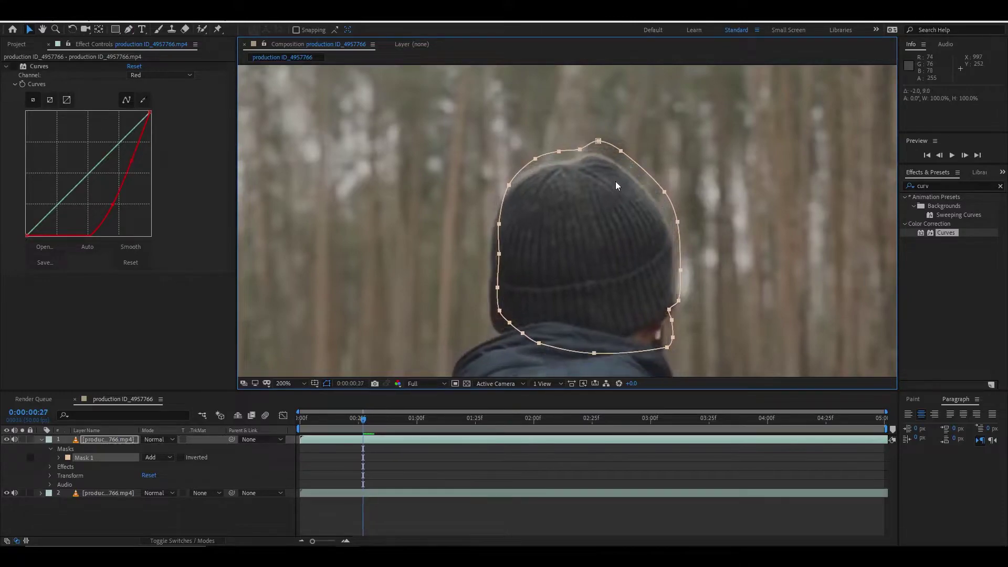
key("ctrl+Left")
key("ctrl+Left")
left_click_drag(616, 185, 583, 213)
key("ctrl+Left")
key("ctrl+Left")
key("ctrl+Left")
key("ctrl+Left")
key("ctrl+Left")
left_click_drag(581, 169, 548, 181)
Step back to 0:00:00:08 and reposition the whole mask over the beanie.
key("ctrl+Left")
key("ctrl+Left")
key("ctrl+Left")
key("ctrl+Left")
key("ctrl+Left")
key("ctrl+Left")
key("ctrl+Left")
key("ctrl+Left")
key("ctrl+Left")
left_click_drag(588, 279, 619, 251)
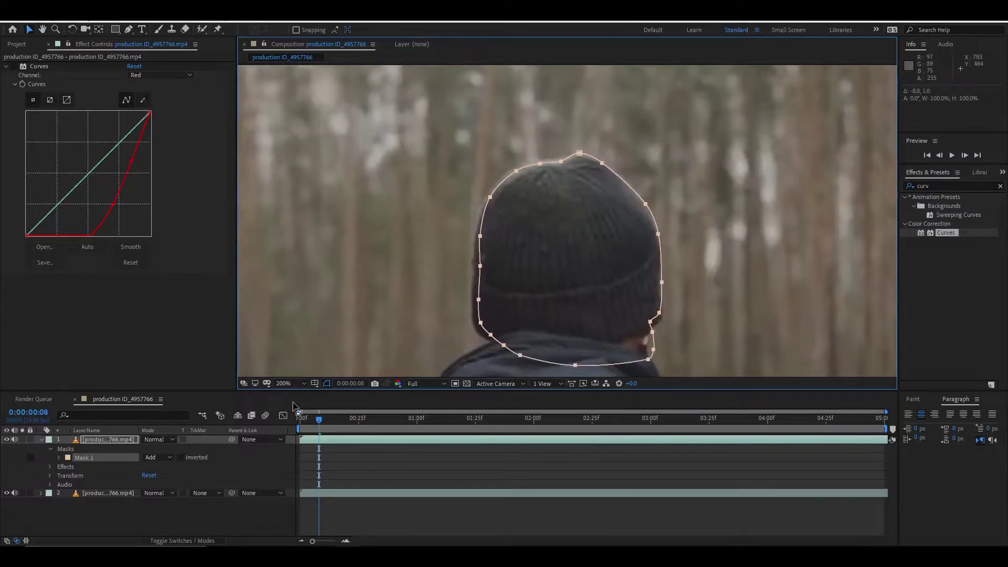
At 0:00:00:00, move the whole mask onto the head and set a Mask Path keyframe for Mask 1.
left_click_drag(321, 426, 300, 420)
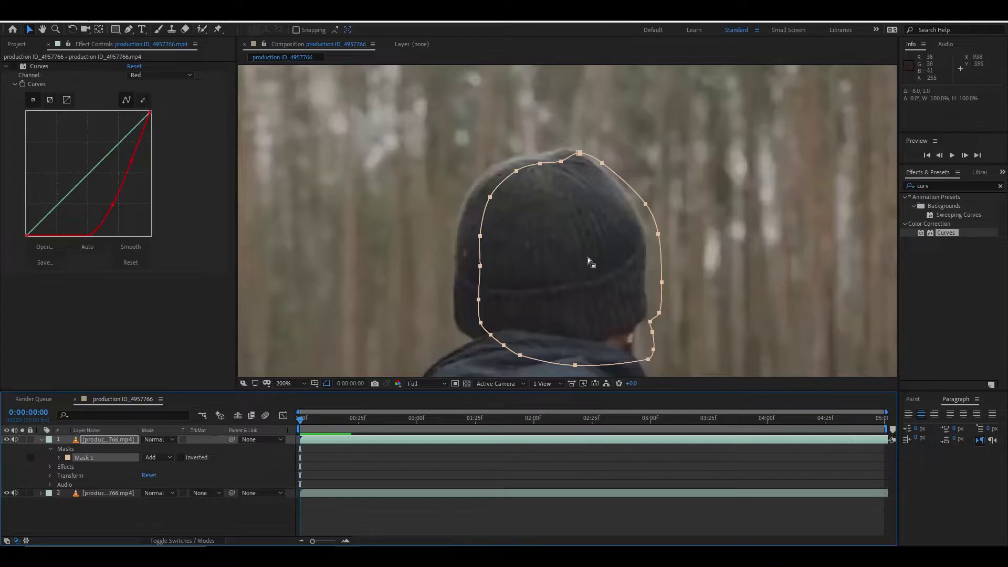
double_click(578, 155)
left_click_drag(601, 289, 587, 282)
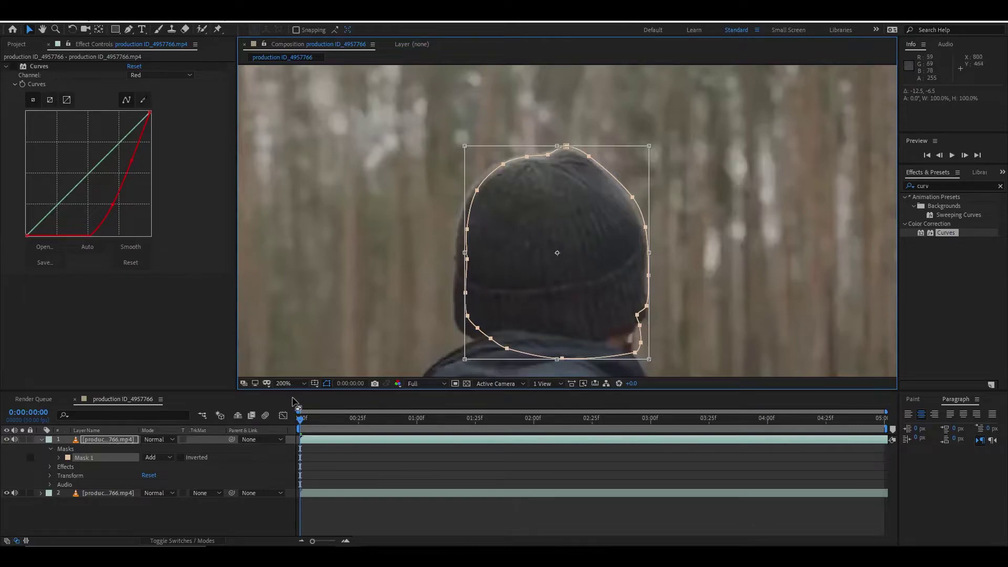
left_click(59, 459)
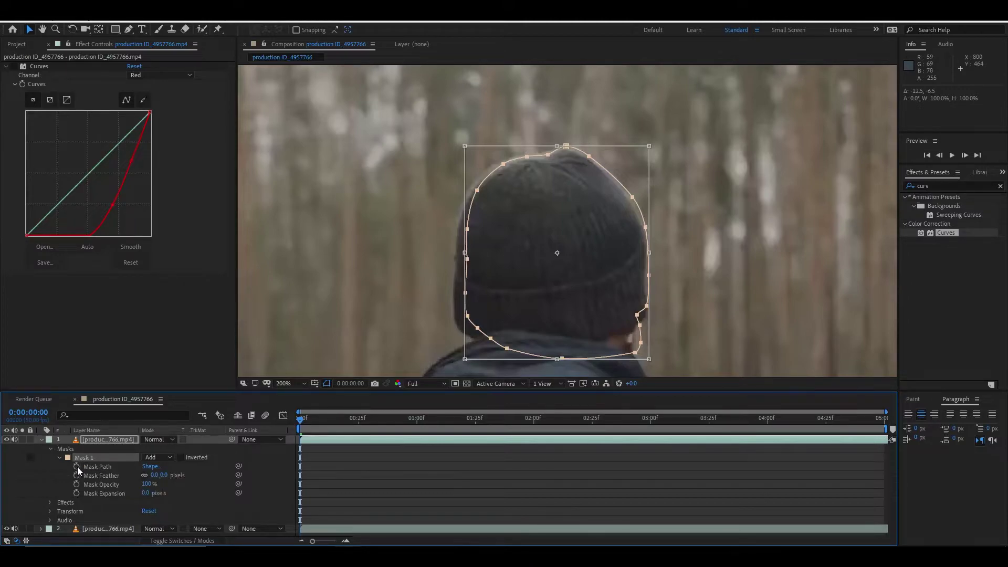
left_click(77, 467)
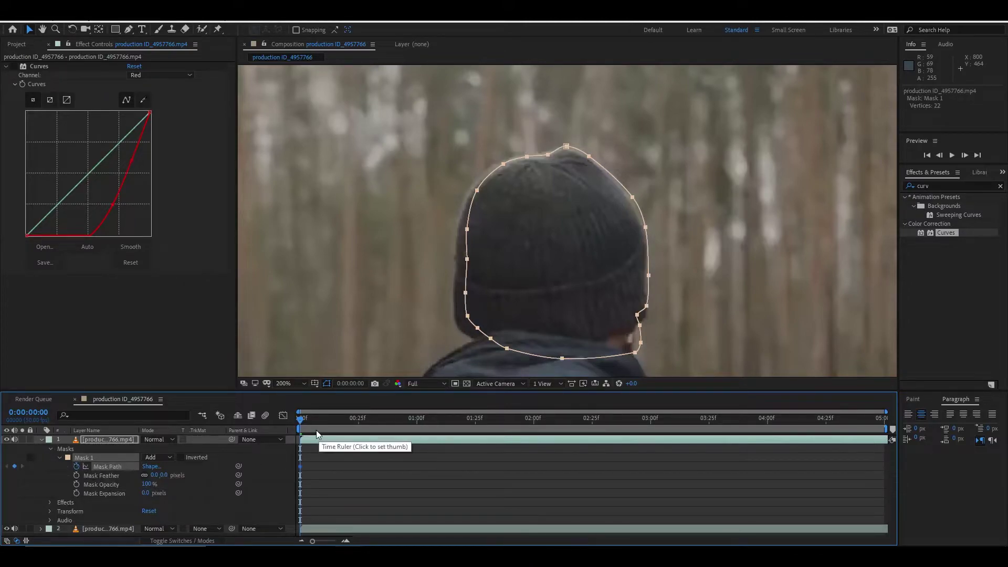
Adjust individual mask vertices along the beanie's upper left side and crown to follow its edge.
double_click(467, 215)
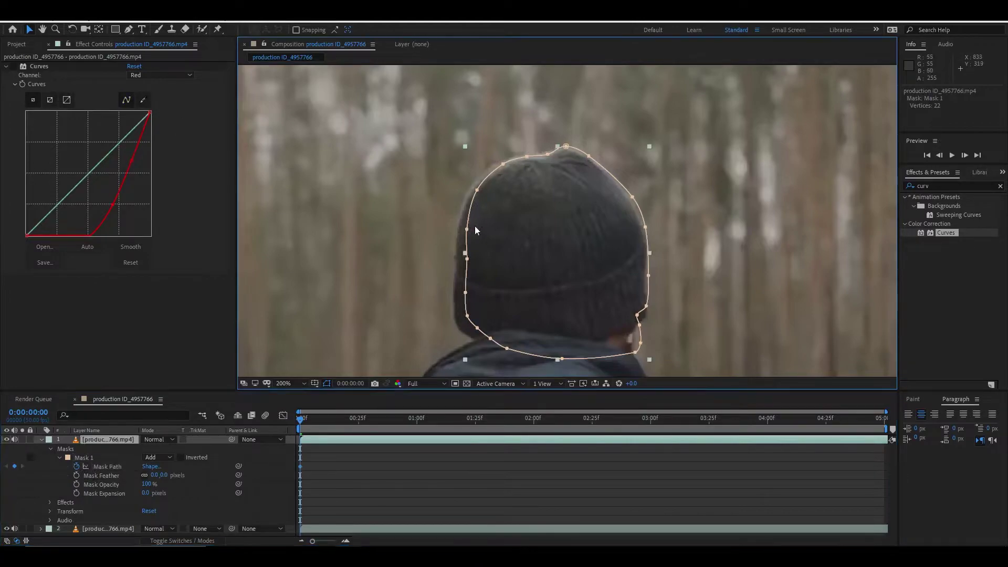
double_click(468, 229)
left_click_drag(467, 229, 460, 227)
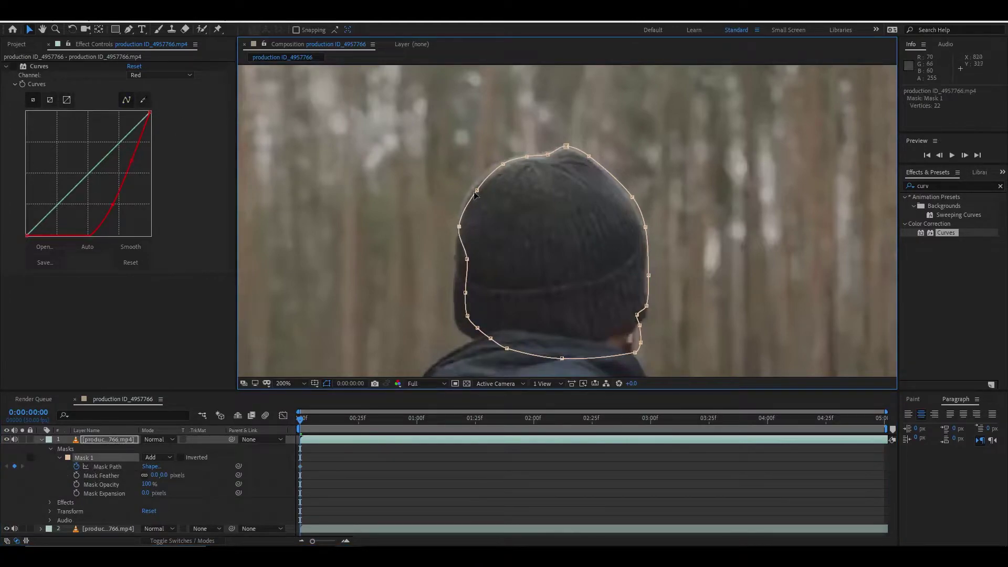
scroll(517, 173, "up", 2)
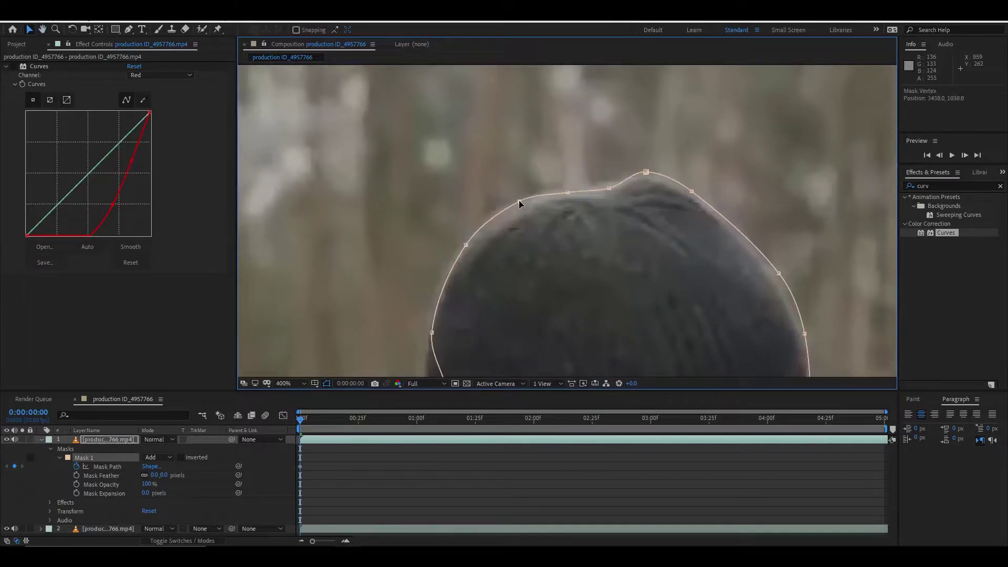
left_click_drag(566, 193, 568, 188)
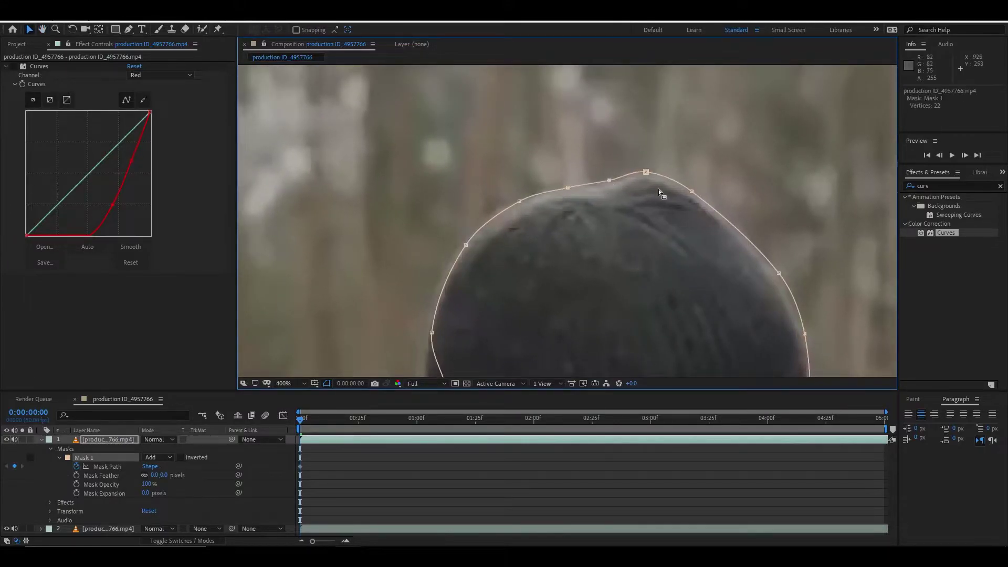
Reshape the mask's lower right side by moving its vertices to the beanie's edge and around the ear.
scroll(669, 203, "down", 6)
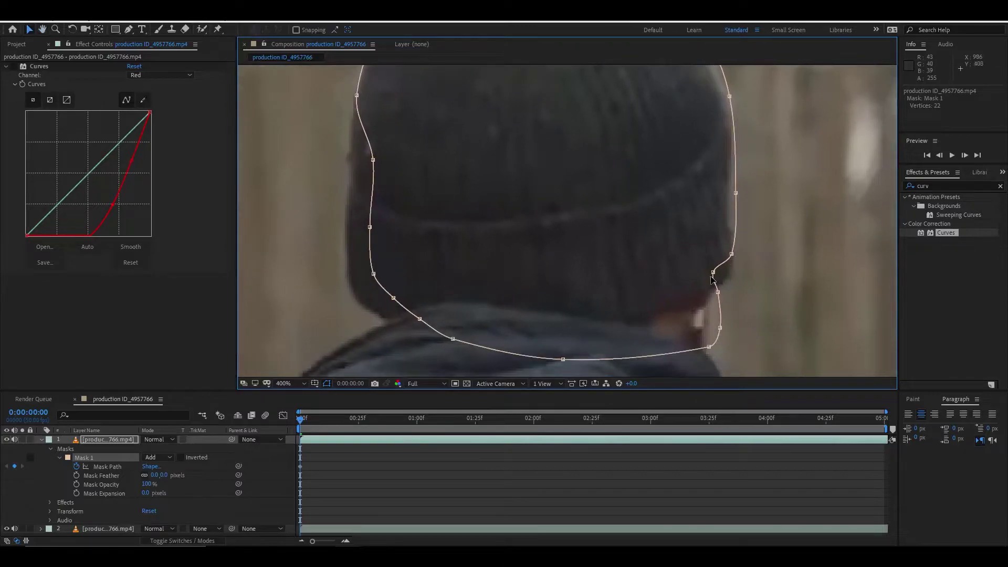
left_click_drag(713, 272, 733, 256)
left_click_drag(735, 193, 729, 211)
left_click_drag(723, 325, 727, 265)
left_click_drag(730, 291, 712, 298)
Fit the mask vertices along the collar's left part and the beanie's lower left side to the head's outline.
left_click_drag(414, 242, 396, 259)
left_click_drag(440, 263, 434, 280)
left_click_drag(394, 218, 368, 225)
left_click_drag(390, 171, 366, 162)
left_click_drag(404, 133, 438, 201)
left_click_drag(428, 172, 493, 285)
left_click(521, 167)
scroll(525, 167, "down", 4)
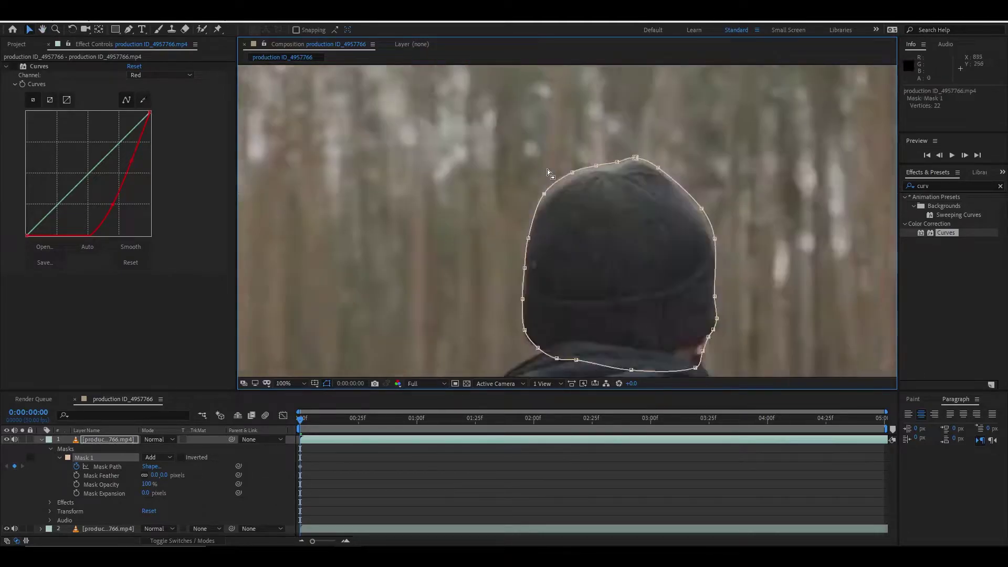
scroll(588, 213, "up", 2)
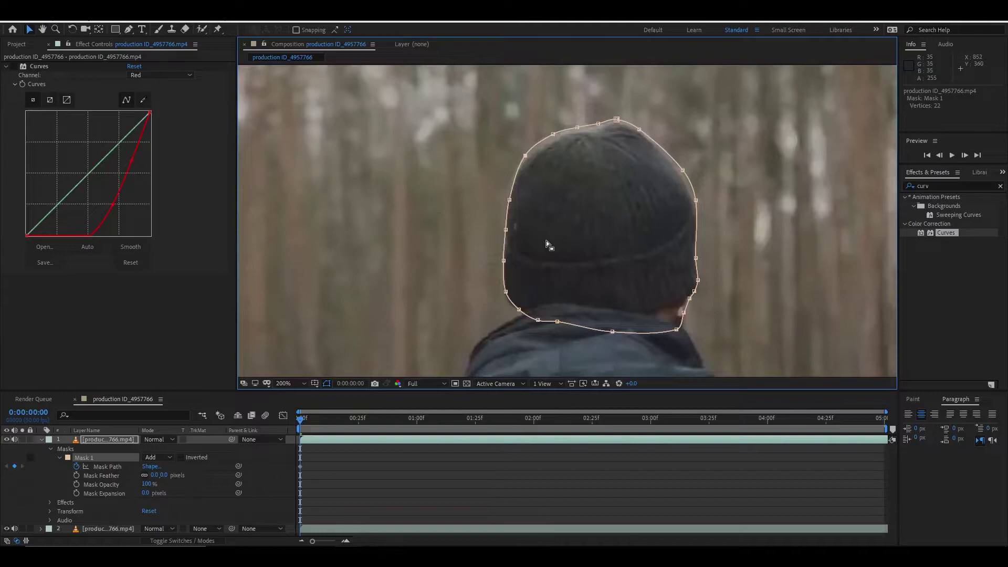
Advance to 0:00:00:05 and move the whole mask right and down to match the head, keyframing its new position.
key("space")
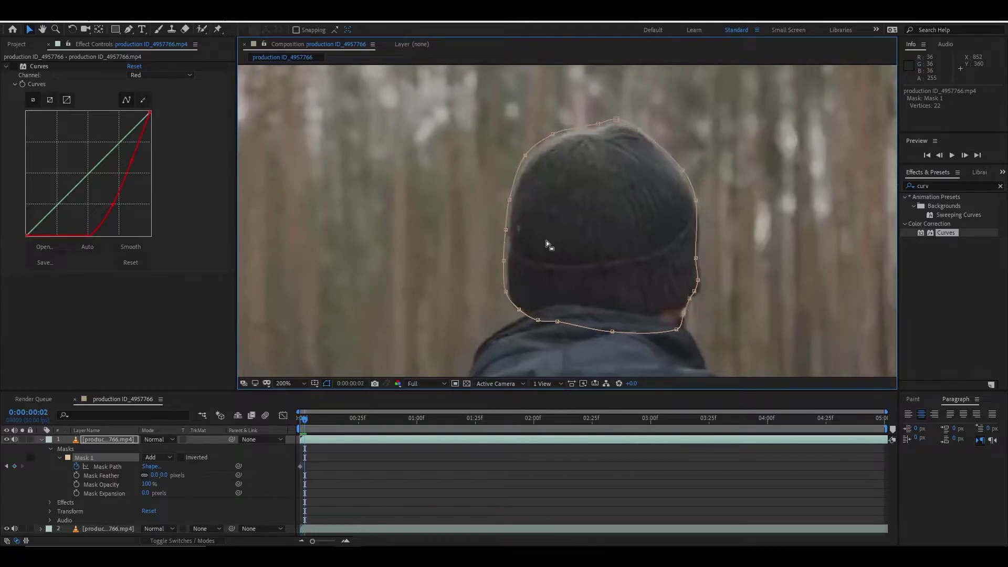
double_click(617, 122)
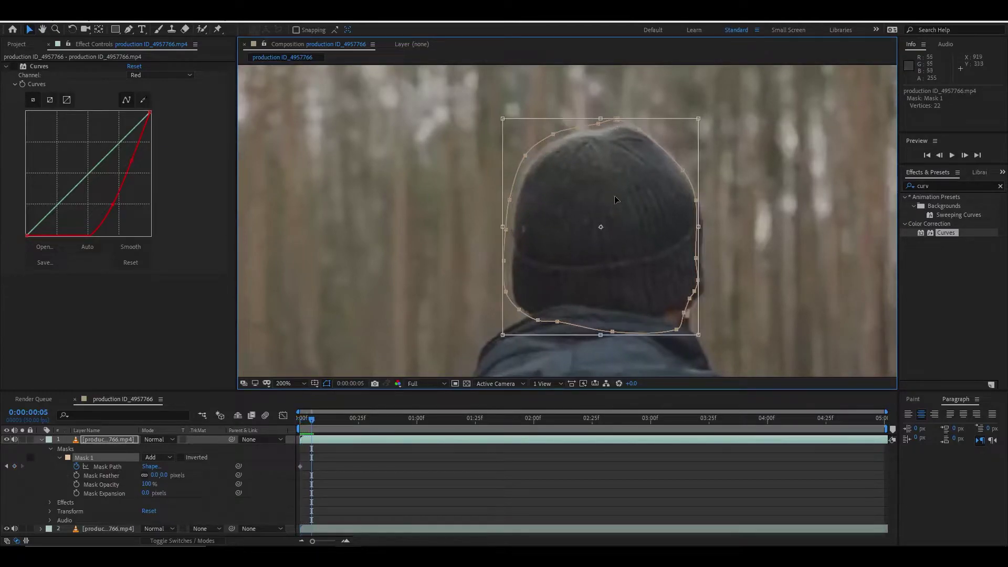
left_click_drag(611, 223, 616, 223)
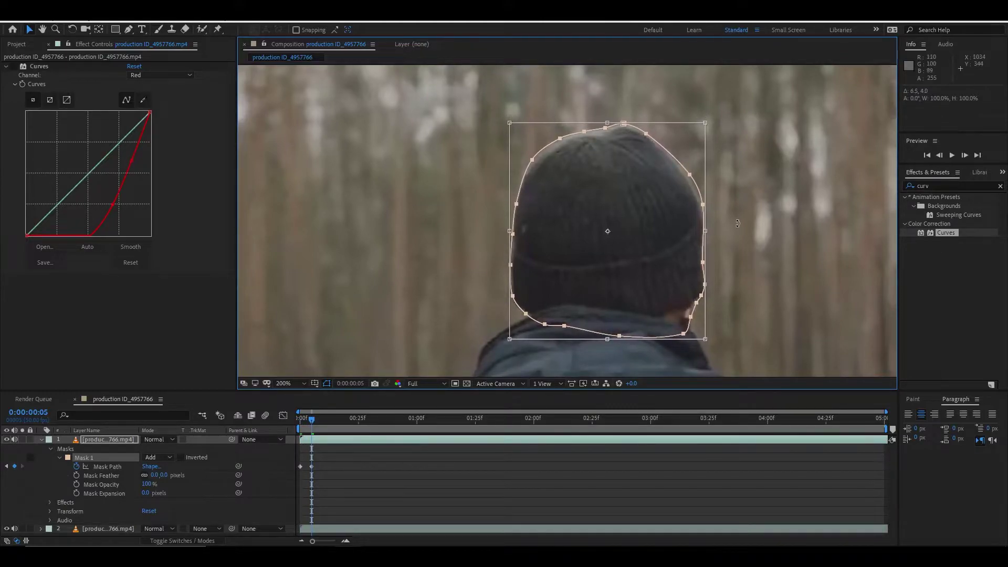
Refine the mask's upper right vertex, then advance four frames and move the whole mask right to match the head.
key("Return")
left_click_drag(690, 174, 686, 173)
key("Page_Down")
key("Page_Down")
key("Page_Down")
key("Page_Down")
double_click(530, 318)
left_click_drag(621, 217, 651, 223)
Advance to 0:00:00:13 and align the whole mask with the head, keyframing its new position.
key("Page_Down")
key("Page_Down")
key("Page_Down")
key("Page_Down")
double_click(709, 204)
key("Return")
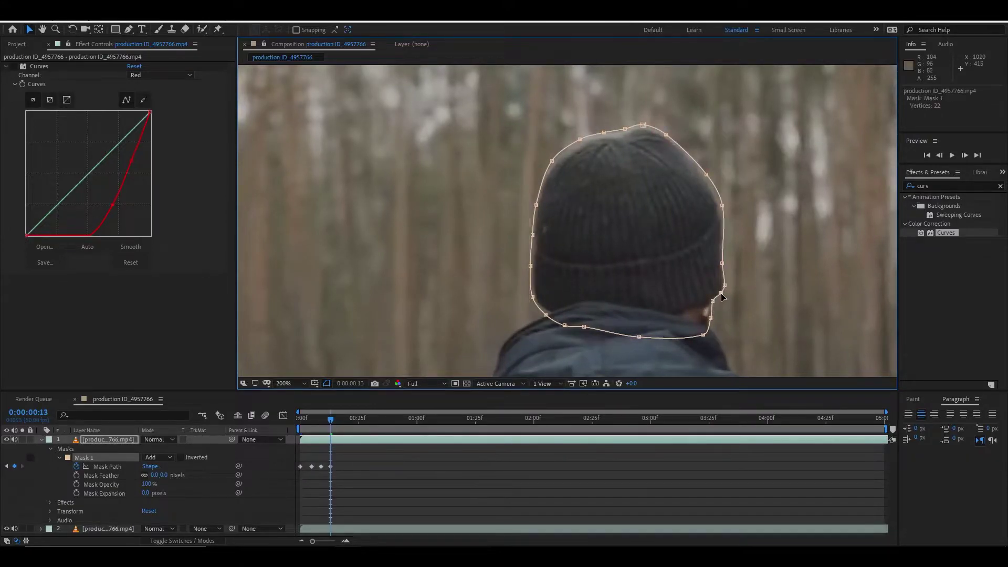
scroll(540, 328, "up", 2)
scroll(566, 347, "down", 2)
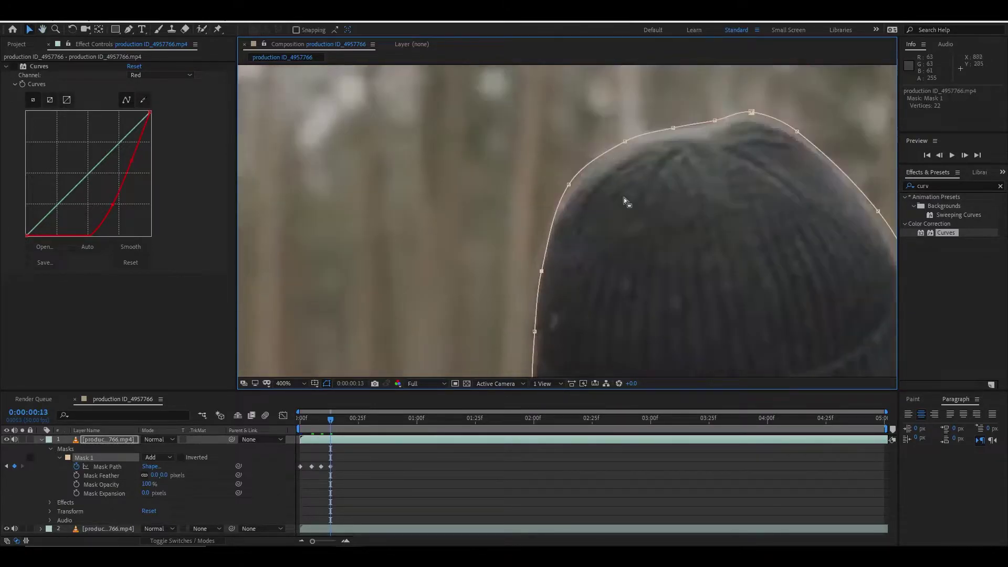
Return to 0:00:00:00 and activate the Pen tool for masking the rest of the man's body.
left_click_drag(332, 424, 299, 429)
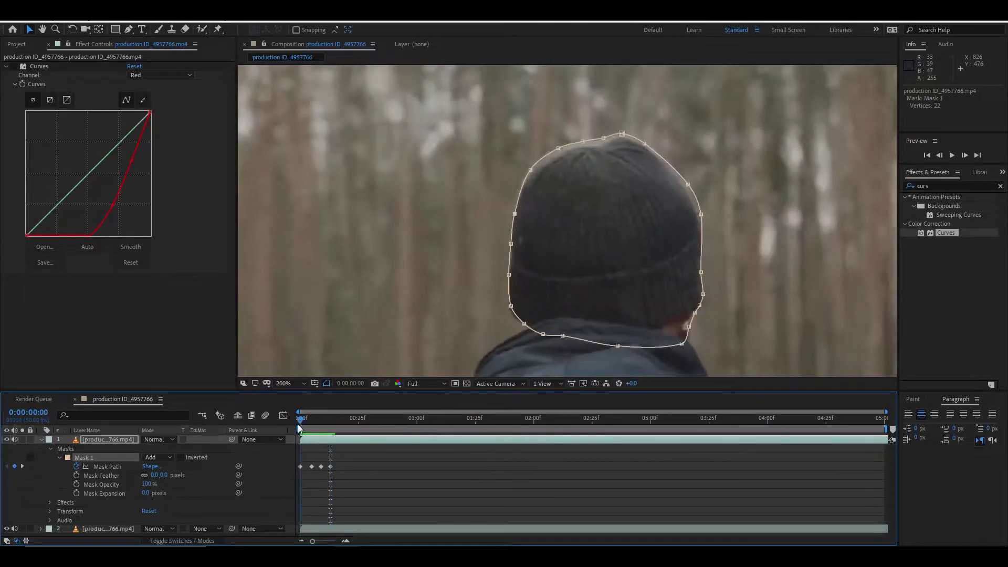
scroll(500, 266, "down", 2)
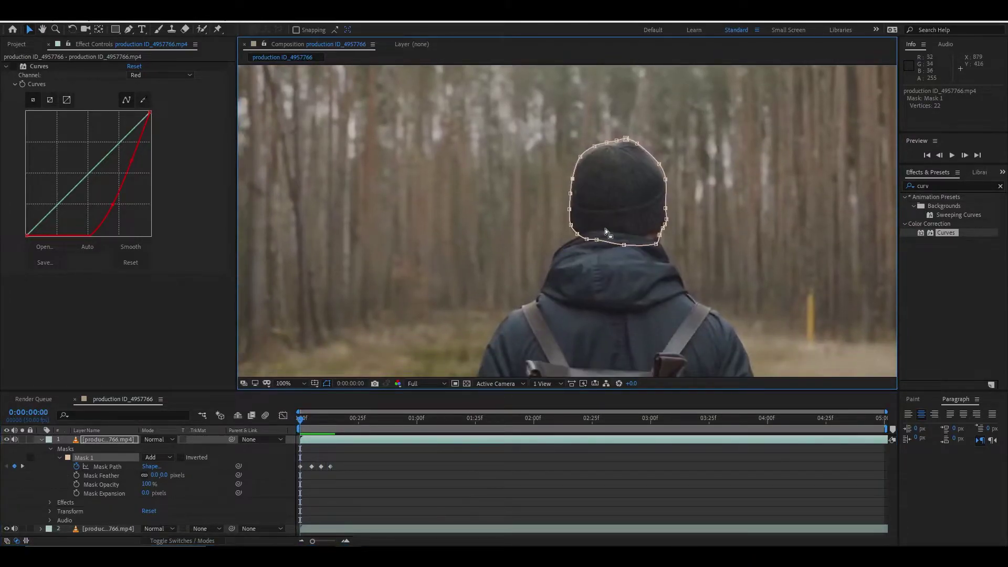
scroll(625, 242, "down", 3)
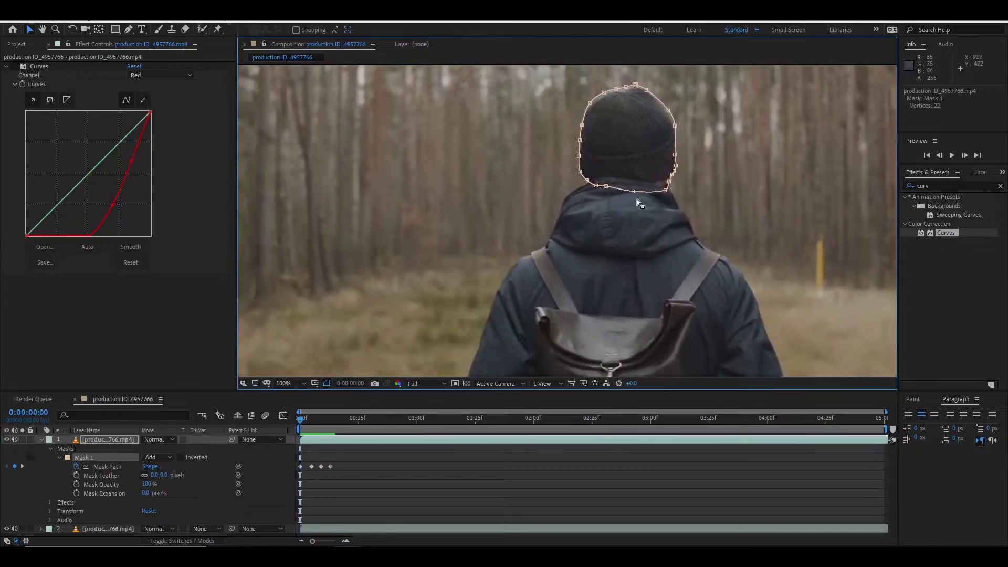
scroll(643, 172, "down", 2)
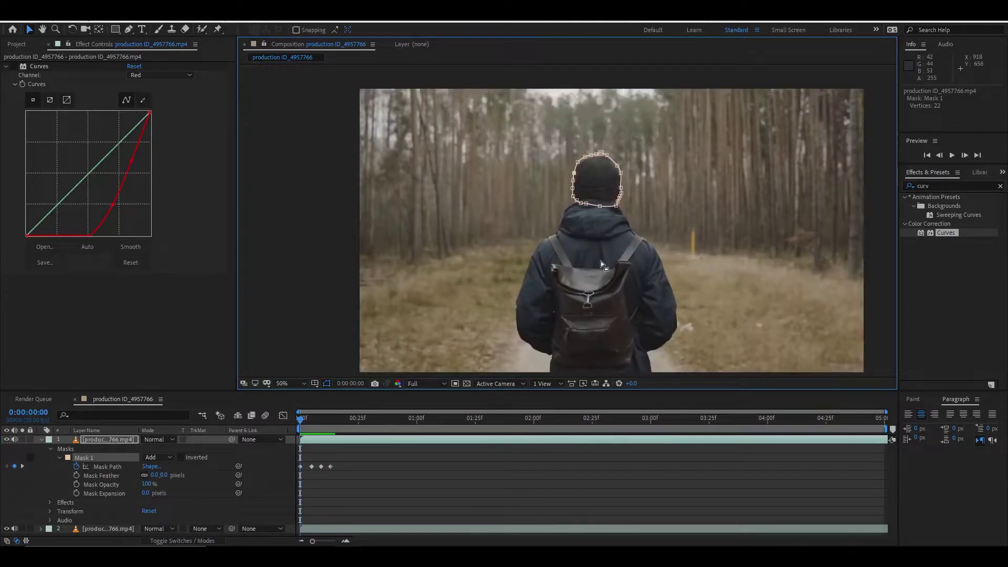
scroll(604, 203, "up", 2)
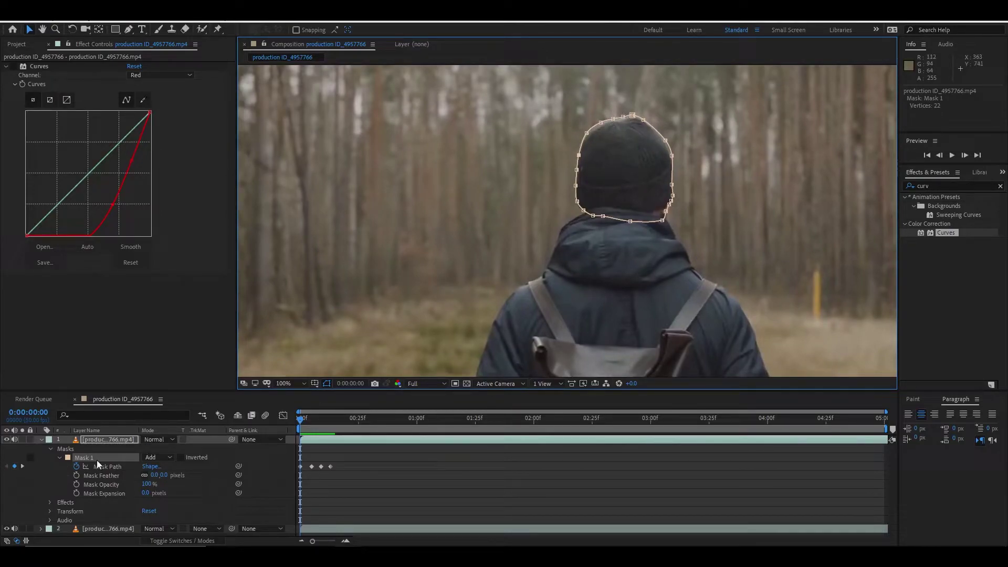
left_click(129, 29)
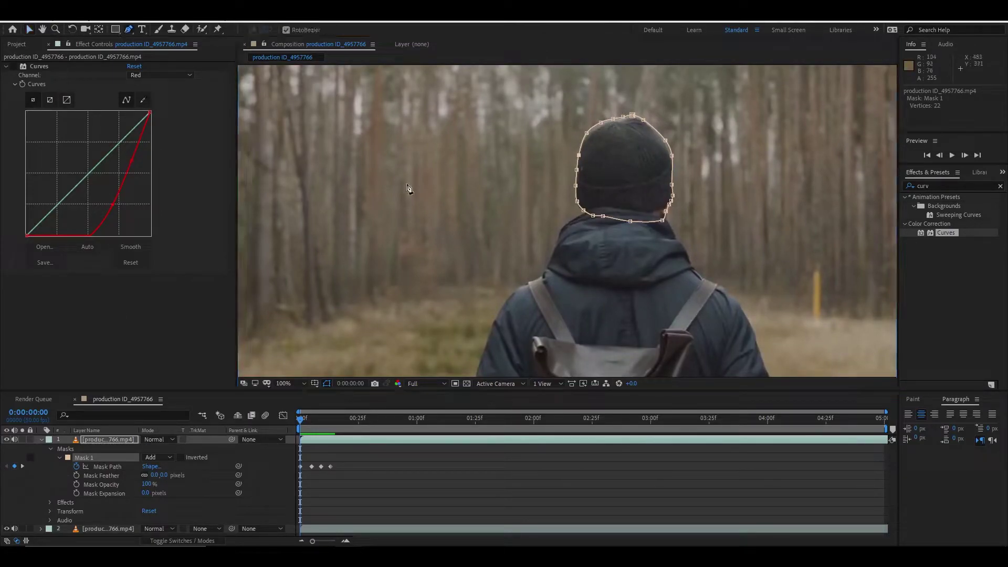
scroll(566, 223, "up", 1)
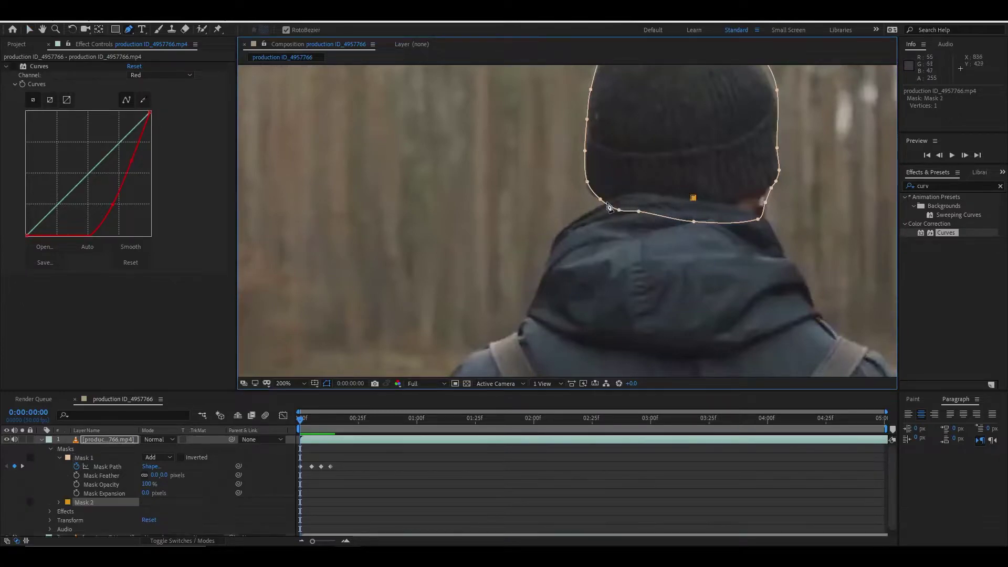
left_click_drag(593, 207, 635, 193)
left_click(286, 29)
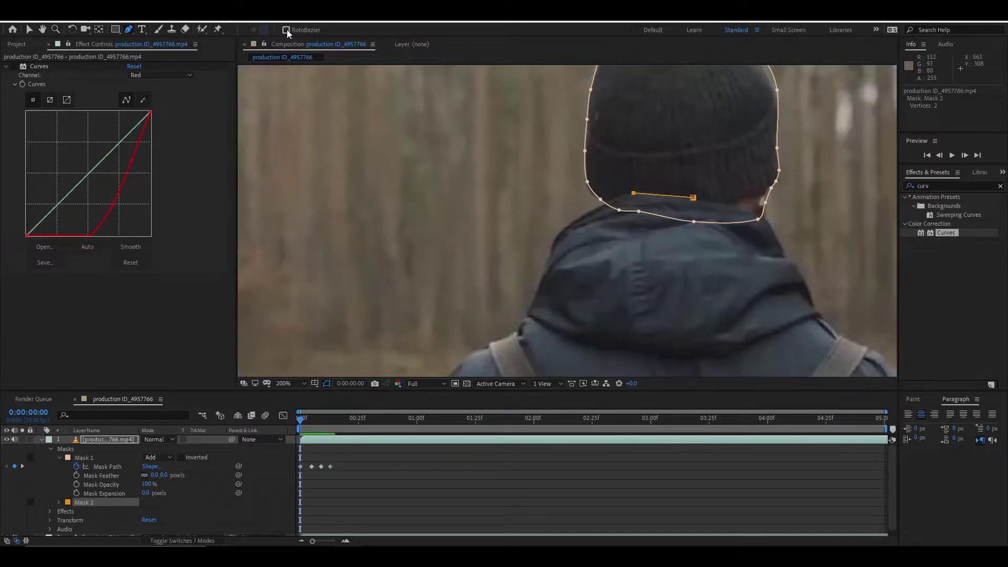
left_click(568, 227)
left_click_drag(569, 229, 562, 245)
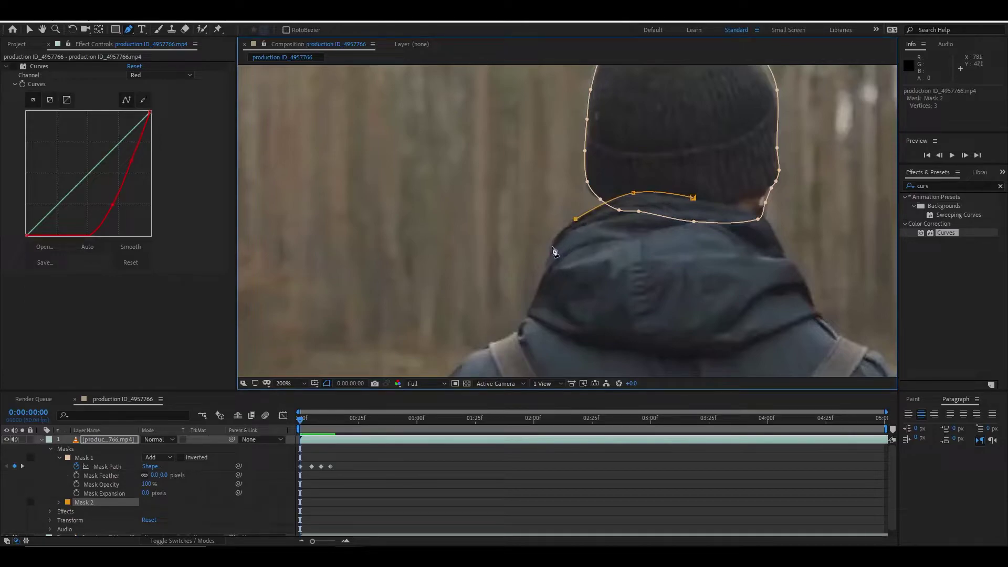
key("ctrl+z")
key("ctrl+z")
key("ctrl+z")
key("ctrl+z")
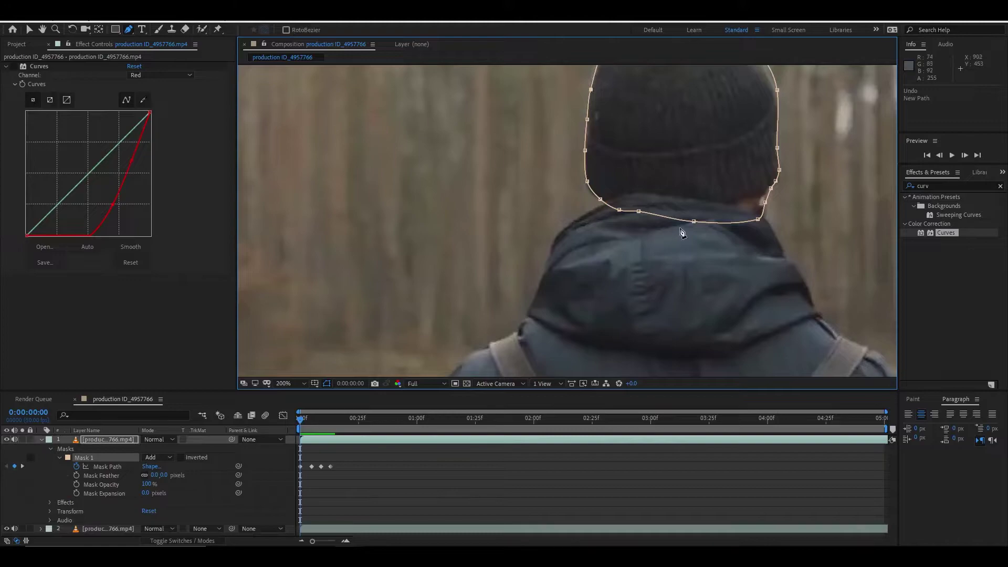
Try drawing the hood mask with manual curve handles along the collar and hood's left edge, and undo its points.
left_click(711, 201)
left_click_drag(642, 194, 608, 196)
left_click(562, 229)
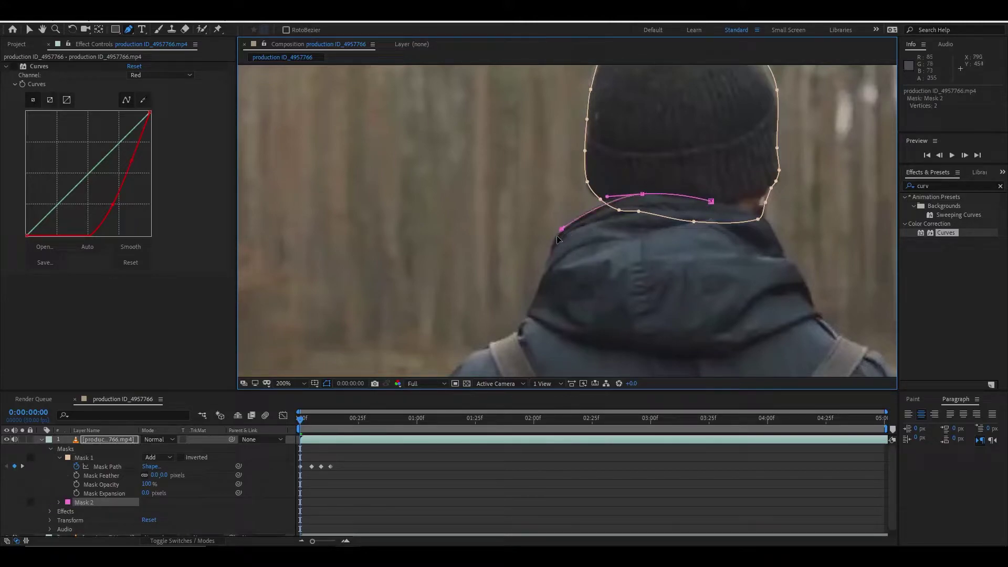
left_click_drag(543, 273, 540, 286)
left_click(525, 315)
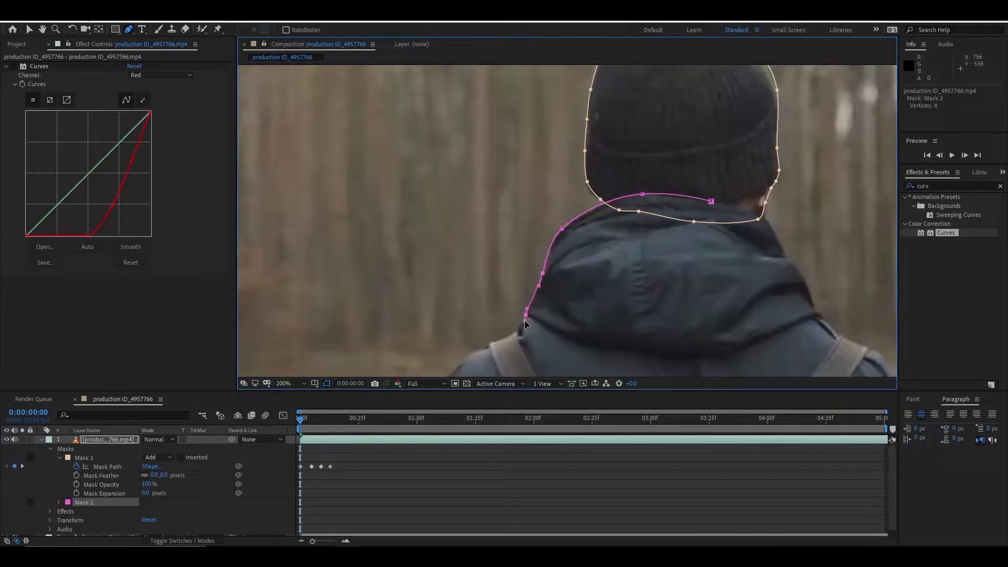
left_click(575, 349)
left_click(630, 354)
key("ctrl+z")
key("ctrl+z")
key("ctrl+z")
key("ctrl+z")
key("ctrl+z")
key("ctrl+z")
key("ctrl+z")
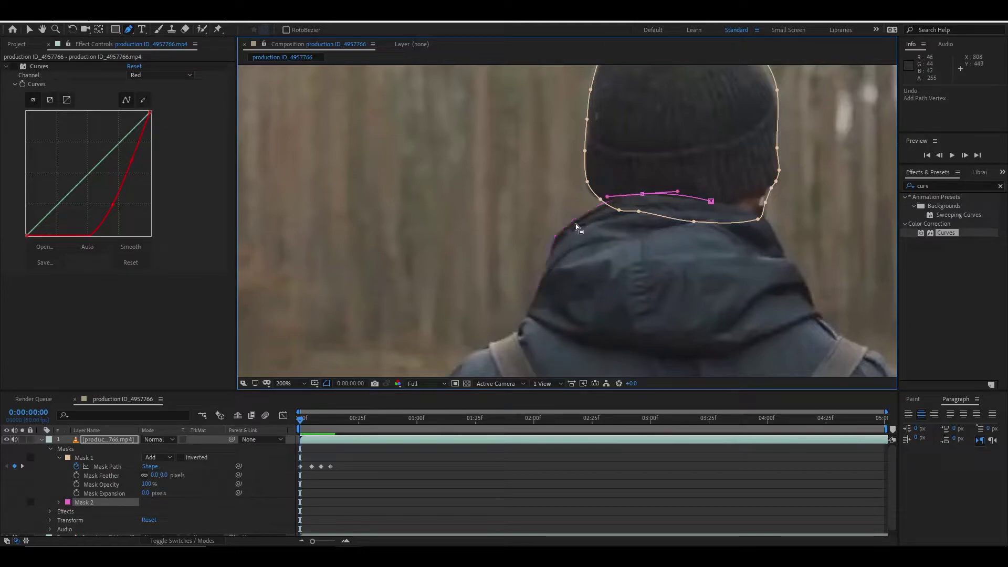
Enable RotoBezier and trace a new mask along the collar and down the hood's upper left edge.
left_click(286, 30)
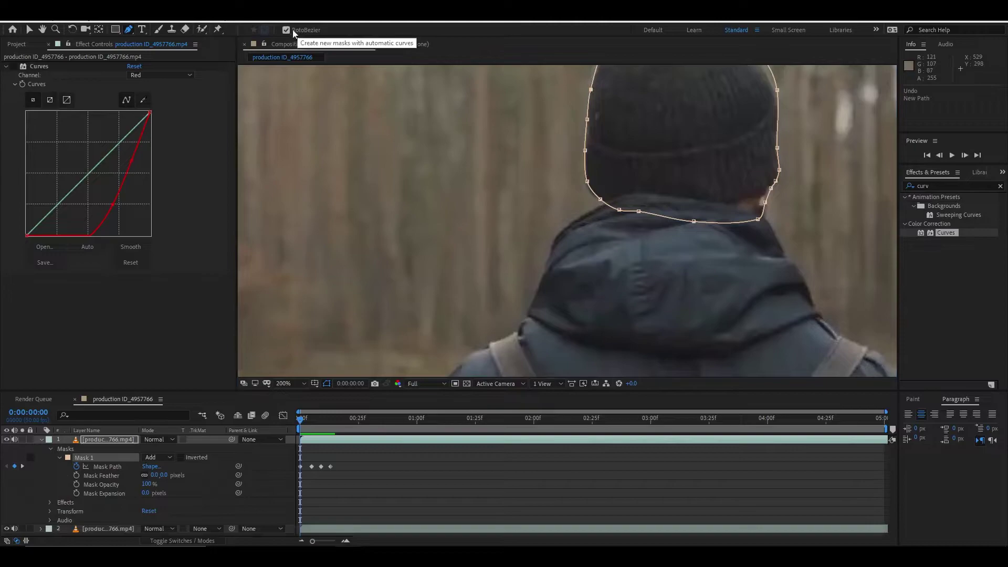
left_click(744, 207)
left_click(656, 193)
left_click(628, 193)
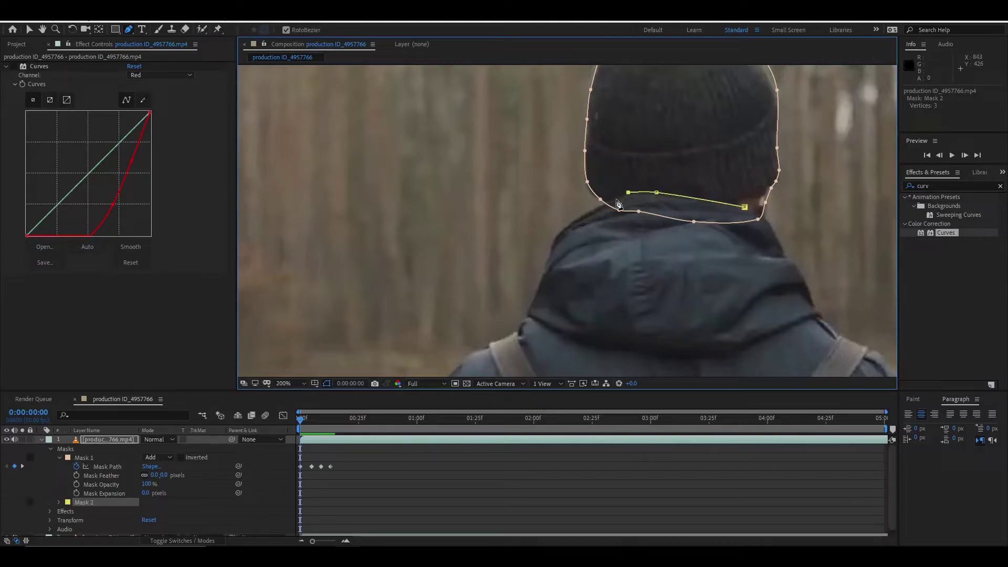
left_click(574, 220)
left_click(553, 240)
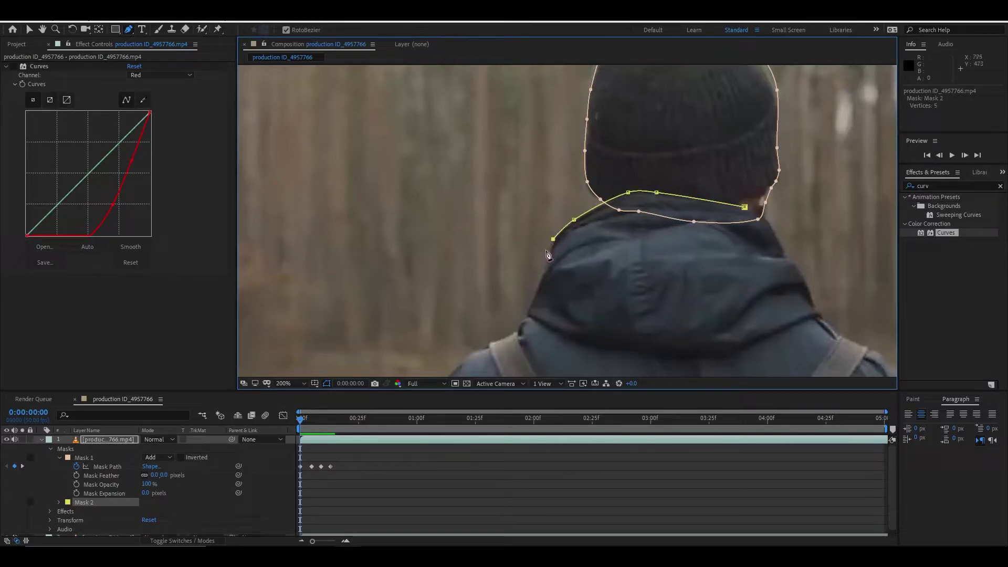
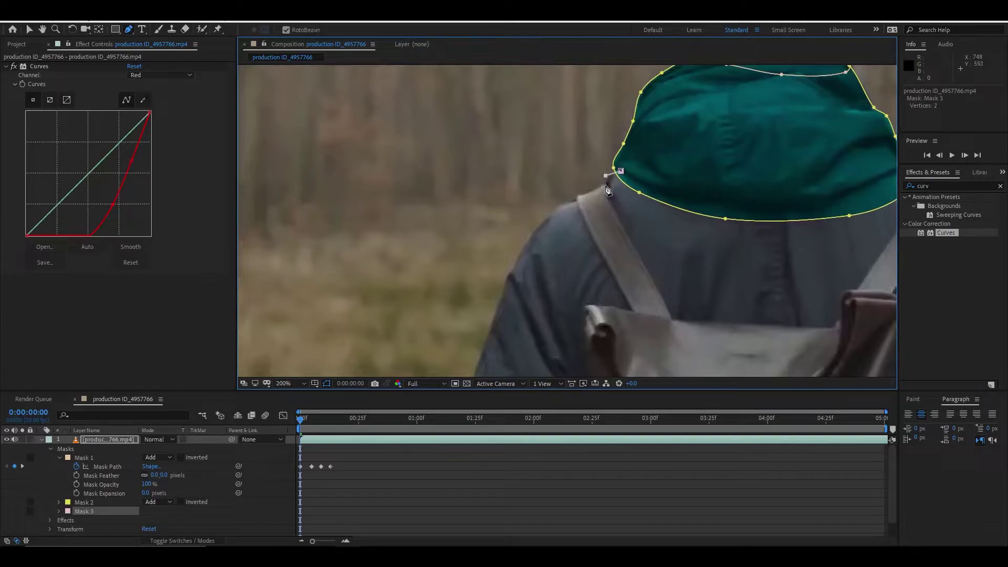
Complete and close the small mask covering the left shoulder area just below the hood's corner.
left_click(615, 219)
left_click(667, 222)
left_click(673, 192)
left_click(637, 172)
left_click(621, 171)
Draw a small closed mask over the right shoulder area beside the hood's lower right corner.
left_click_drag(665, 304, 462, 333)
left_click_drag(417, 200, 421, 195)
left_click(690, 194)
left_click(711, 204)
left_click(721, 215)
left_click(725, 225)
left_click(708, 258)
left_click(680, 249)
left_click(668, 216)
left_click(690, 194)
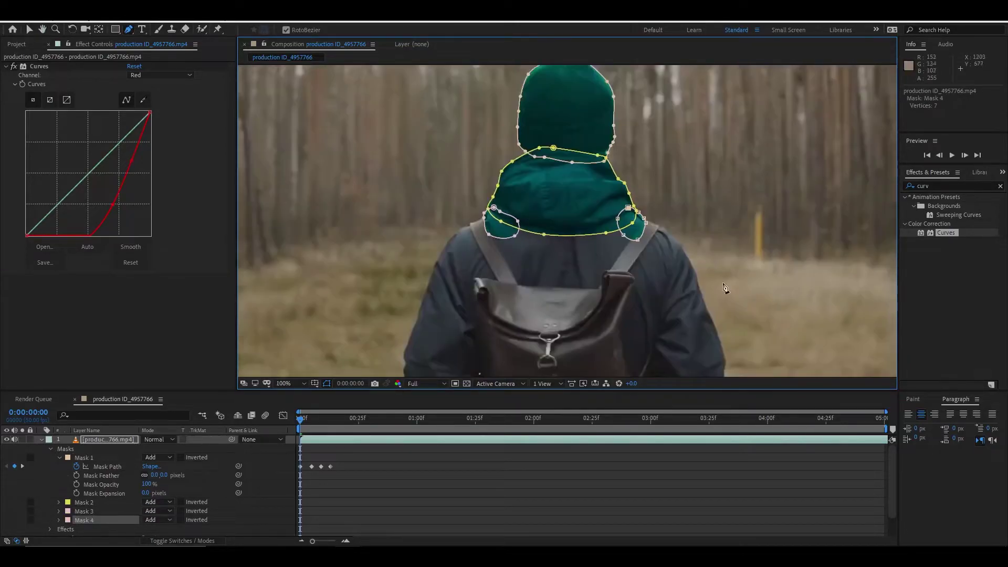
Start a new mask at the left shoulder strap and trace the shoulder and upper arm's outer edge.
left_click_drag(580, 203, 601, 244)
key("period")
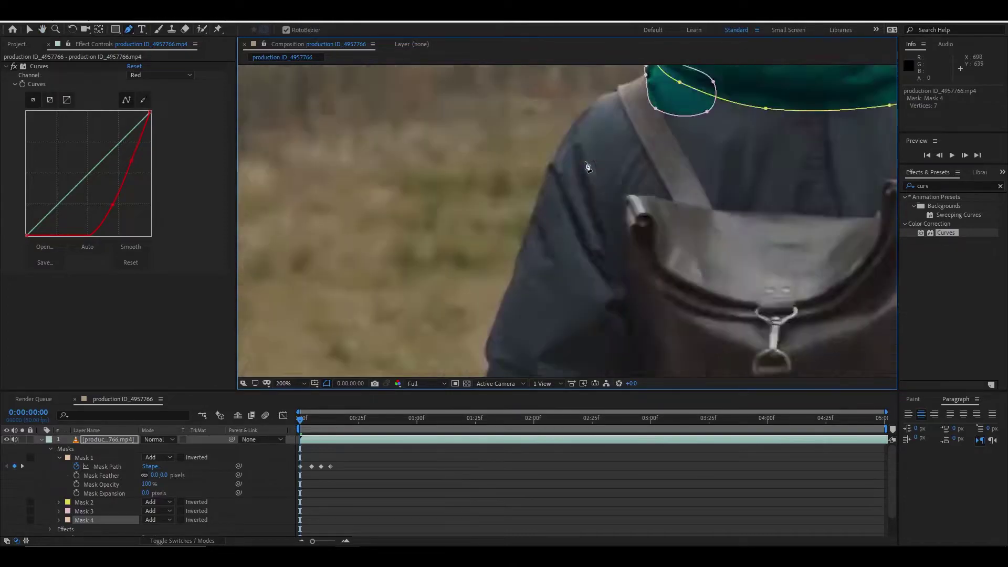
scroll(614, 198, "up", 3)
left_click(641, 163)
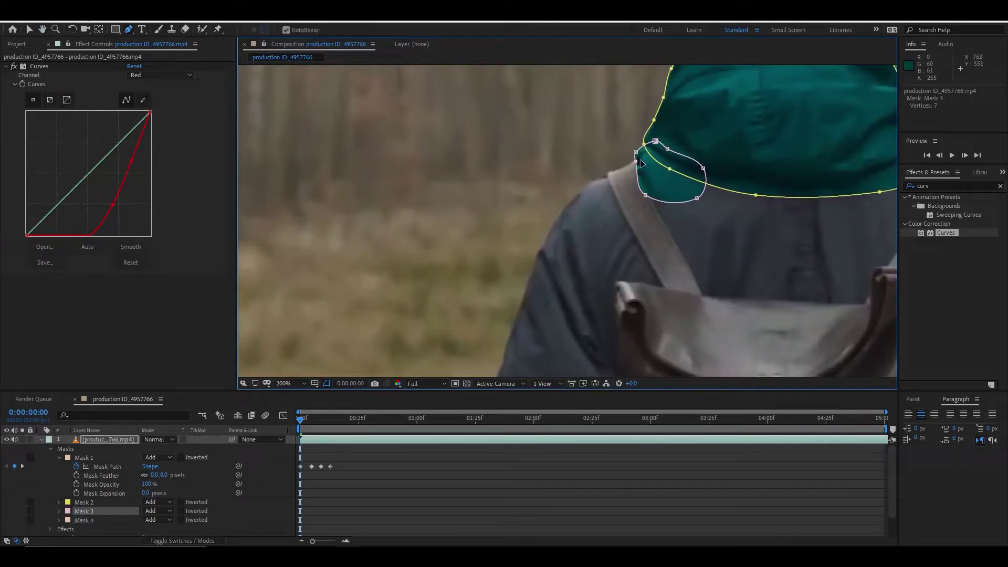
left_click(645, 160)
left_click(608, 174)
left_click(583, 187)
left_click(559, 214)
left_click(537, 255)
left_click(518, 310)
left_click_drag(518, 310, 567, 209)
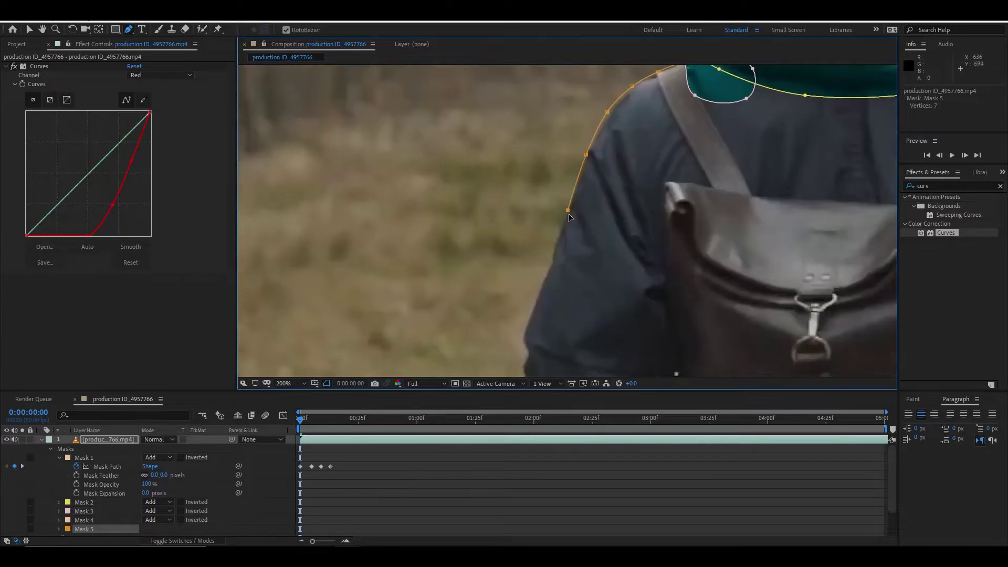
Continue the left arm mask down the sleeve's outer edge and around its lower end.
left_click(553, 251)
scroll(562, 290, "down", 4)
left_click(573, 230)
left_click(574, 253)
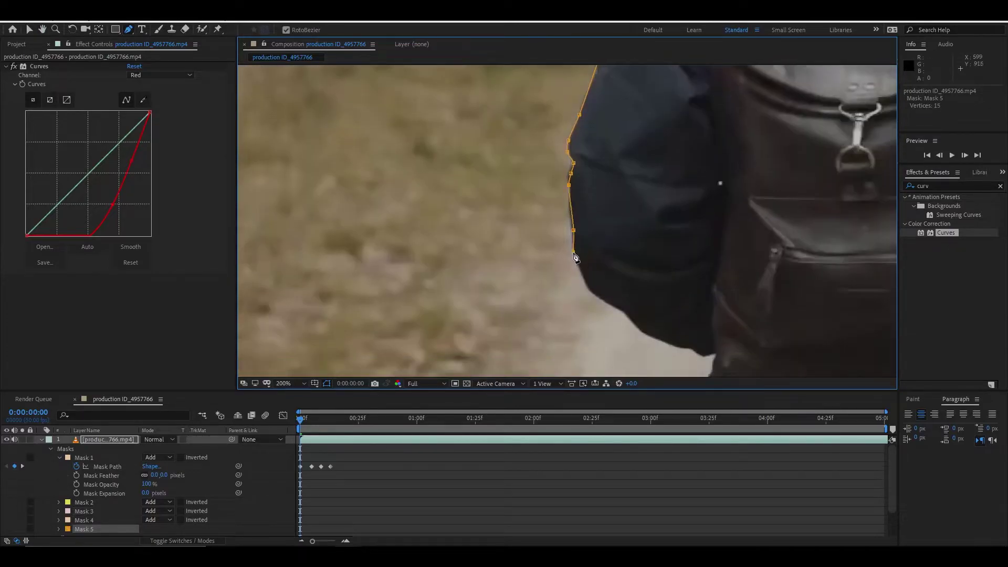
left_click(623, 309)
left_click(639, 331)
left_click(651, 335)
left_click(672, 346)
Route the left arm mask up through the middle of the backpack and close it below the hood.
left_click_drag(720, 358, 536, 338)
left_click(614, 309)
left_click(649, 202)
left_click_drag(659, 145, 640, 298)
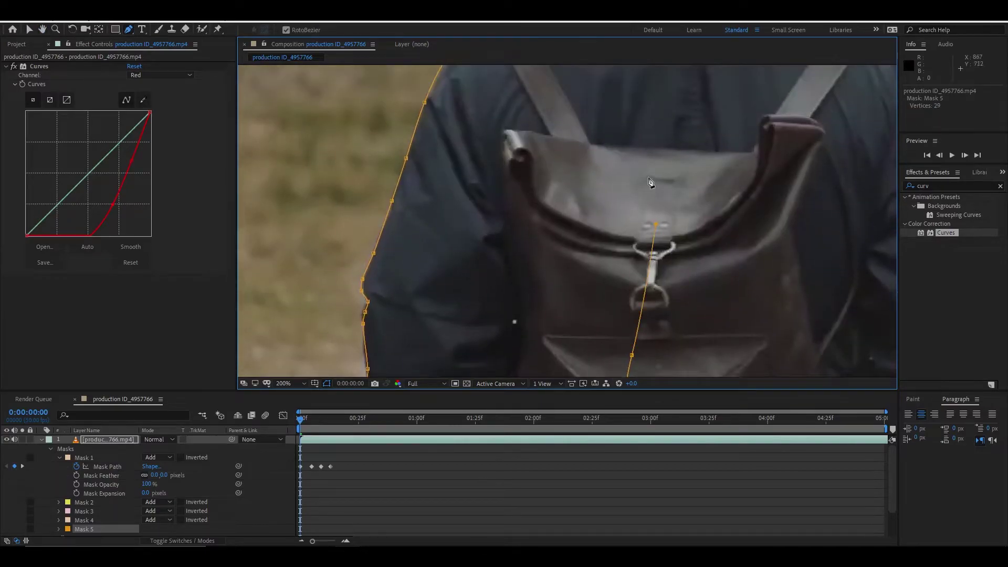
scroll(641, 299, "up", 6)
left_click(663, 224)
left_click(634, 150)
left_click(572, 151)
left_click(536, 152)
left_click(543, 158)
Draw a closed mask around the right shoulder and arm, overlapping the left arm mask across the backpack.
scroll(543, 158, "down", 4)
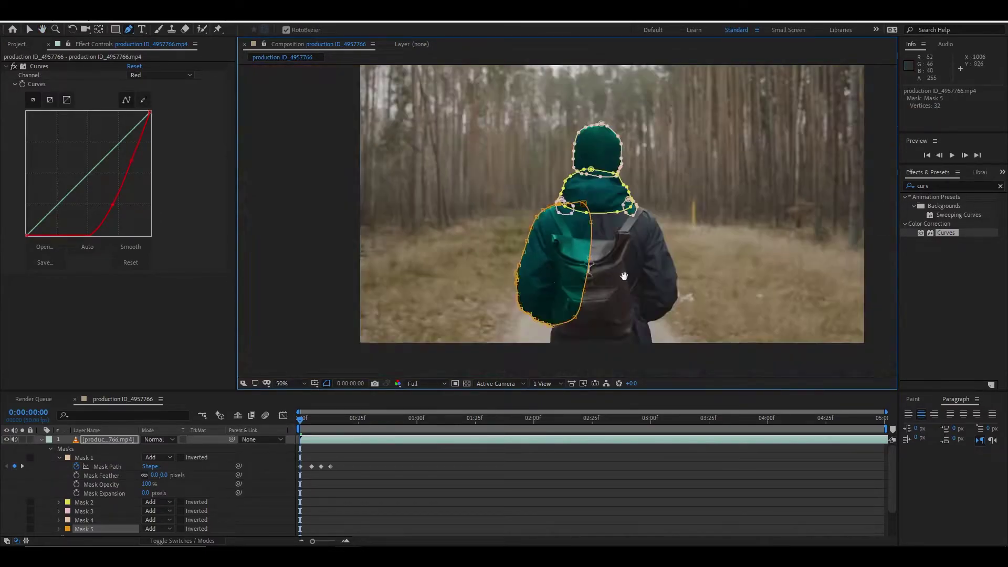
scroll(565, 261, "up", 4)
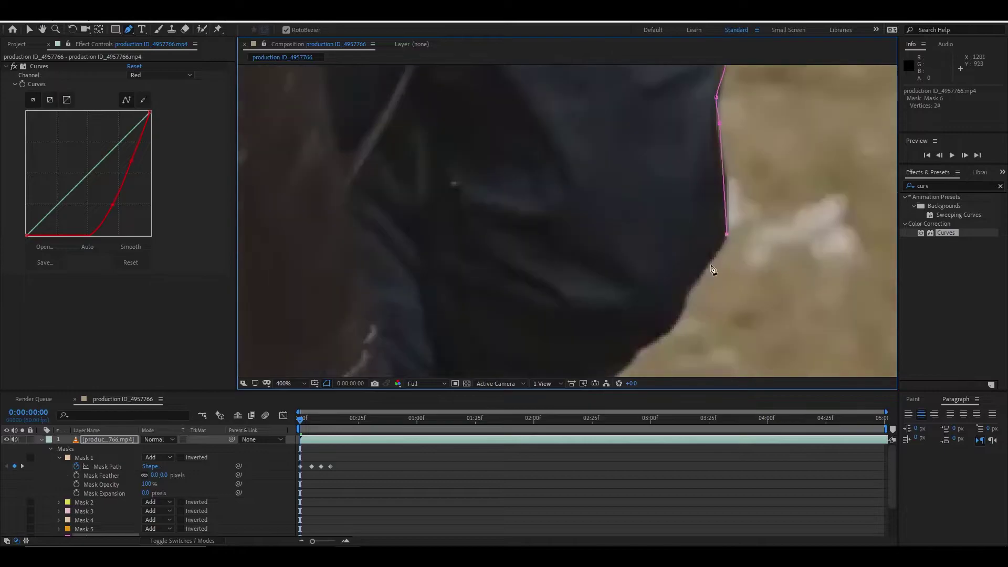
scroll(598, 313, "down", 4)
scroll(540, 191, "down", 1)
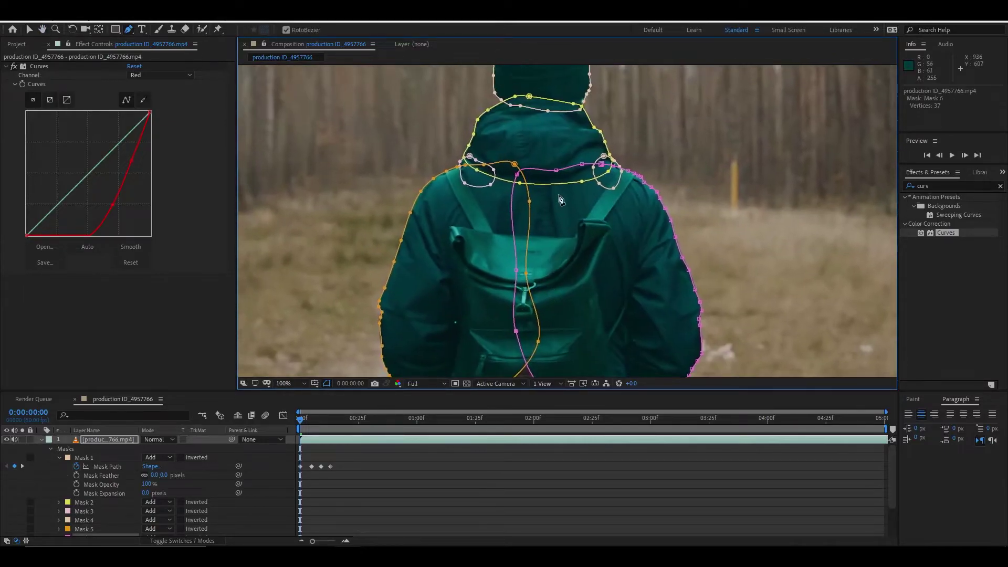
scroll(562, 205, "down", 1)
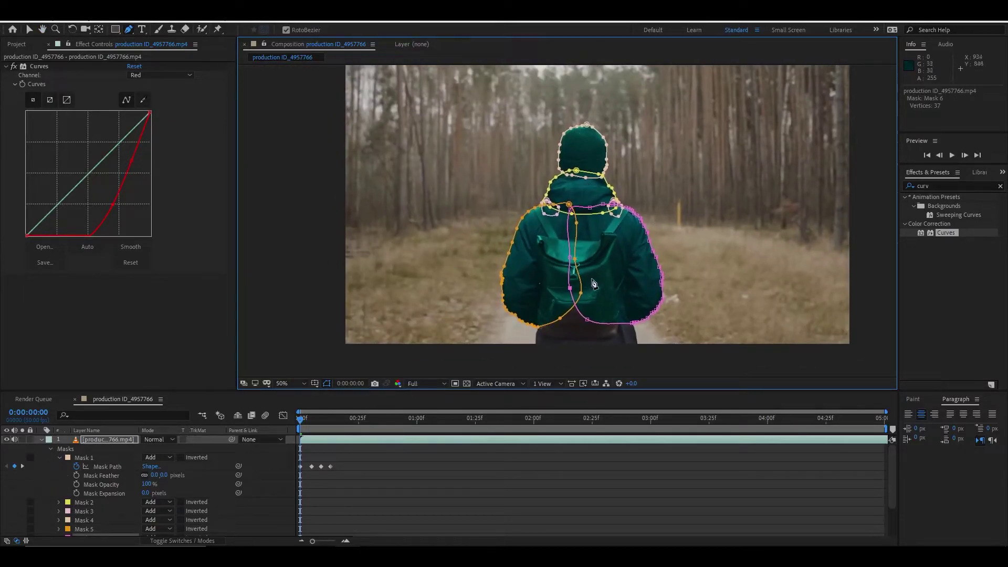
Adjust the lowest vertex of the left arm mask to fit the bottom edge of the sleeve.
left_click_drag(570, 268, 575, 246)
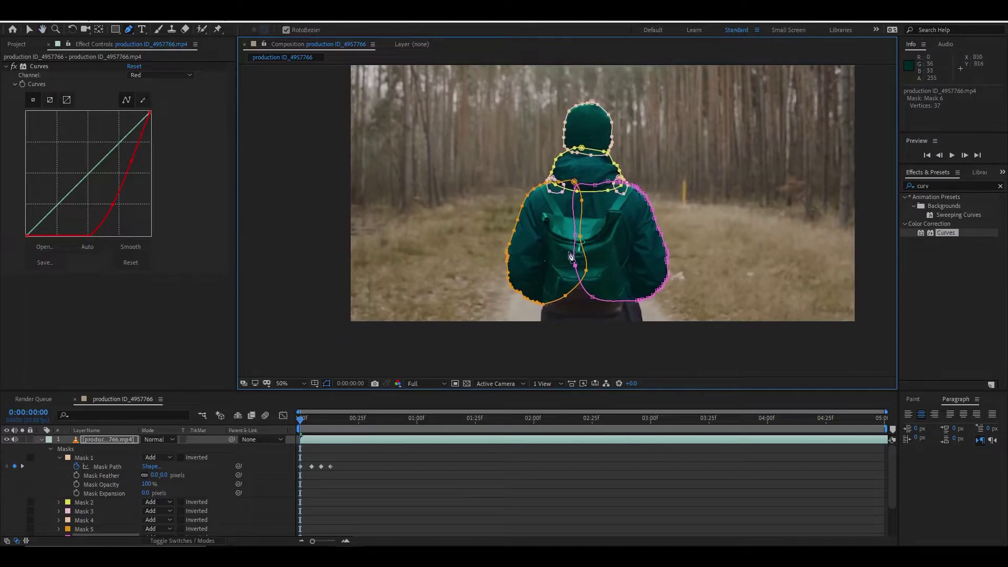
left_click_drag(566, 306, 583, 187)
scroll(574, 272, "up", 1)
scroll(582, 190, "up", 2)
left_click_drag(493, 254, 474, 186)
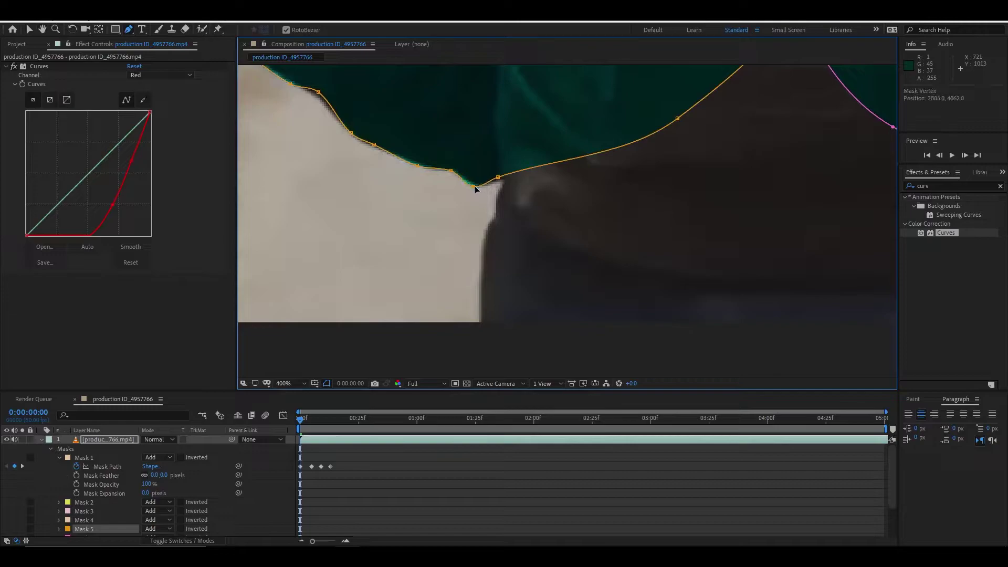
scroll(515, 151, "down", 1)
scroll(541, 149, "up", 1)
Draw a closed mask around the backpack's bottom and the man's hips, extending below the frame's lower edge.
left_click_drag(536, 210, 541, 178)
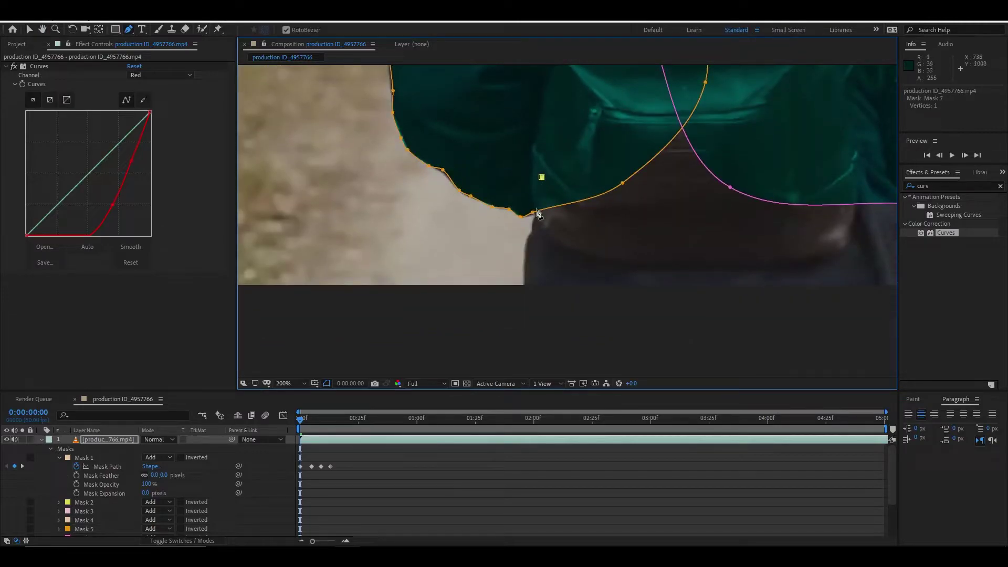
left_click(531, 229)
left_click(525, 241)
left_click(523, 281)
left_click(526, 298)
left_click(582, 325)
left_click_drag(788, 315, 596, 305)
left_click(674, 324)
left_click(709, 305)
left_click(347, 160)
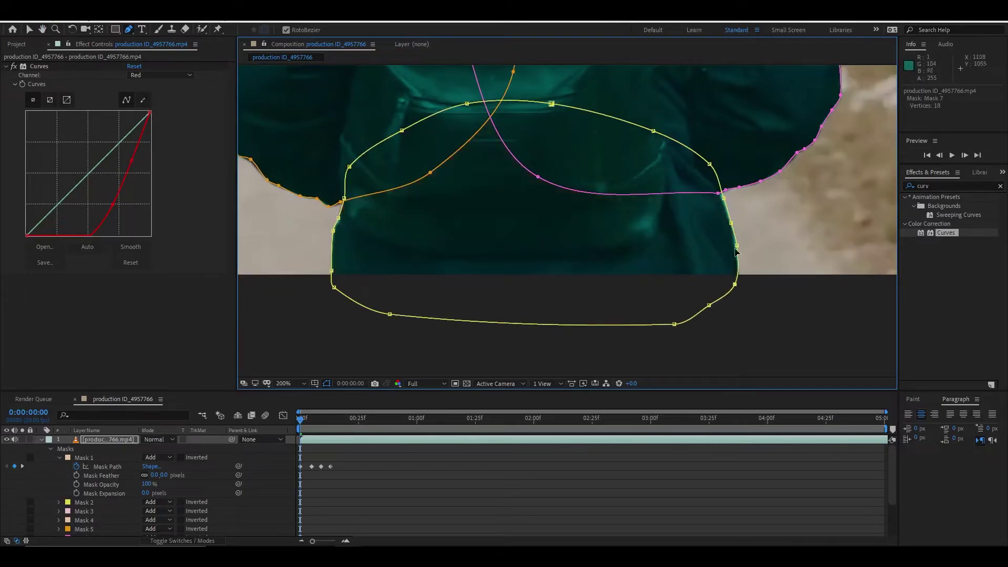
Select Masks 1 to 7, reveal their mask paths and keyframe them all at the first frame.
scroll(564, 254, "down", 4)
mouse_move(574, 254)
left_mouse_down()
mouse_move(585, 235)
mouse_move(575, 257)
left_mouse_up()
left_click(59, 458)
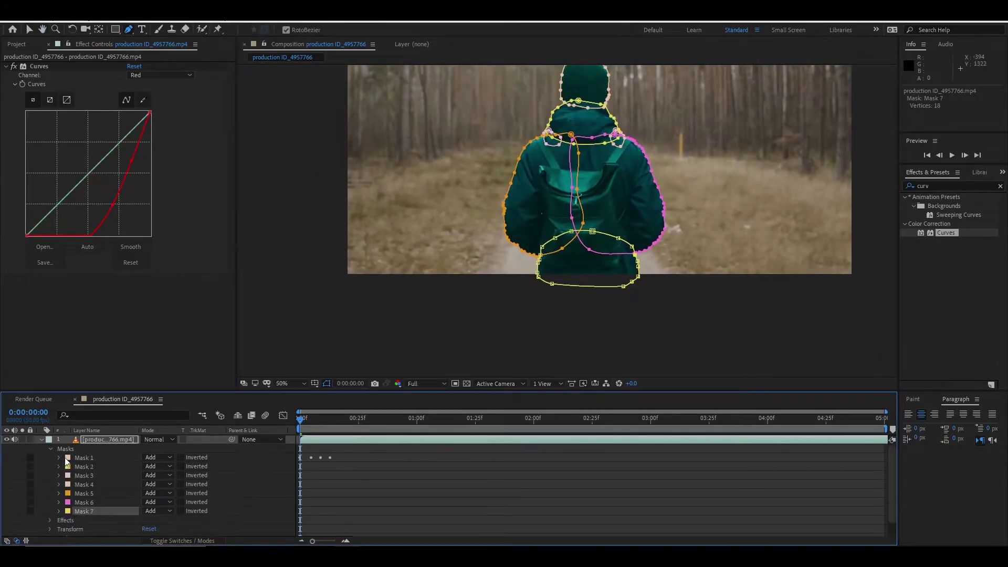
left_click(84, 458)
left_click(92, 511, "shift")
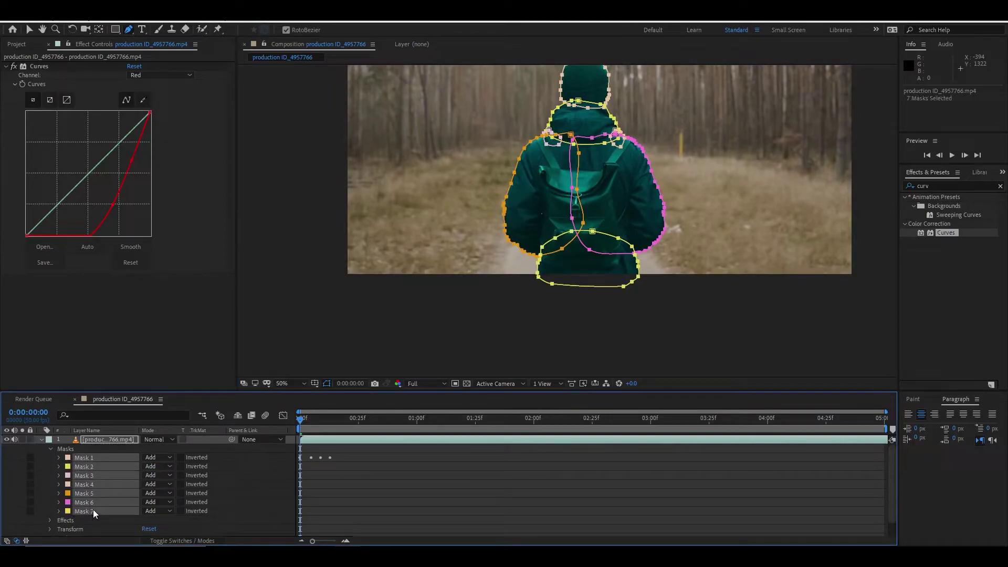
key("m")
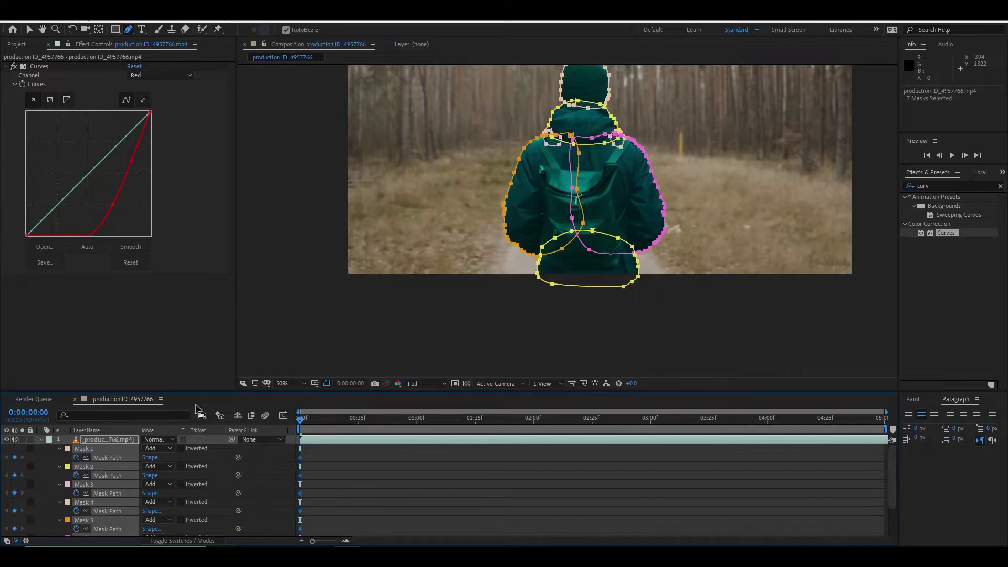
left_click_drag(202, 390, 201, 302)
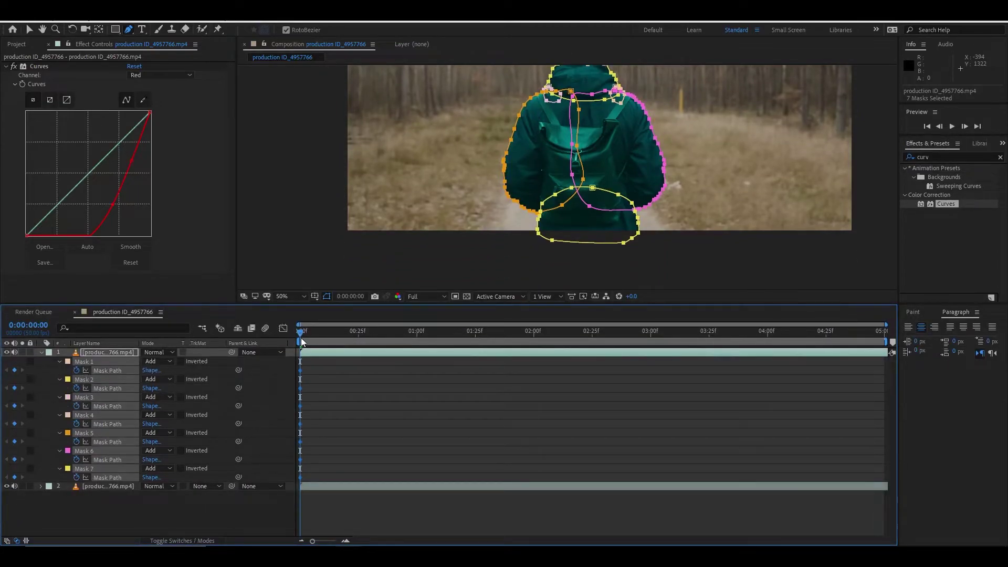
mouse_move(302, 342)
left_mouse_down()
mouse_move(349, 338)
mouse_move(294, 339)
left_mouse_up()
left_click_drag(499, 170, 497, 206)
Turn off the Curves effect on the masked layer and collapse its settings and the layer's properties.
left_click(13, 67)
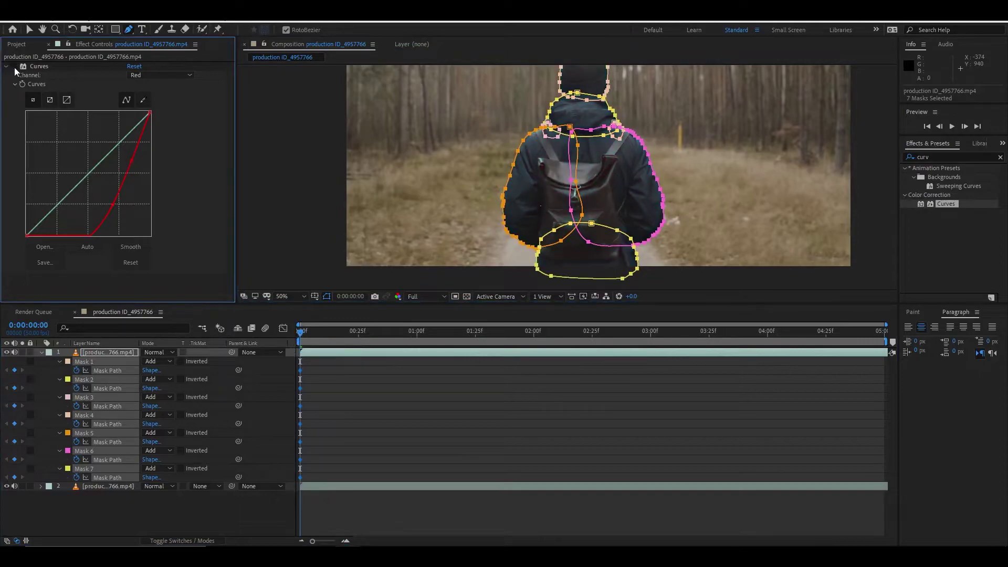
left_click(7, 67)
left_click(41, 352)
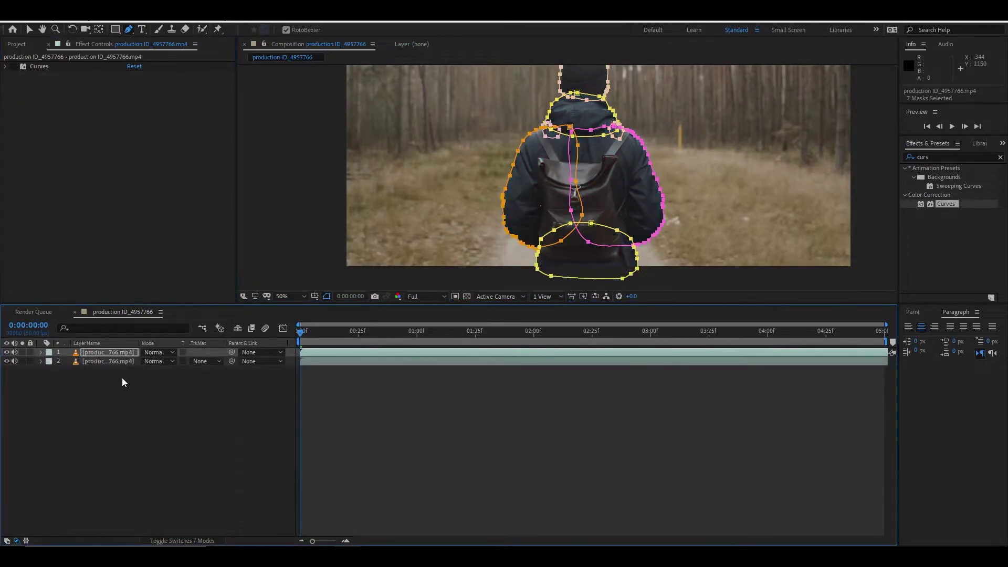
Apply the Tint effect to the lower, unmasked footage layer and select the masked layer above it.
left_click(107, 362)
left_click_drag(698, 227, 686, 282)
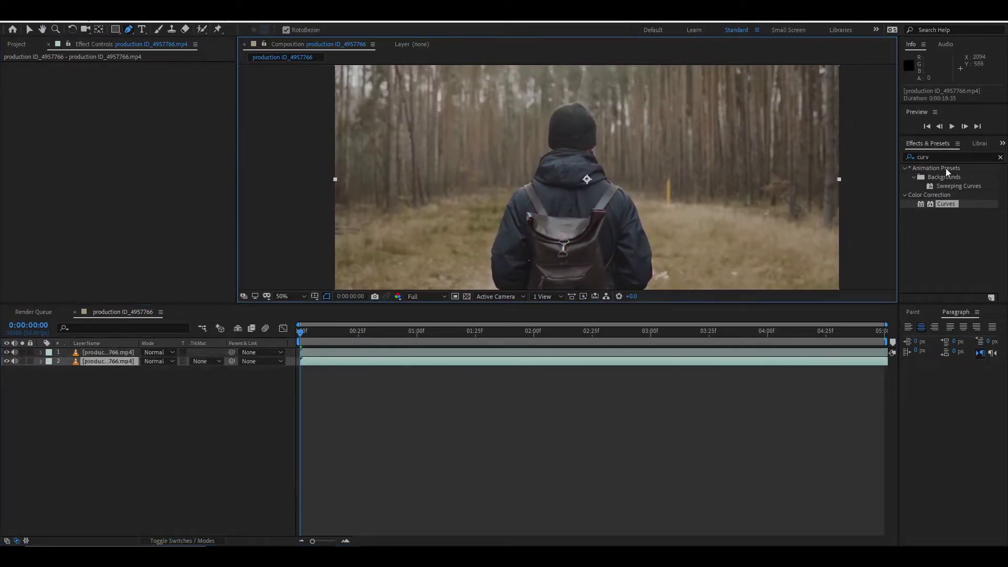
left_click(925, 157)
type("tint")
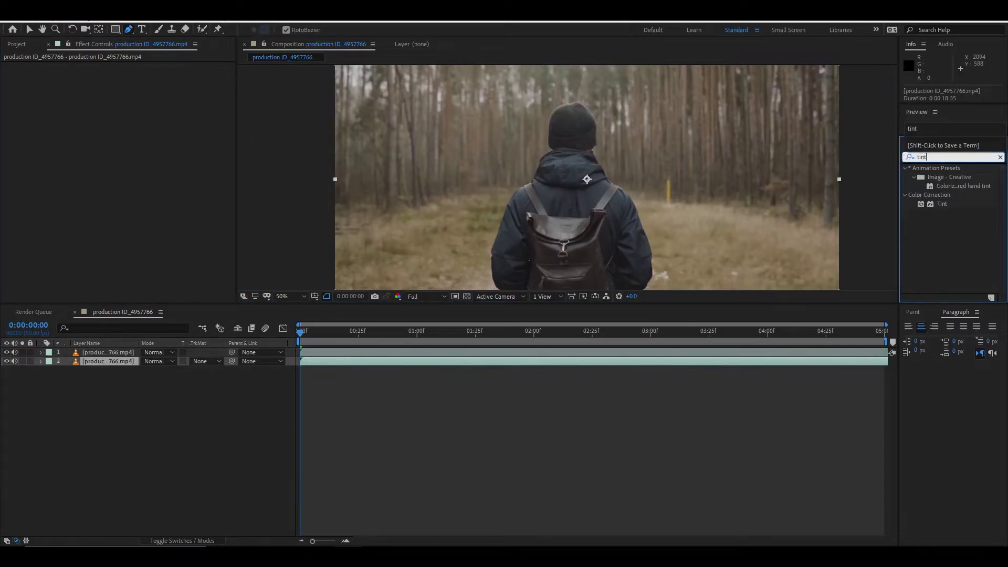
left_click_drag(943, 210, 124, 366)
scroll(621, 190, "left", 2)
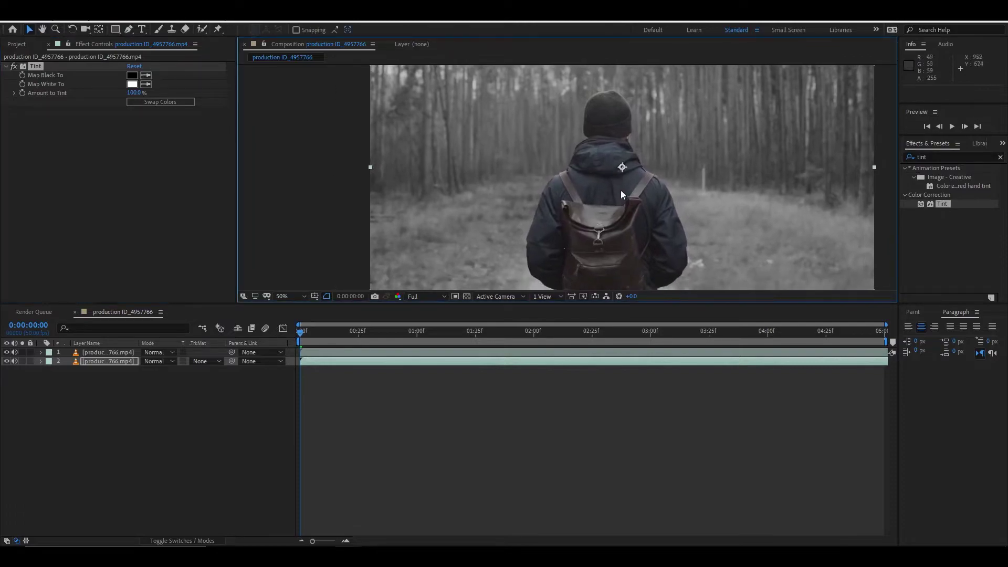
scroll(629, 163, "down", 3)
scroll(610, 96, "up", 1)
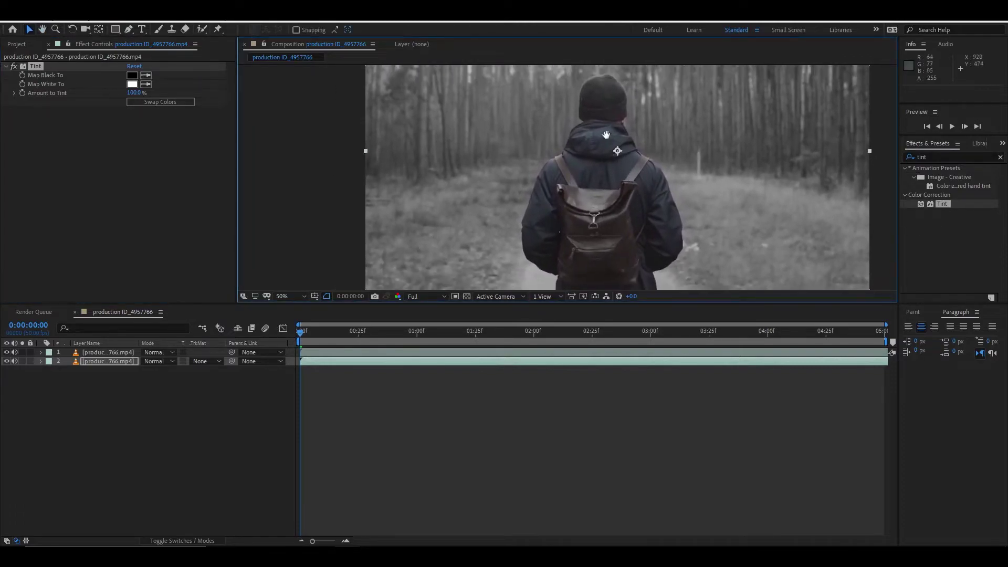
left_click(111, 352)
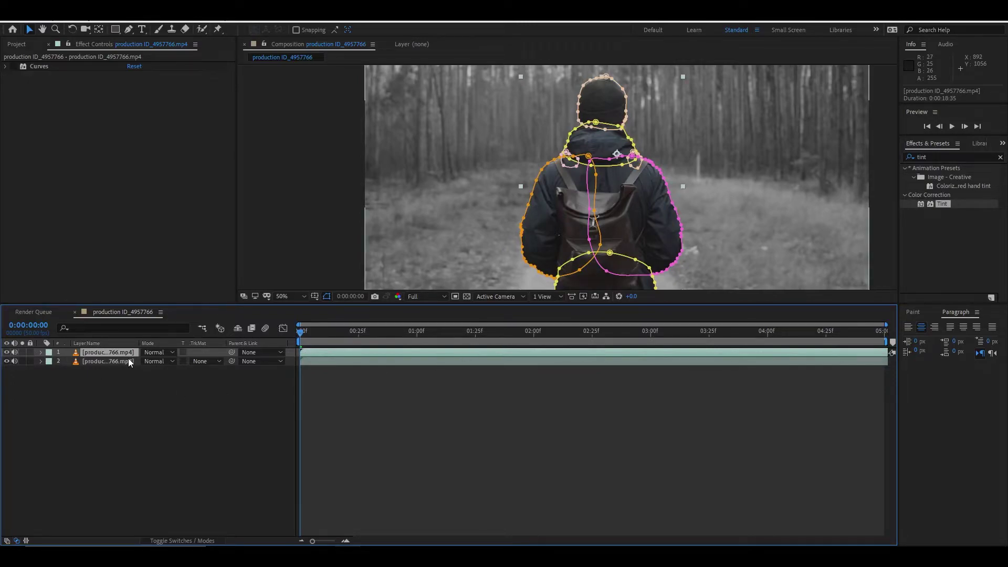
left_click_drag(585, 197, 580, 211)
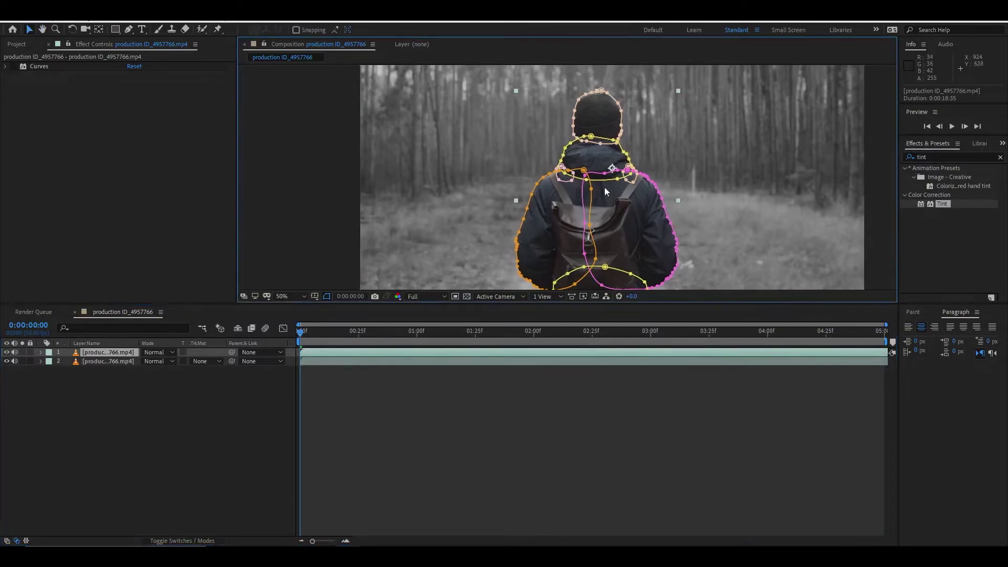
Duplicate the unmasked footage layer.
scroll(613, 175, "up", 1)
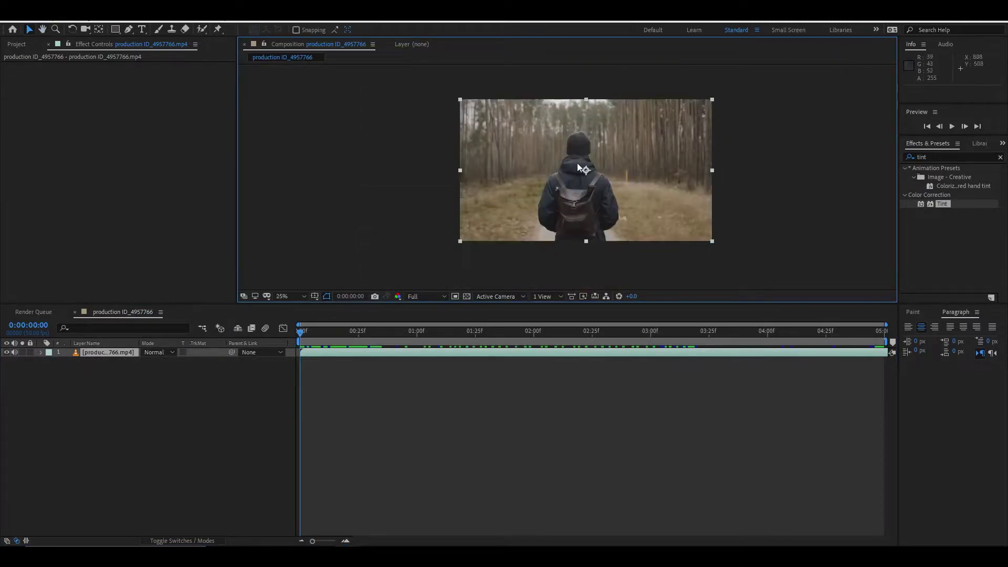
scroll(578, 167, "up", 1)
scroll(533, 150, "up", 1)
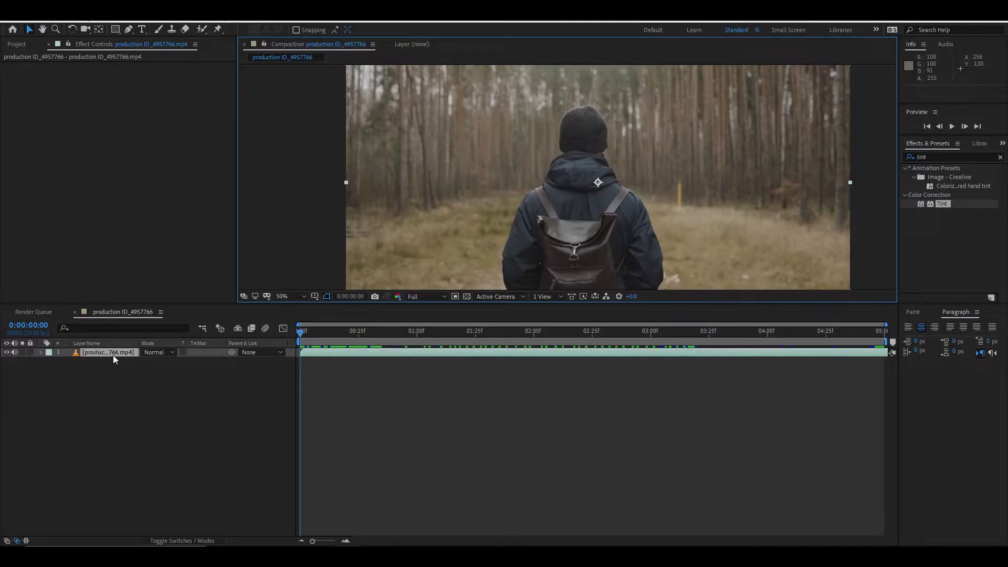
left_click(162, 398)
key("ctrl+d")
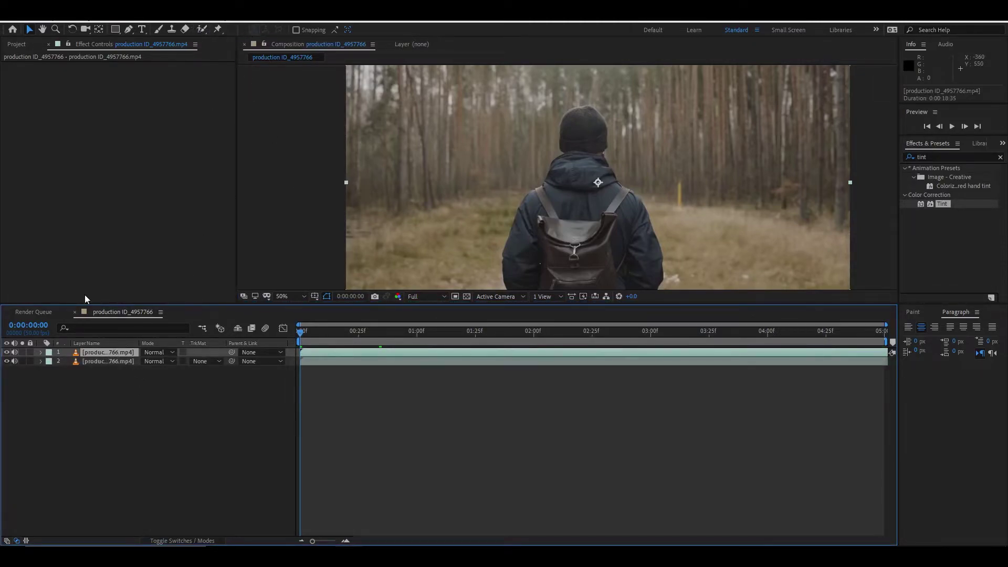
Open the upper footage copy in its own Layer view, enlarge the viewer and activate the Roto Brush tool.
double_click(119, 353)
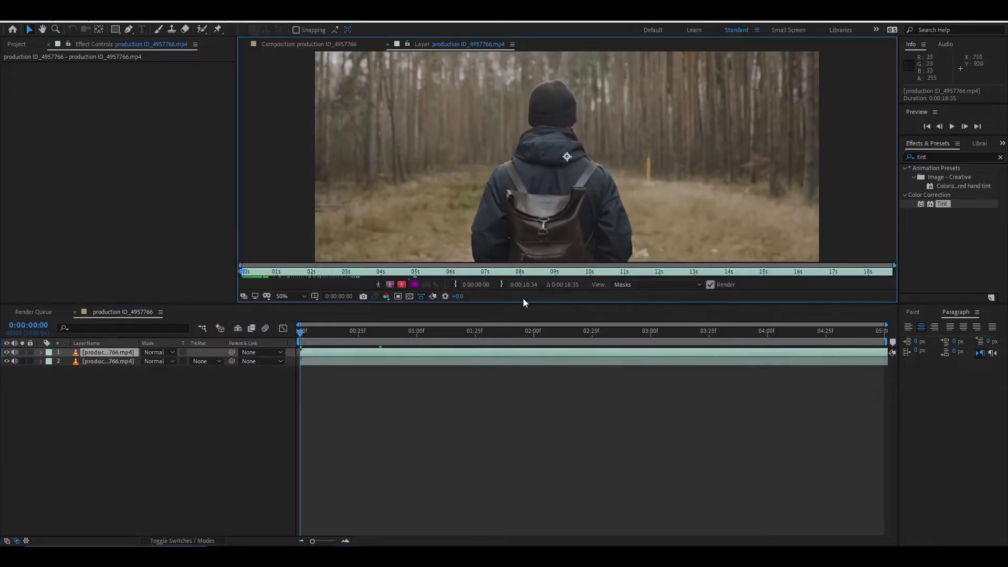
left_click_drag(525, 303, 525, 432)
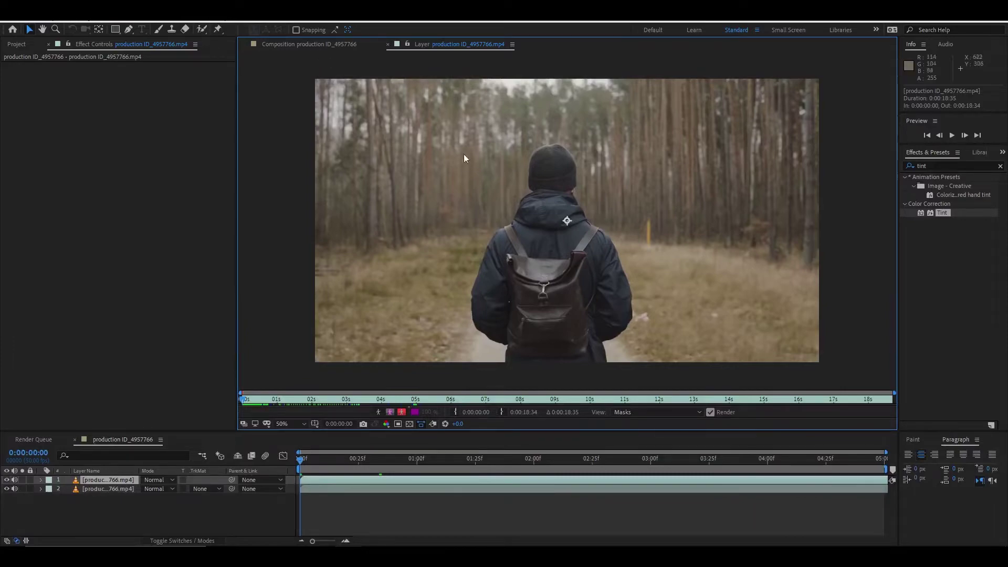
left_click(203, 30)
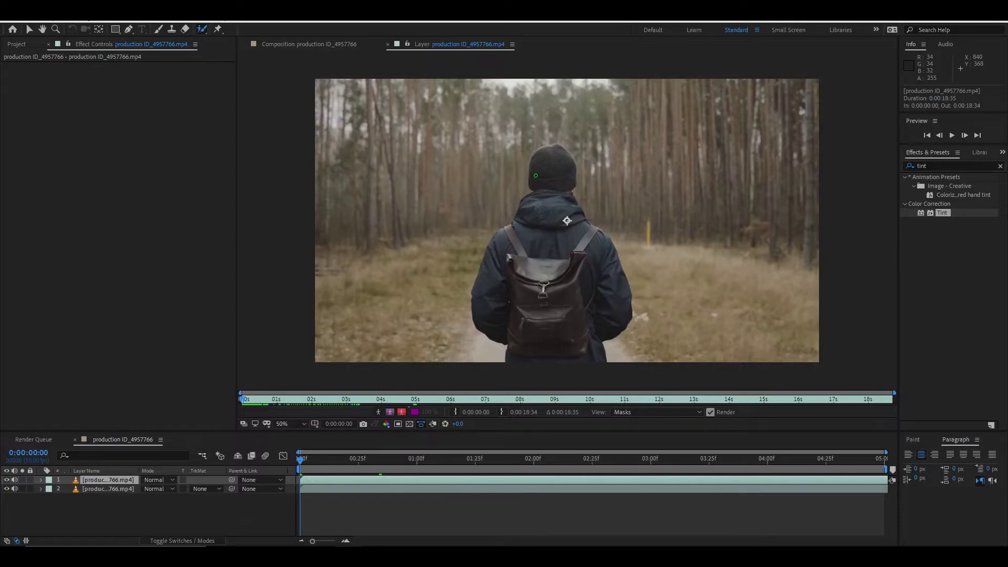
Paint Roto Brush foreground strokes over the man's beanie and neck, extending the selection to the hat's upper edge.
scroll(547, 178, "up", 2)
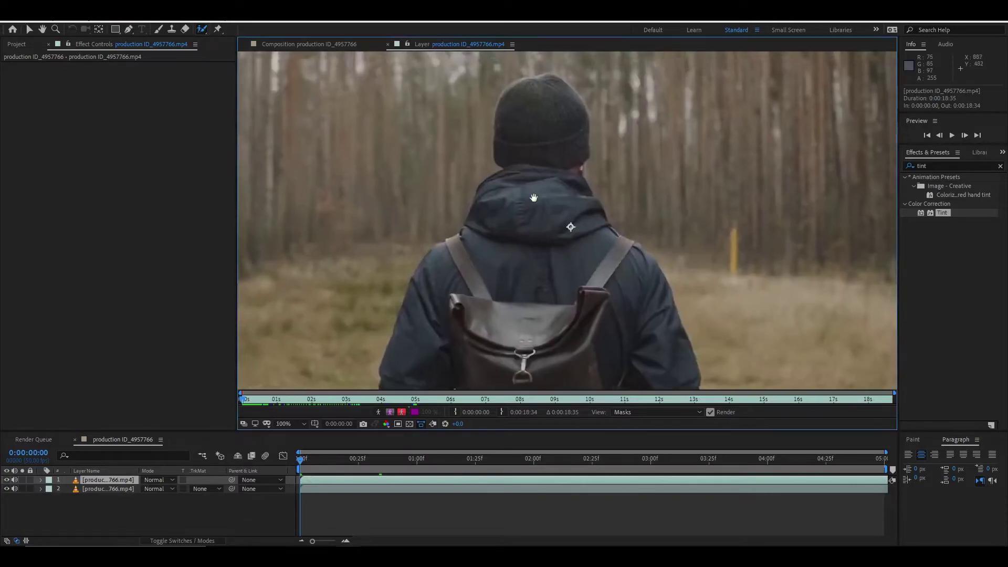
mouse_move(636, 153)
left_mouse_down()
mouse_move(637, 237)
mouse_move(621, 266)
left_mouse_up()
scroll(612, 178, "up", 1)
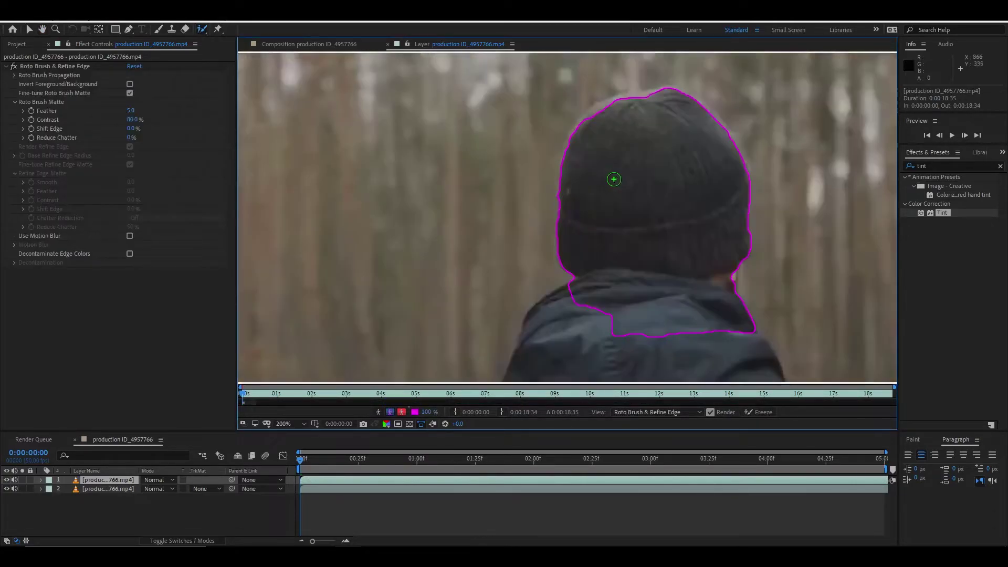
scroll(593, 195, "up", 1)
left_click_drag(560, 183, 628, 157)
scroll(580, 252, "down", 3)
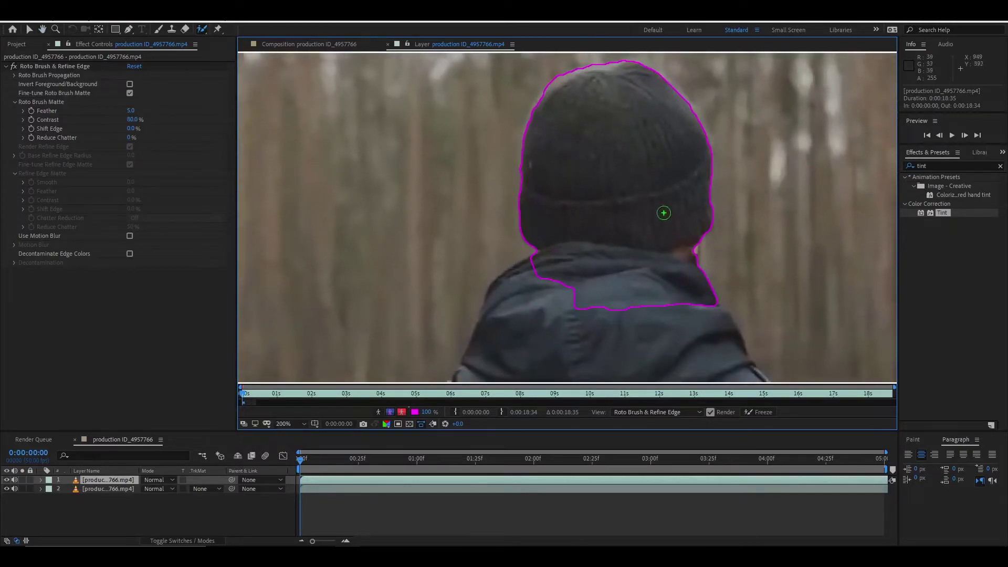
left_click_drag(693, 254, 692, 265)
scroll(630, 236, "down", 3)
Extend the Roto Brush selection over the hood, upper back and right shoulder.
left_click_drag(547, 189, 496, 256)
scroll(578, 200, "down", 3)
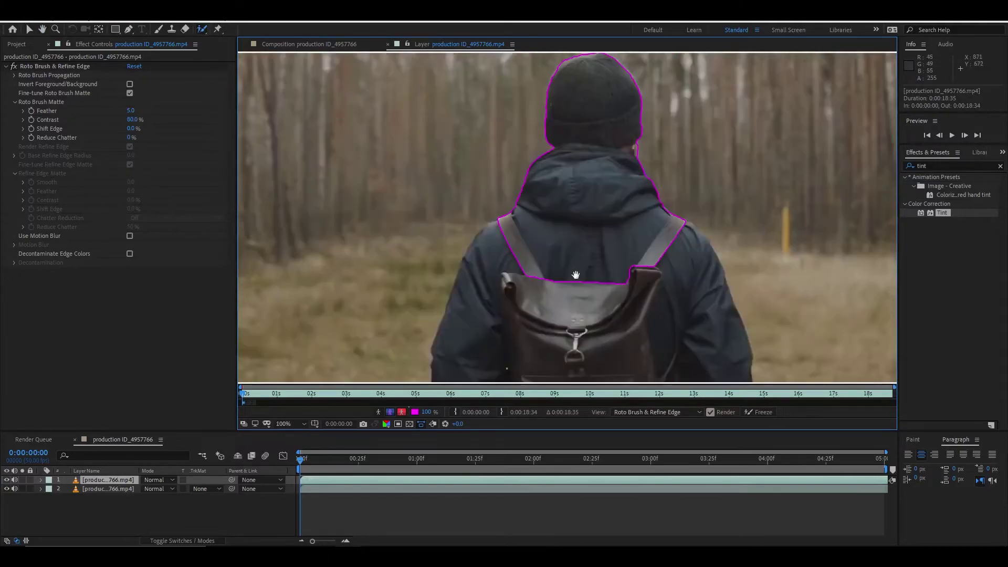
left_click_drag(649, 212, 682, 314)
scroll(680, 155, "up", 2)
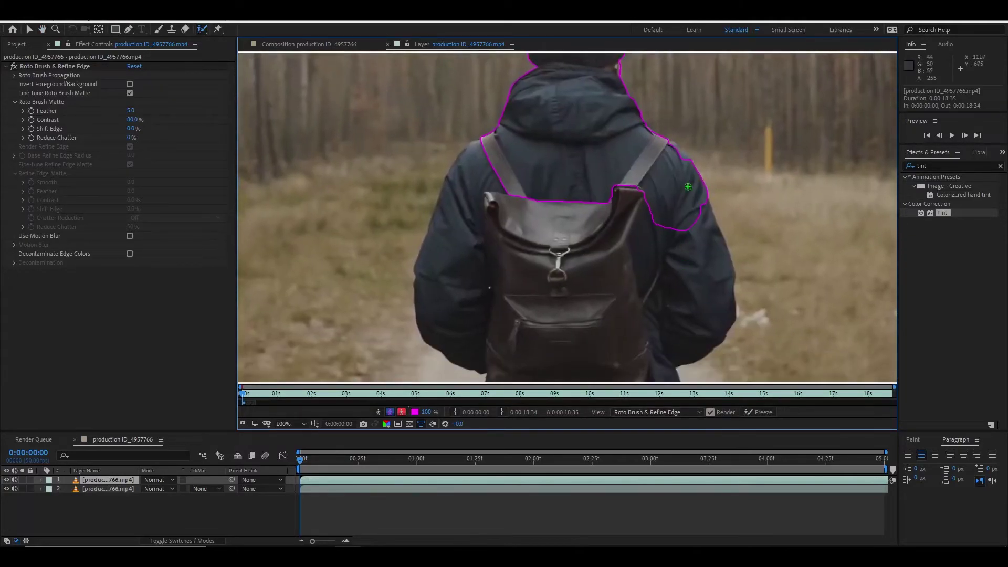
left_click_drag(679, 155, 670, 258)
left_click_drag(716, 209, 749, 233)
mouse_move(659, 284)
left_mouse_down()
mouse_move(695, 209)
mouse_move(723, 185)
left_mouse_up()
Add the left shoulder, both arms, the backpack and the hips to the Roto Brush selection.
mouse_move(417, 120)
left_mouse_down()
mouse_move(386, 148)
mouse_move(352, 255)
left_mouse_up()
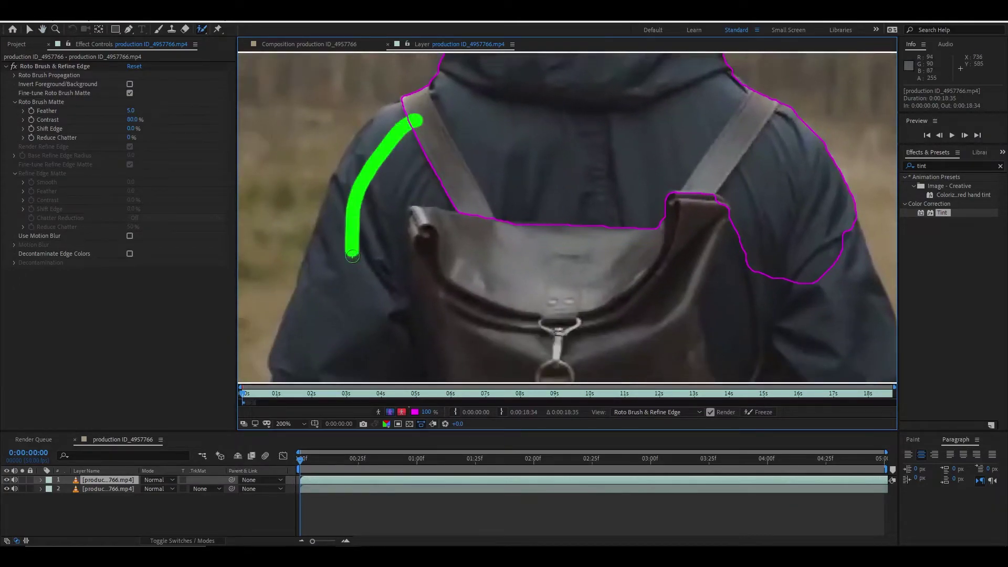
left_click_drag(388, 324, 468, 160)
scroll(486, 247, "down", 1)
left_click_drag(485, 250, 413, 231)
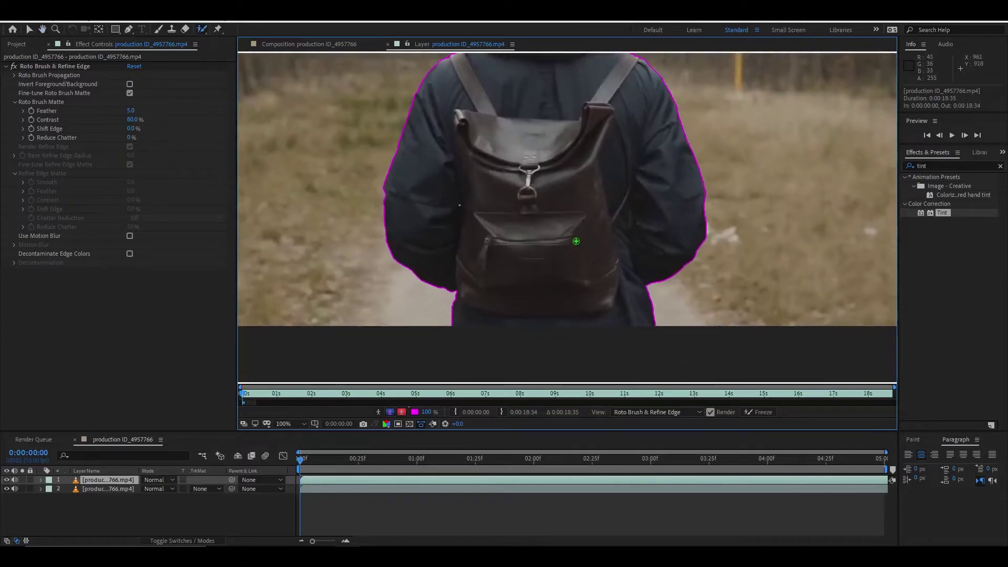
left_click_drag(380, 189, 381, 336)
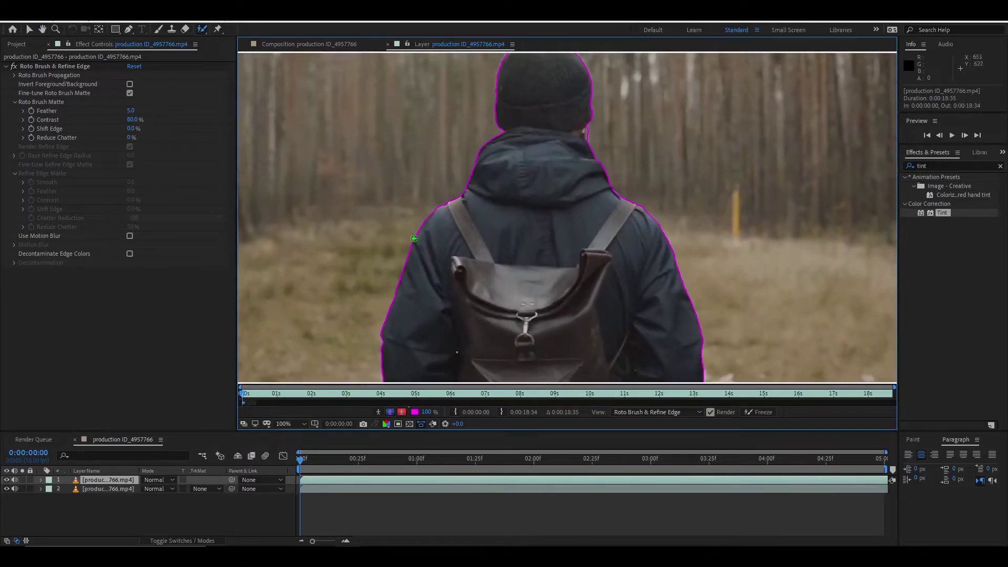
scroll(497, 267, "down", 2)
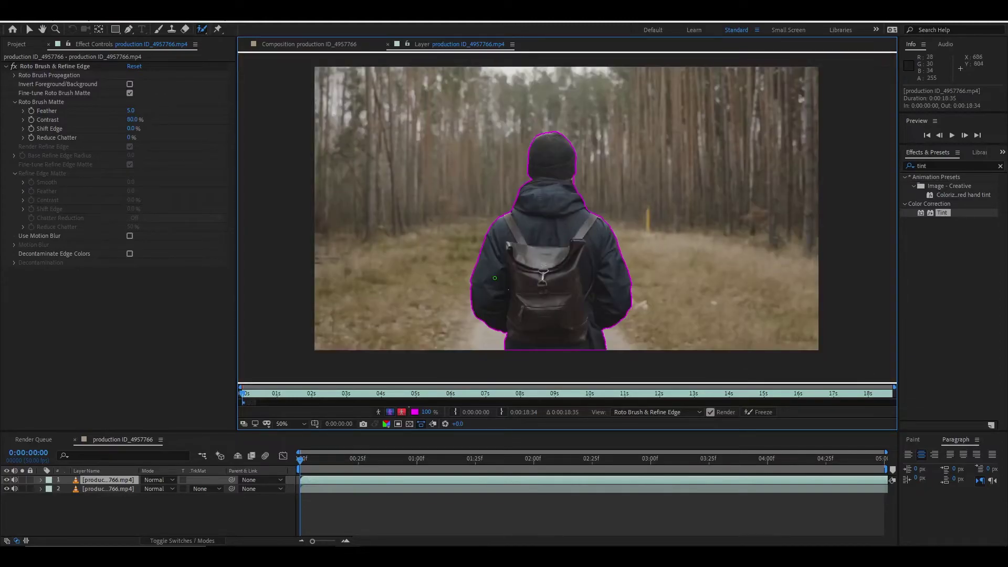
Advance frame by frame to 0:00:00:07 to propagate the Roto Brush selection.
key("Page_Down")
key("Page_Down")
key("Page_Down")
key("Page_Down")
key("Page_Down")
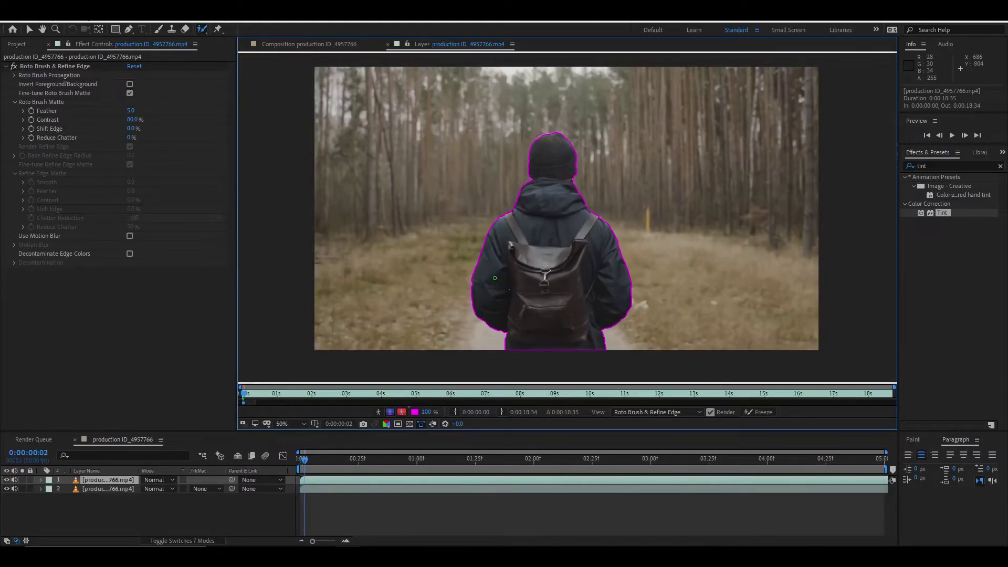
key("Page_Down")
key("Page_Down")
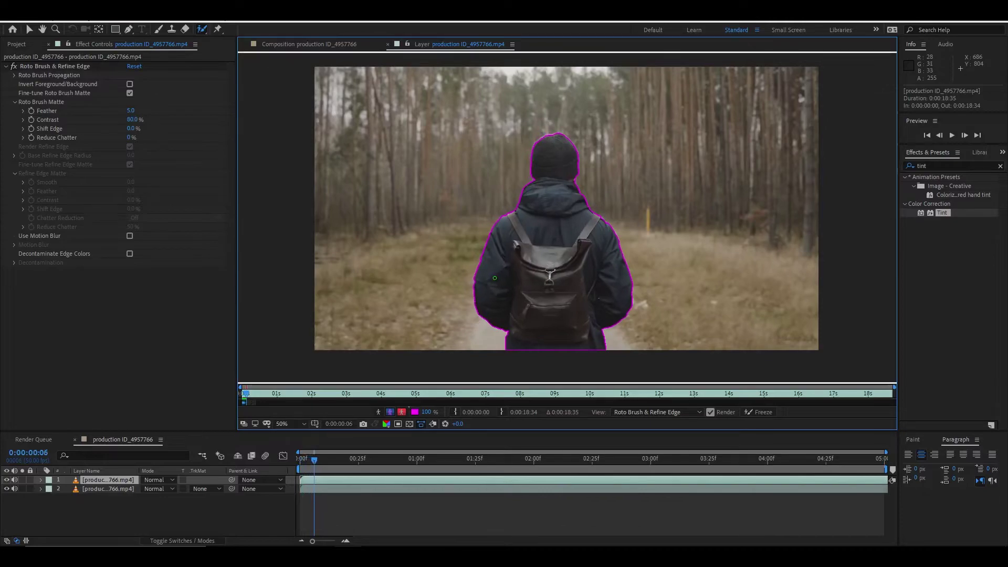
Paint foreground strokes along the beanie's top edge to refine the Roto Brush selection at frame 7.
scroll(549, 136, "up", 4)
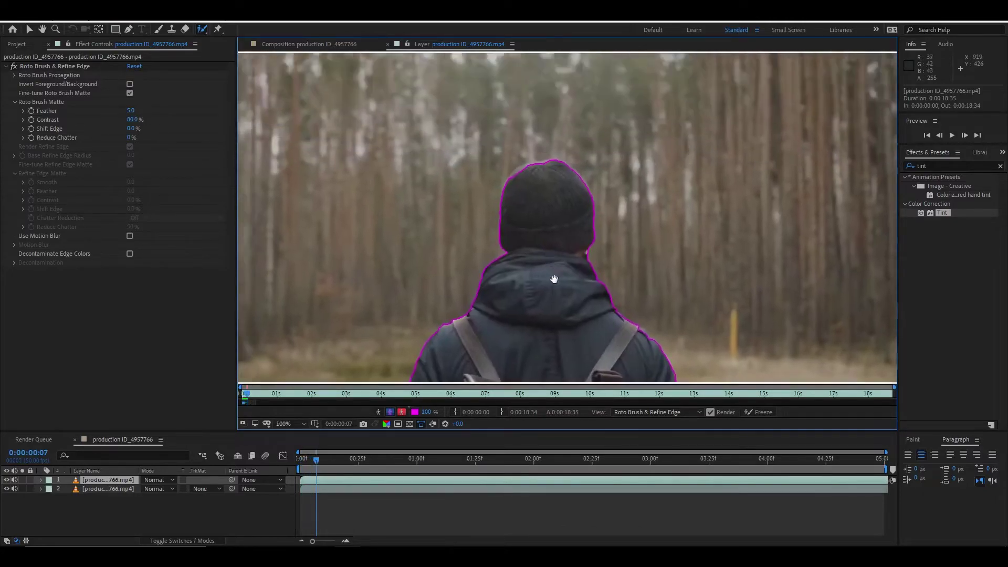
mouse_move(491, 238)
left_mouse_down()
mouse_move(551, 217)
mouse_move(521, 219)
mouse_move(552, 215)
left_mouse_up()
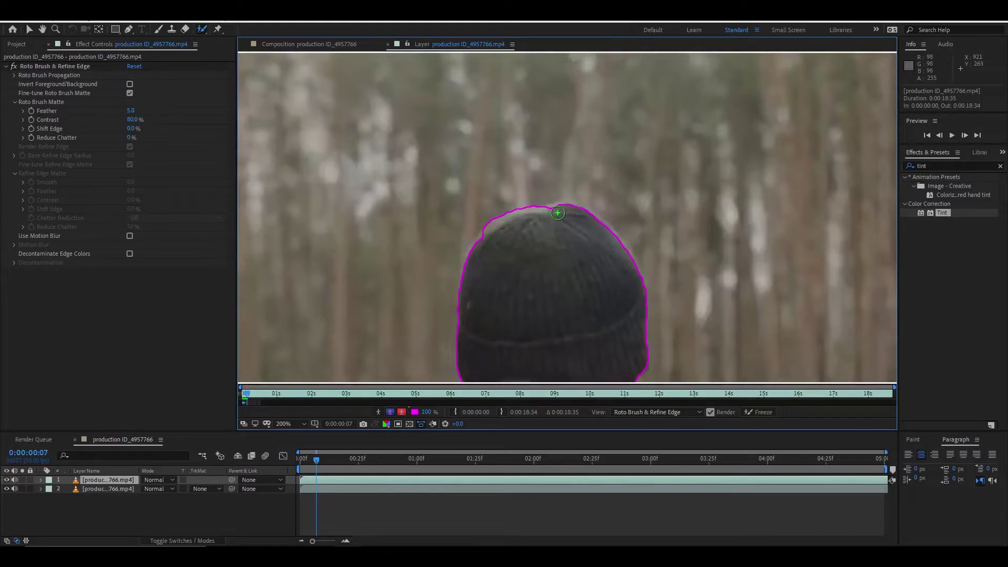
left_click(554, 213)
Subtract the patch of path between the left sleeve and the hips from the Roto Brush selection at frame 7.
scroll(585, 331, "down", 2)
left_click_drag(616, 290, 624, 203)
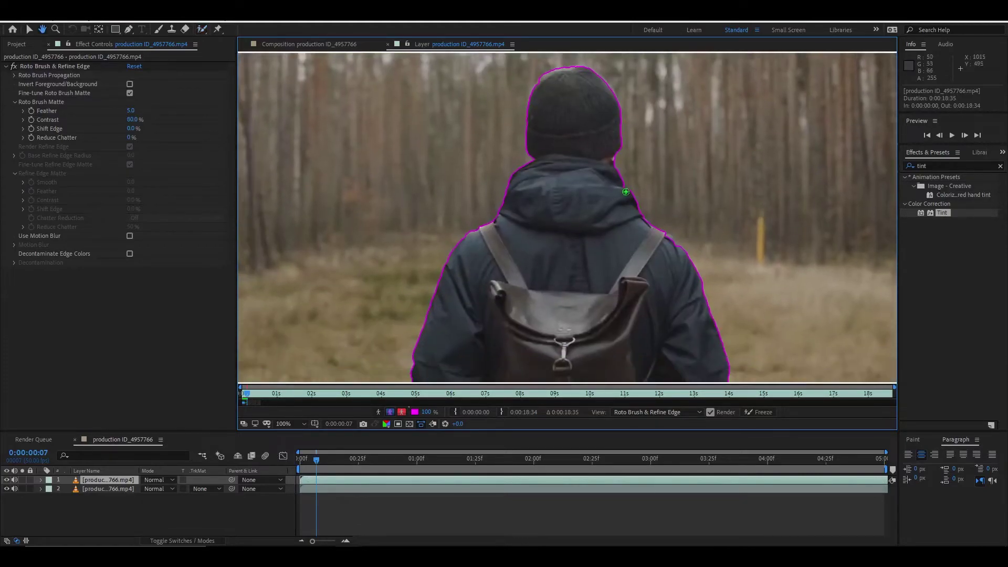
left_click_drag(586, 302, 580, 173)
mouse_move(510, 352)
left_mouse_down()
mouse_move(545, 252)
mouse_move(487, 257)
left_mouse_up()
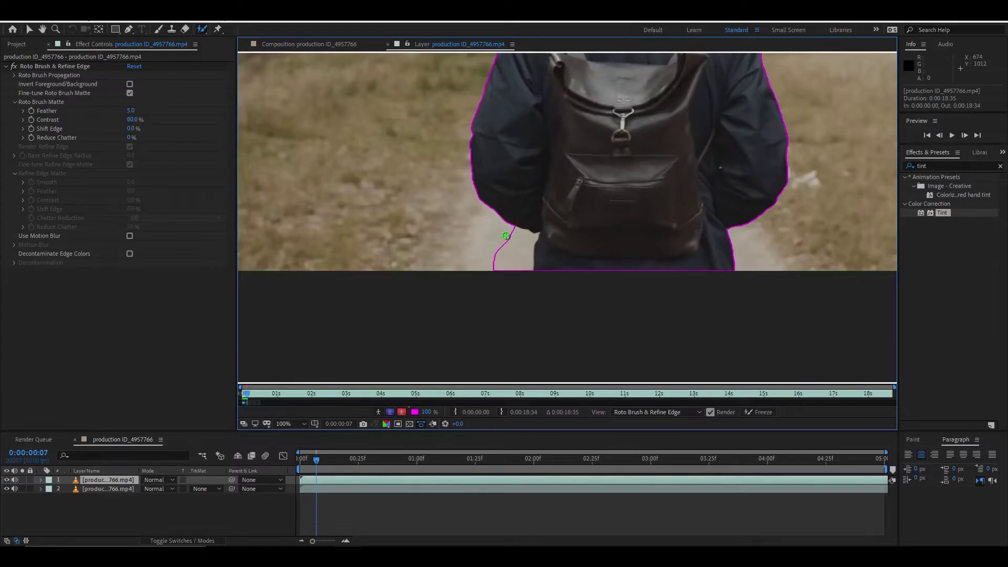
key("alt")
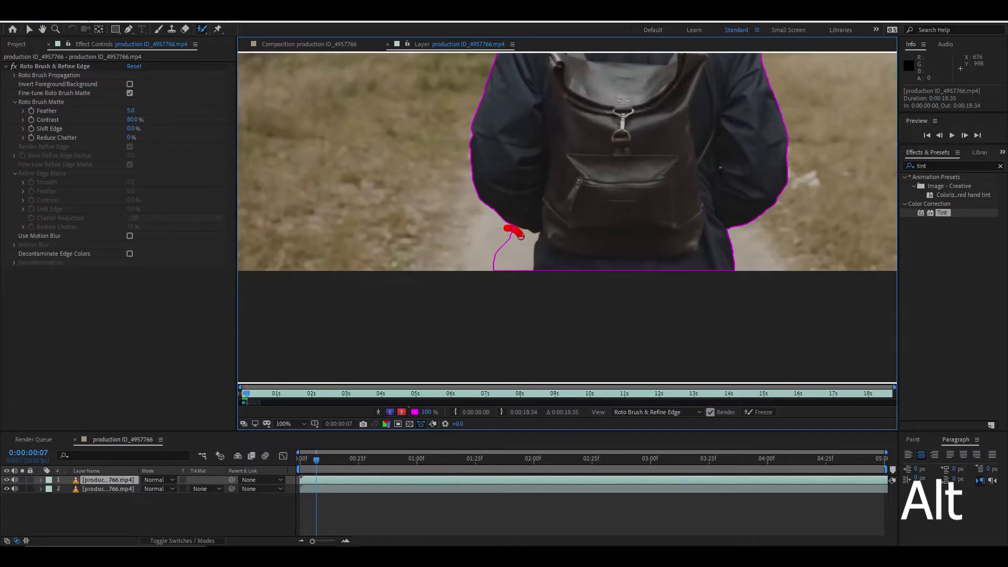
left_click_drag(523, 265, 524, 268)
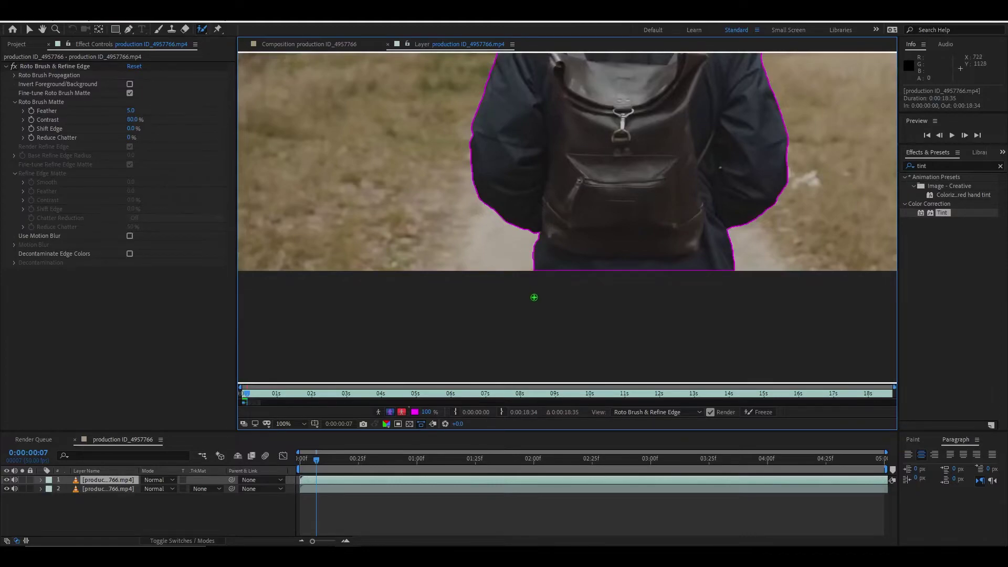
Propagate the Roto Brush selection forward to 0:00:01:03, checking the outline, and return to 0:00:00:35.
scroll(599, 231, "down", 1)
left_click_drag(599, 212, 588, 239)
scroll(587, 209, "up", 1)
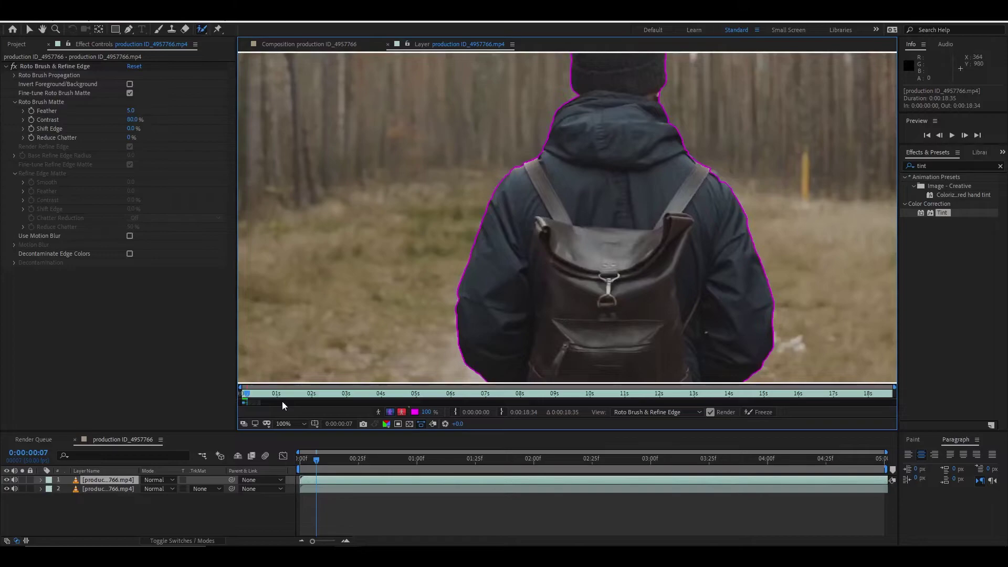
key("space")
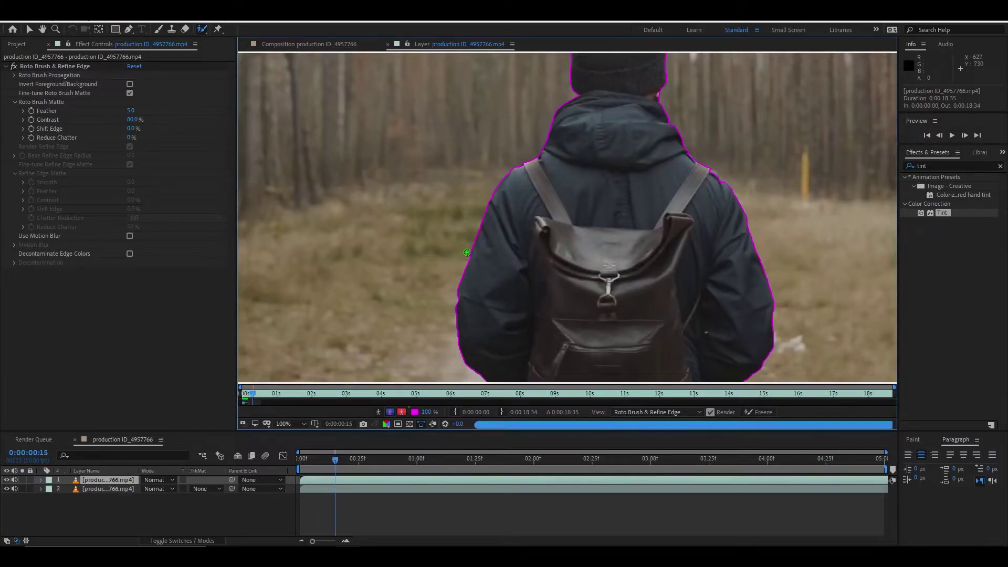
left_click_drag(677, 165, 586, 246)
scroll(586, 247, "down", 2)
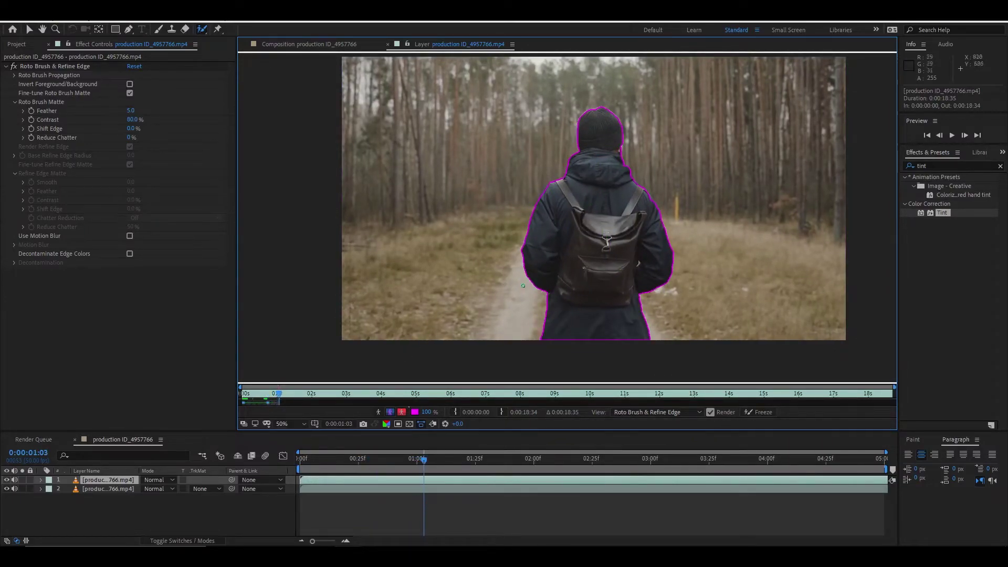
left_click_drag(424, 458, 382, 459)
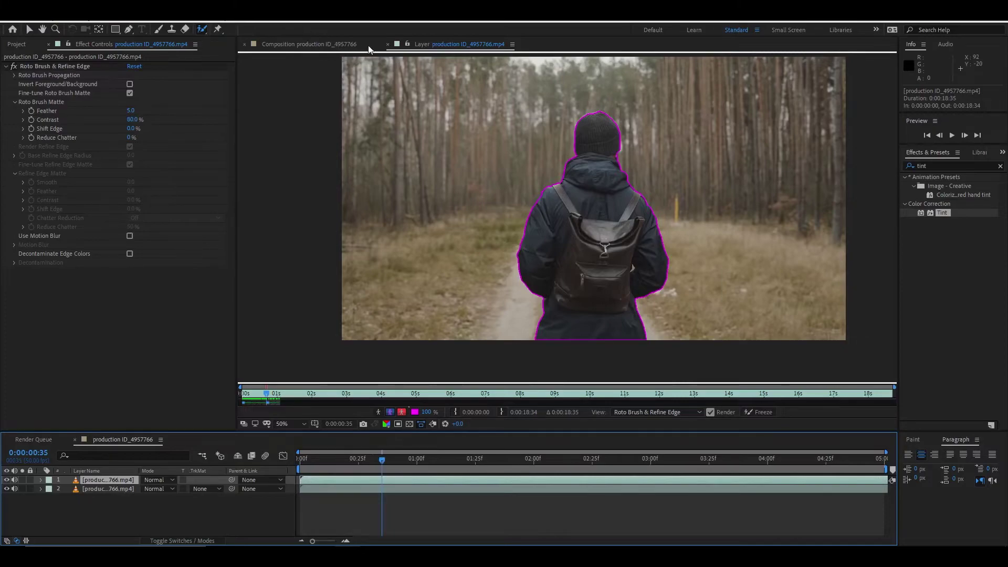
Return to the composition, hide the lower footage layer and inspect the isolated man's edges around frame 10.
left_click(341, 45)
left_click_drag(383, 460, 312, 460)
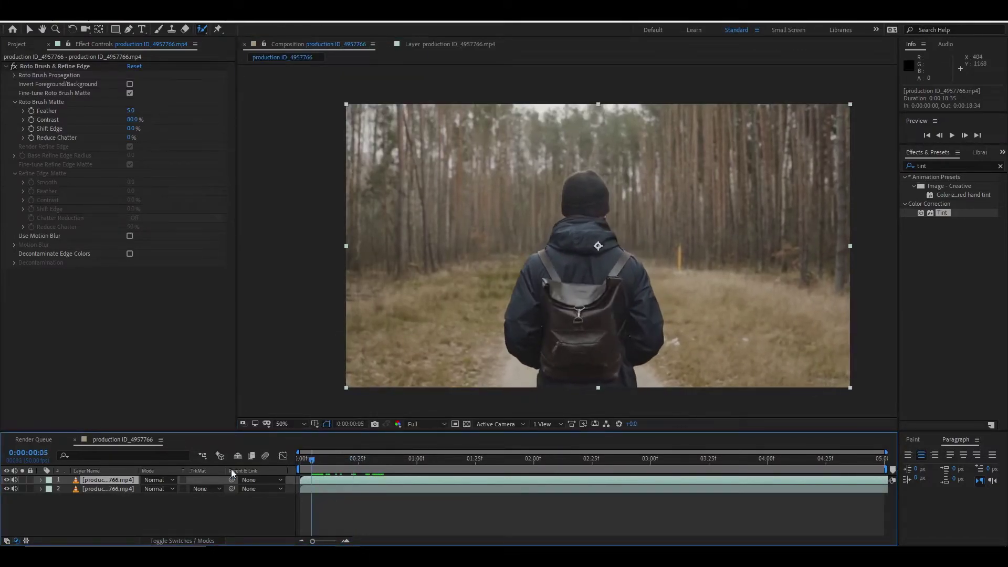
left_click(6, 489)
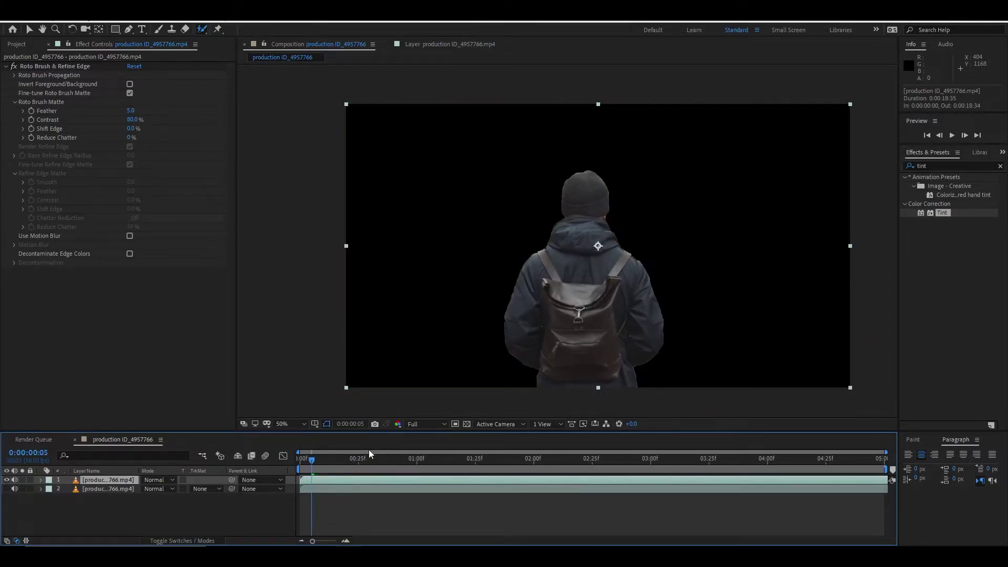
mouse_move(311, 461)
left_mouse_down()
mouse_move(353, 461)
mouse_move(308, 460)
mouse_move(326, 460)
left_mouse_up()
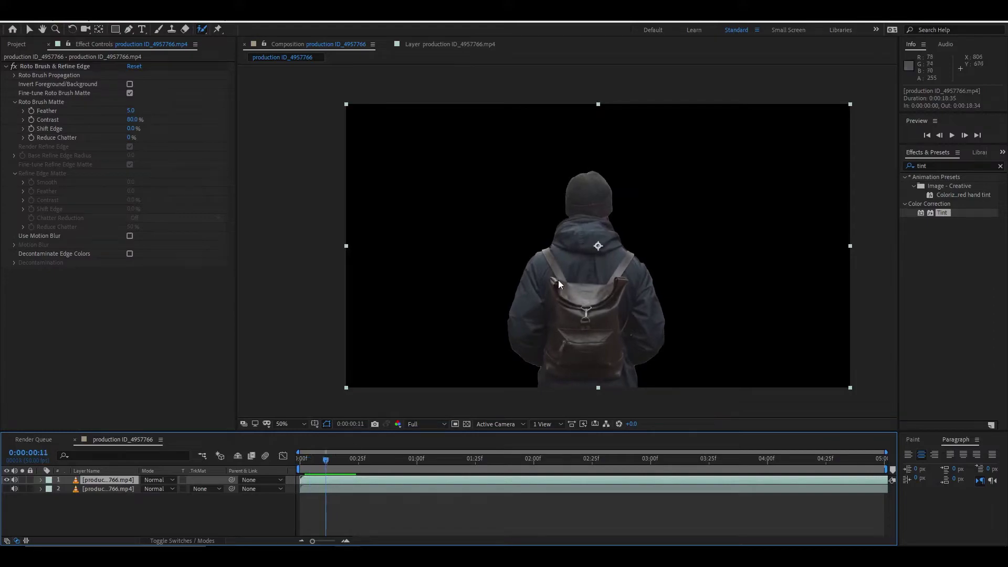
key("period")
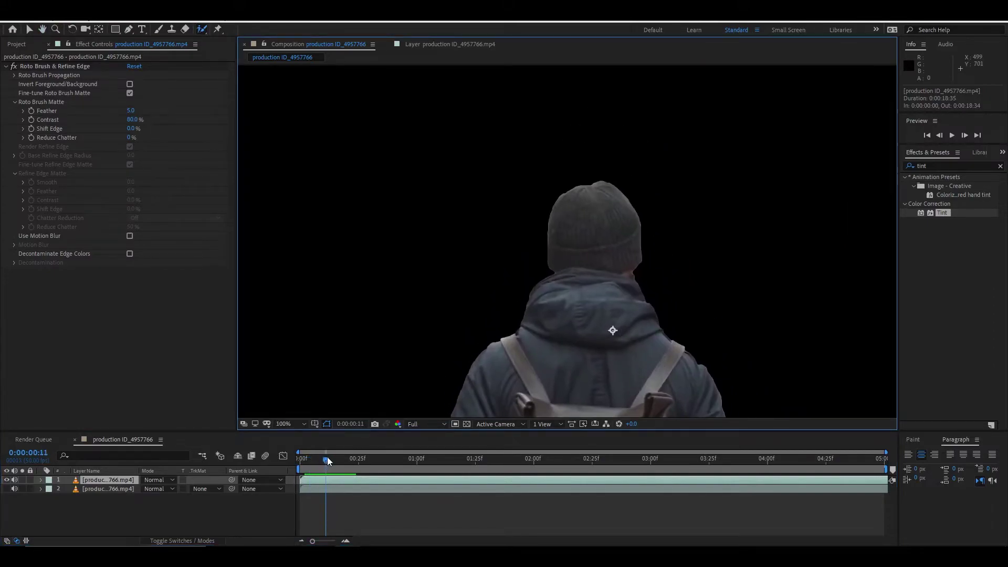
mouse_move(327, 458)
left_mouse_down()
mouse_move(314, 458)
mouse_move(323, 458)
left_mouse_up()
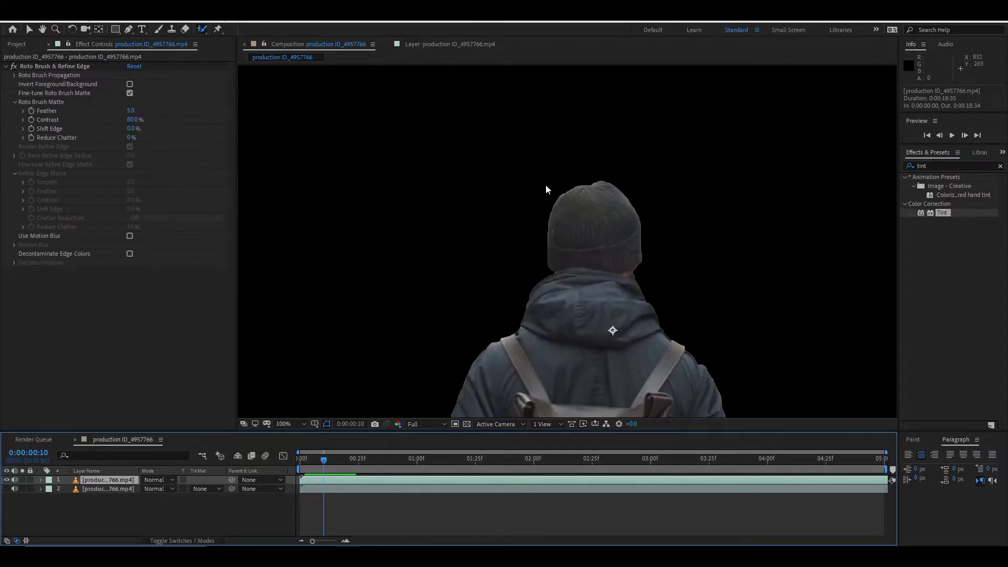
scroll(553, 215, "down", 2)
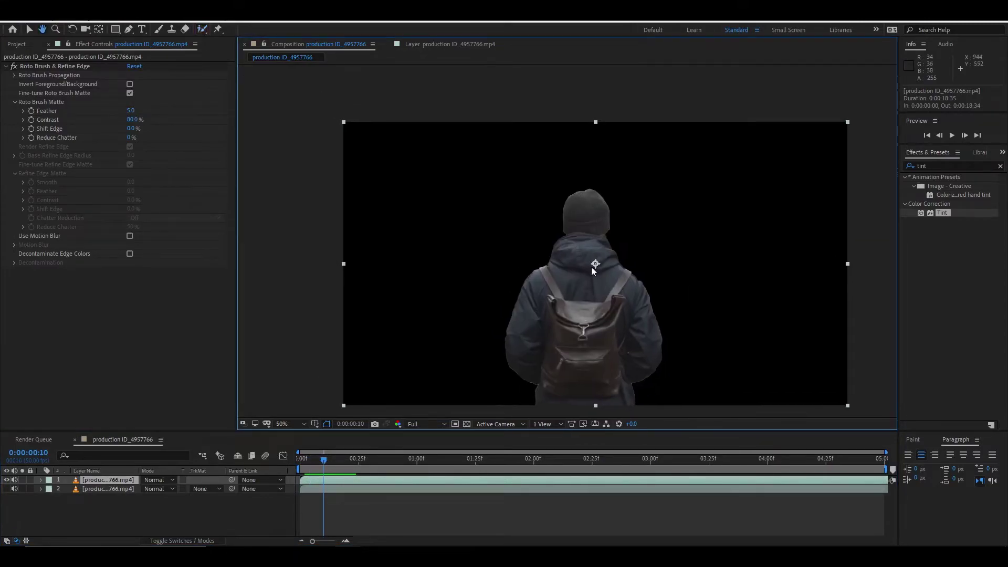
scroll(590, 213, "up", 2)
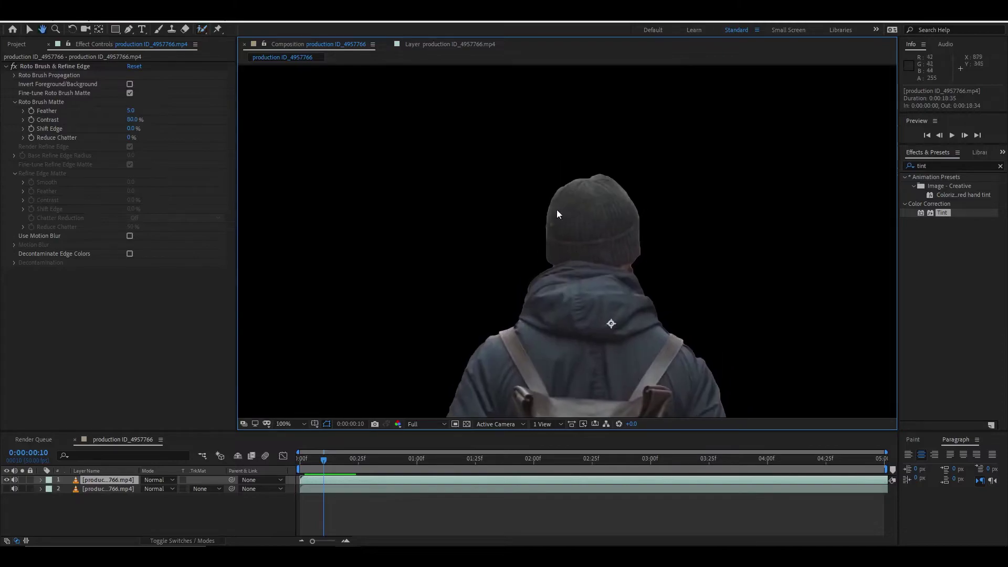
Set the Roto Brush matte to feather 13, shift edge -13% and reduce chatter 24%, and enable motion blur.
left_click_drag(653, 290, 584, 238)
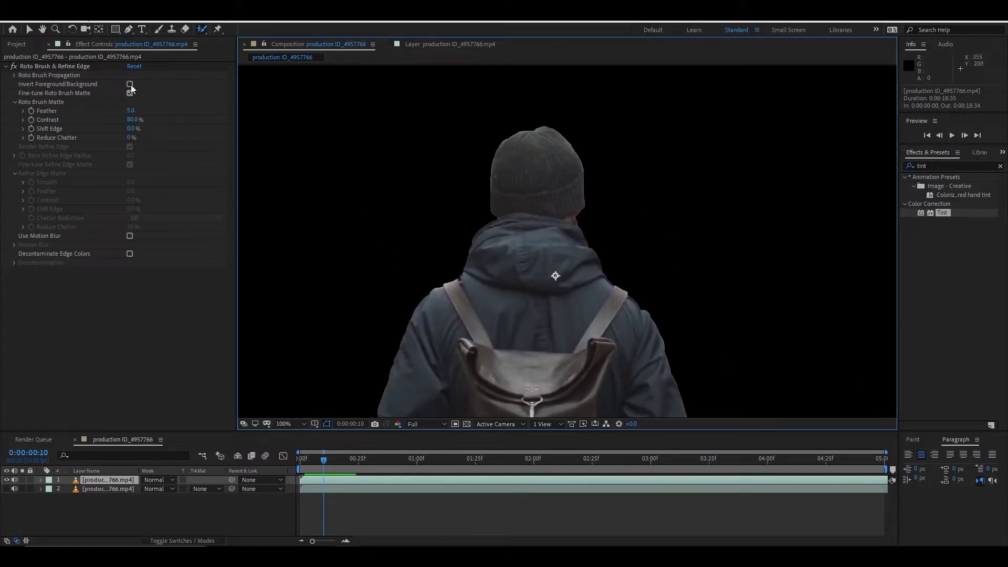
mouse_move(132, 112)
left_mouse_down()
mouse_move(173, 110)
mouse_move(143, 128)
mouse_move(178, 130)
mouse_move(130, 130)
left_mouse_up()
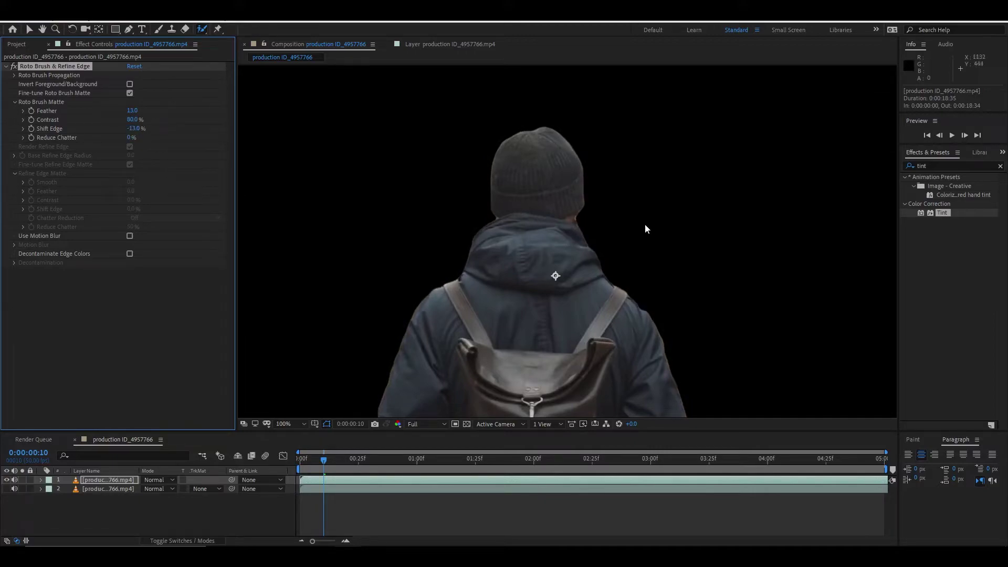
scroll(578, 236, "down", 2)
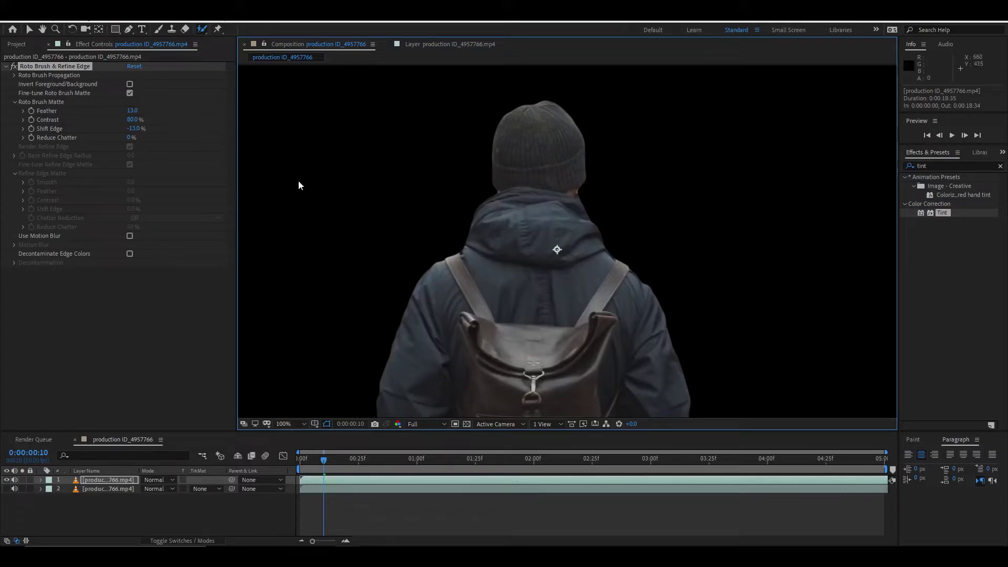
left_click_drag(132, 138, 141, 137)
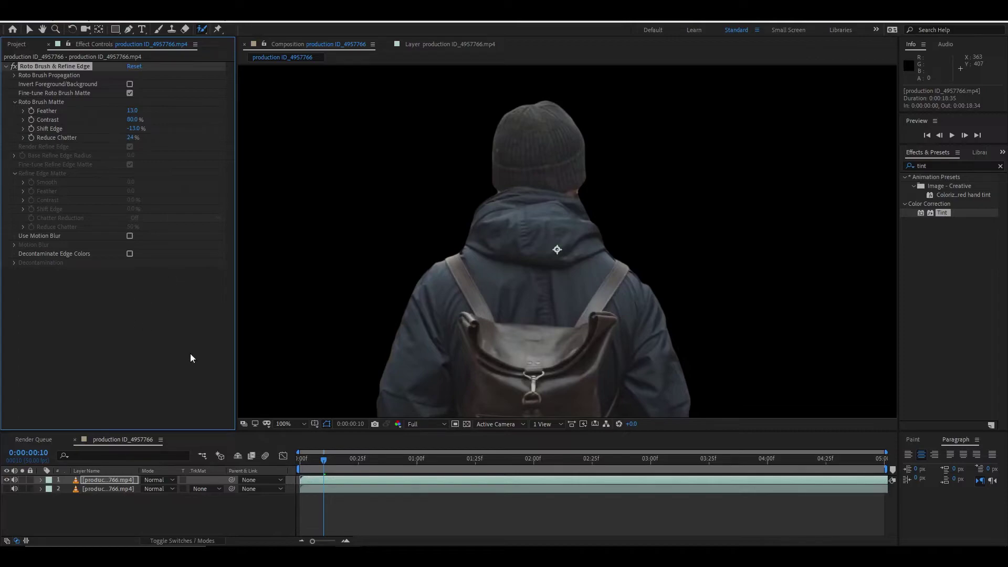
left_click(130, 236)
End the work area at 0:00:00:25, preview the isolated man and return to the first frame.
left_click_drag(330, 460, 357, 461)
scroll(417, 363, "down", 2)
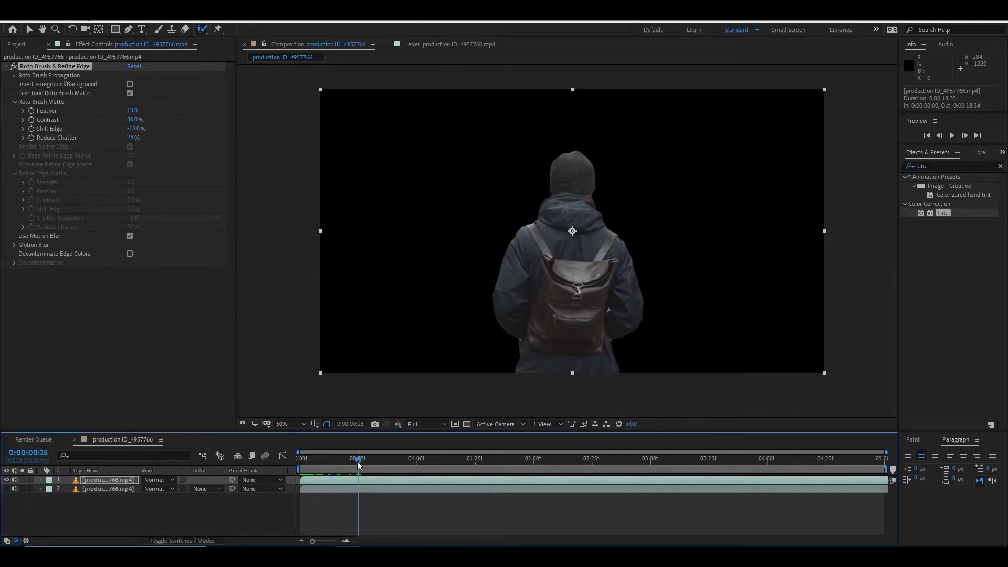
key("n")
key("space")
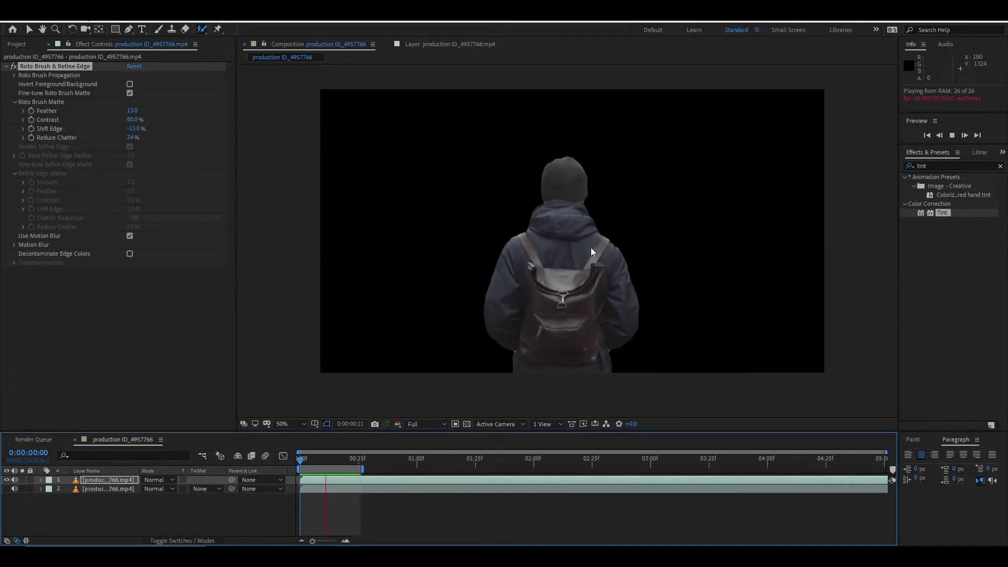
left_click_drag(328, 456, 351, 460)
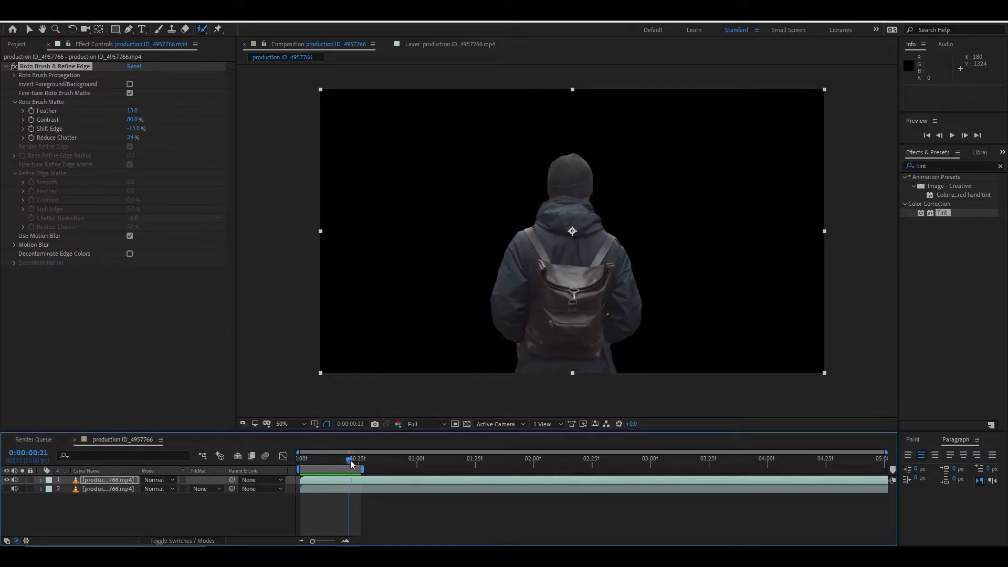
key("Home")
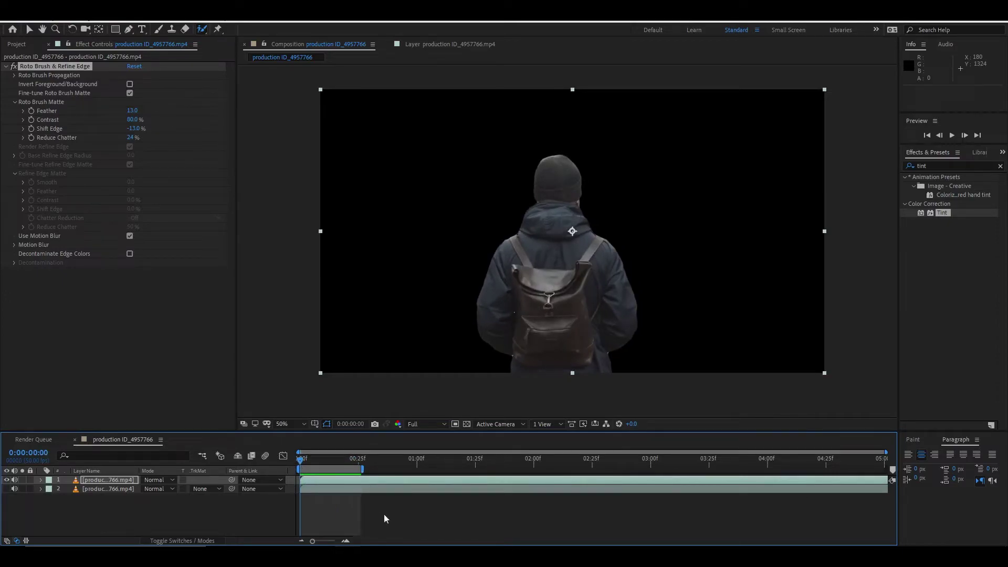
Delete the upper layer with the Roto Brush effect and make the remaining footage layer visible.
left_click(87, 471)
left_click(100, 481)
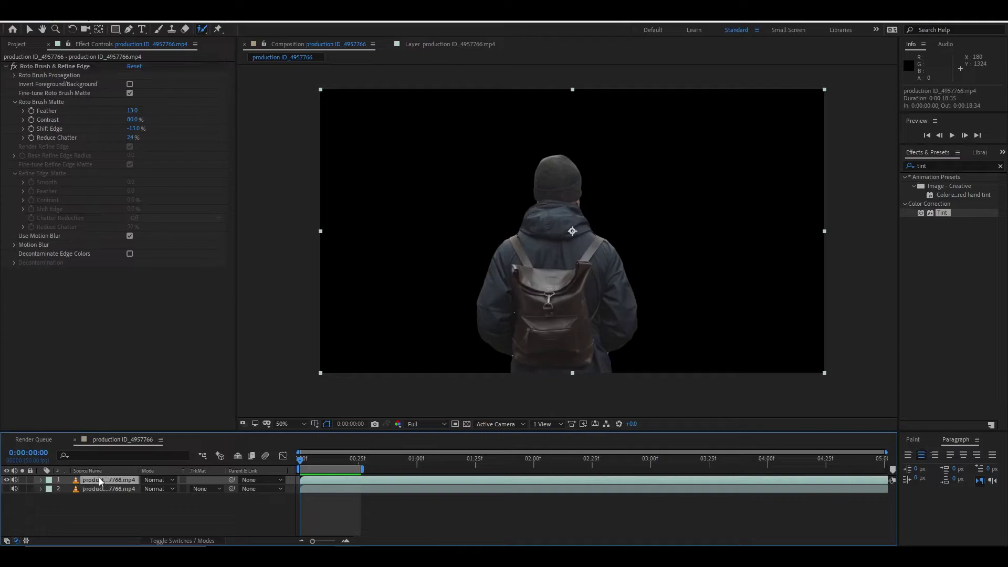
key("Delete")
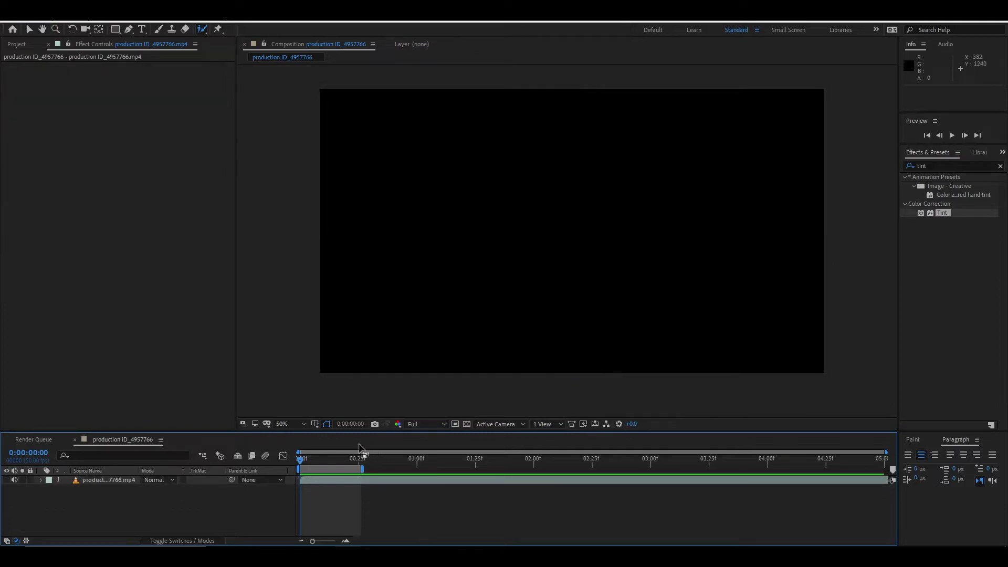
left_click(6, 480)
Apply Track in Boris FX Mocha to the remaining footage layer.
left_click(91, 479)
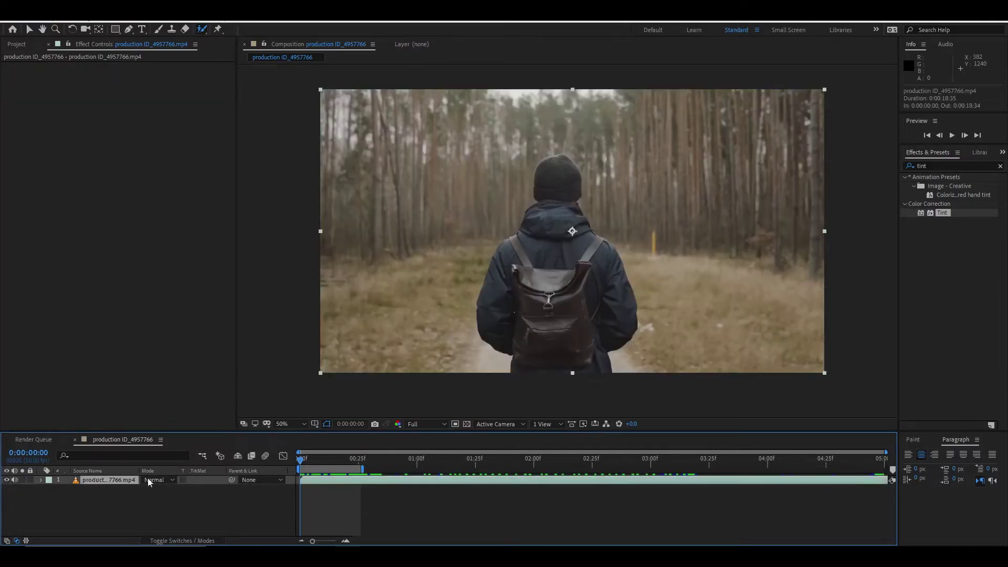
left_click(119, 22)
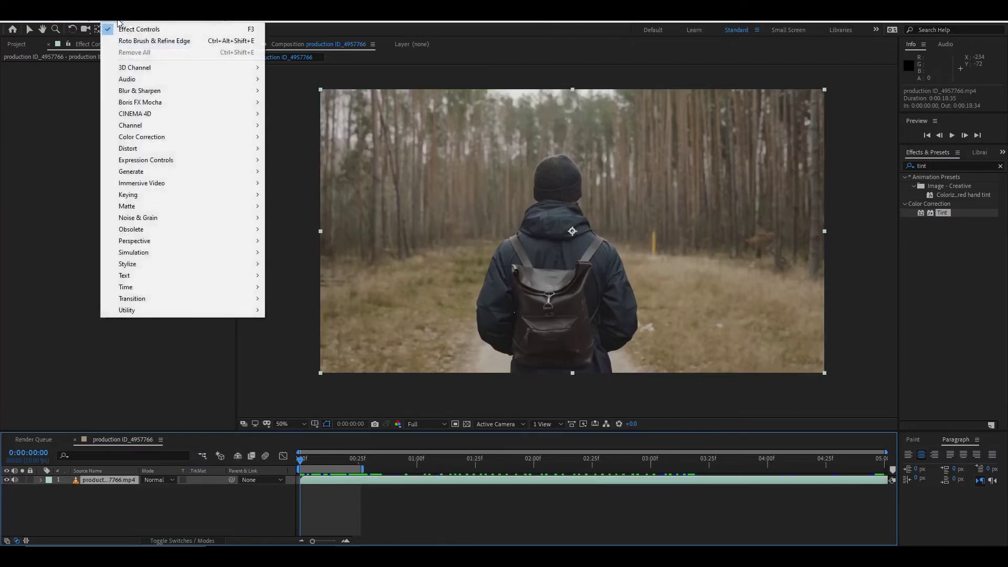
mouse_move(144, 20)
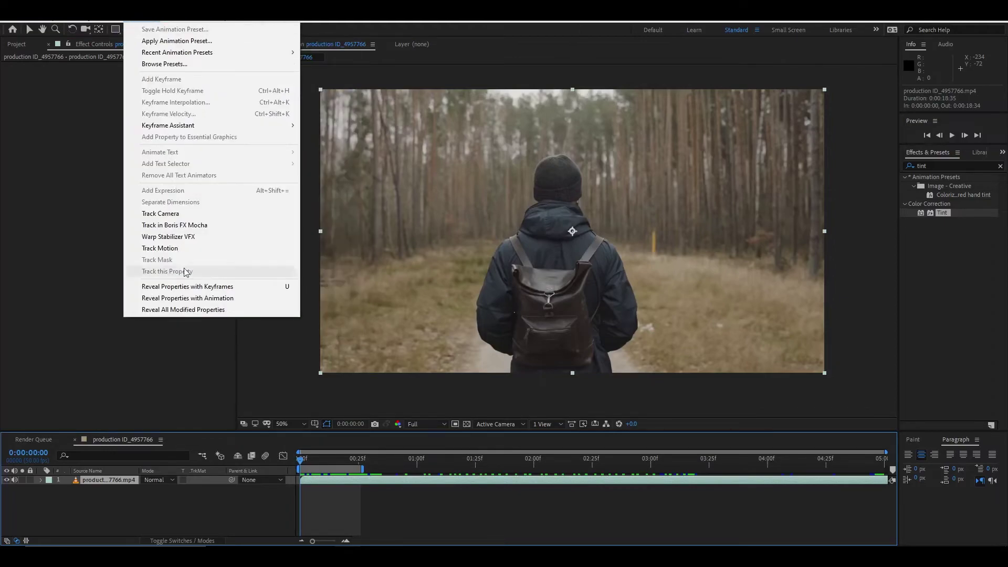
left_click(159, 227)
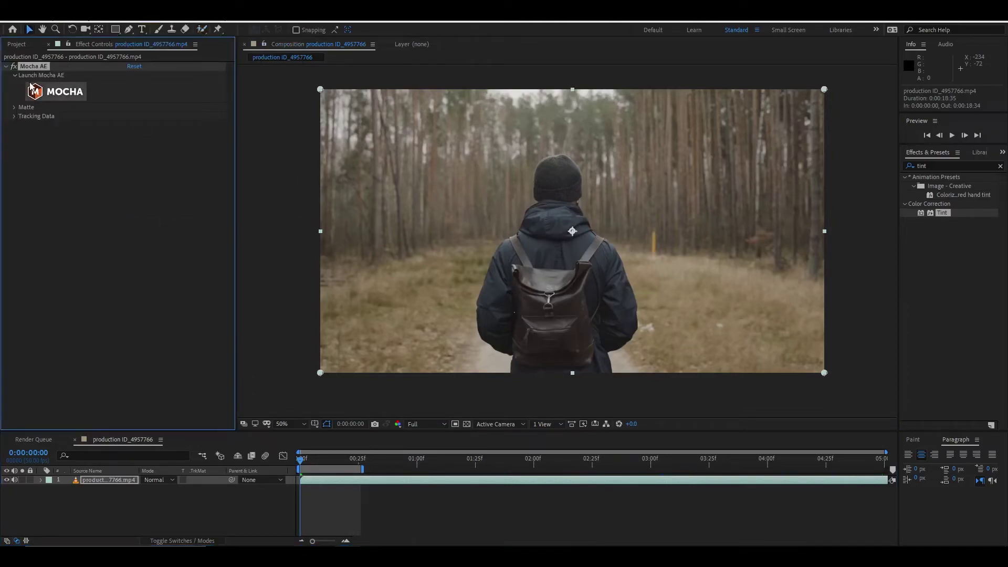
Launch Mocha AE, postpone registration and decline the collection of usage statistics.
left_click(70, 93)
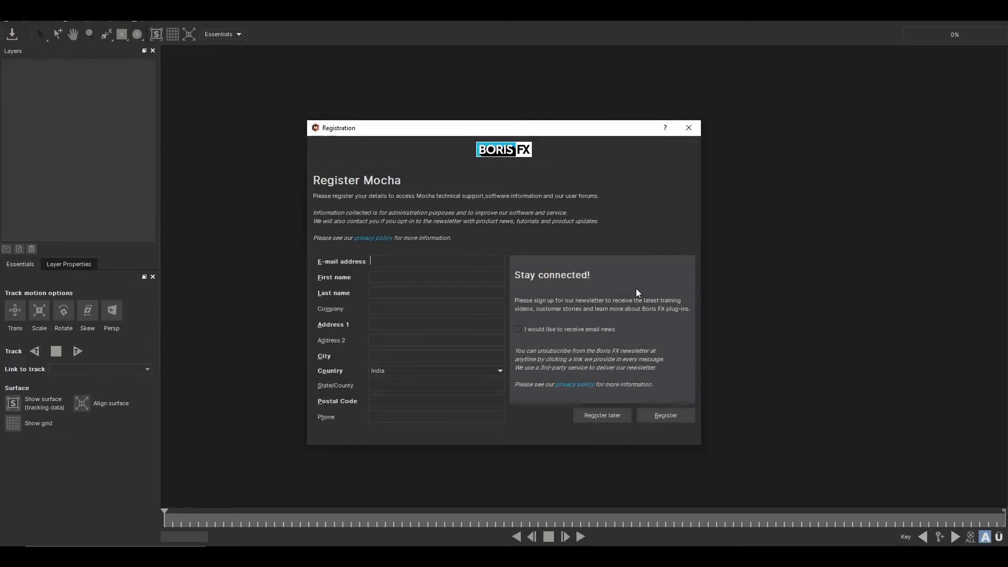
left_click(611, 418)
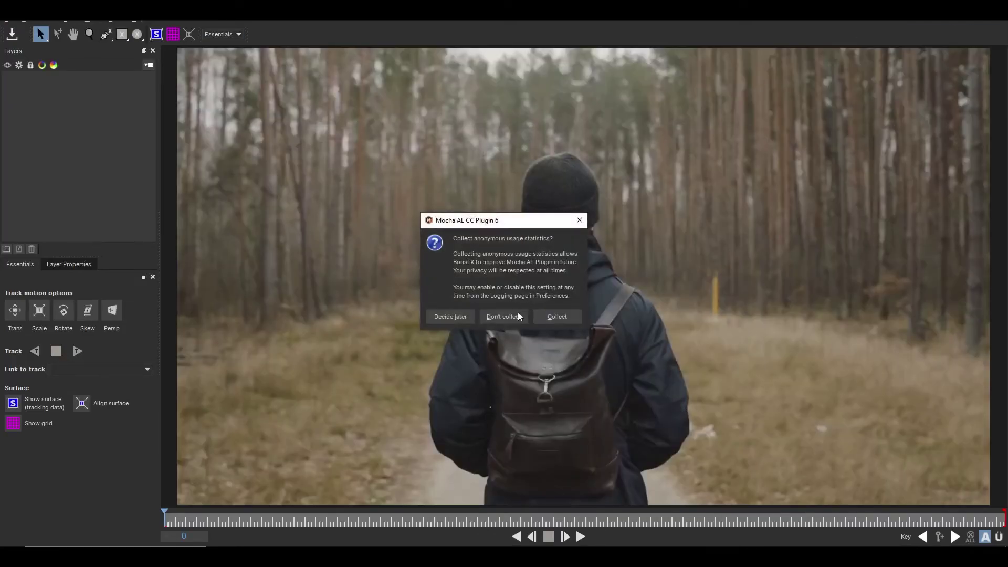
left_click(504, 316)
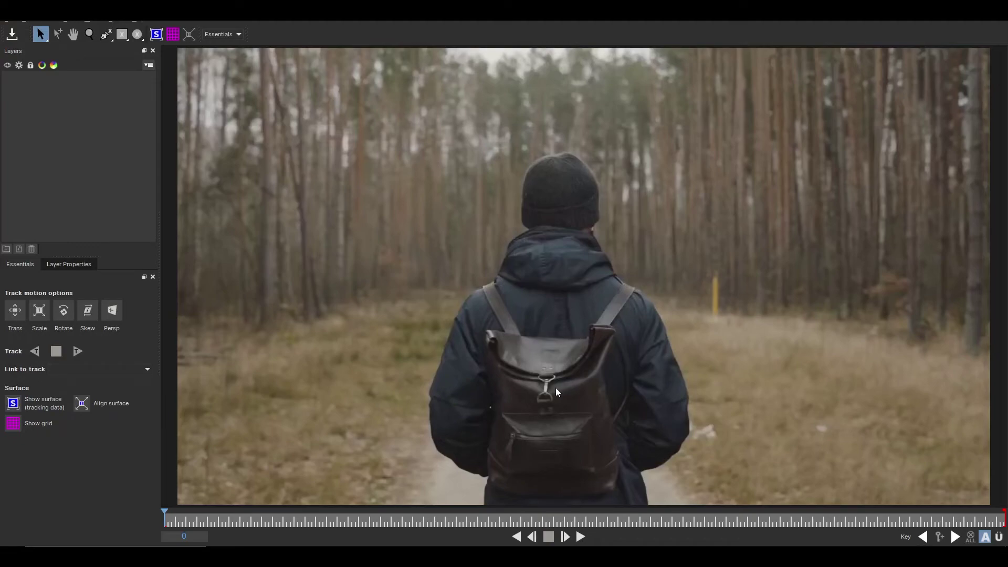
Start a Bezier spline at the right side of the neck and trace up the beanie's right edge and over its crown.
key("x")
mouse_move(556, 388)
left_mouse_down()
mouse_move(641, 384)
mouse_move(535, 372)
mouse_move(537, 388)
left_mouse_up()
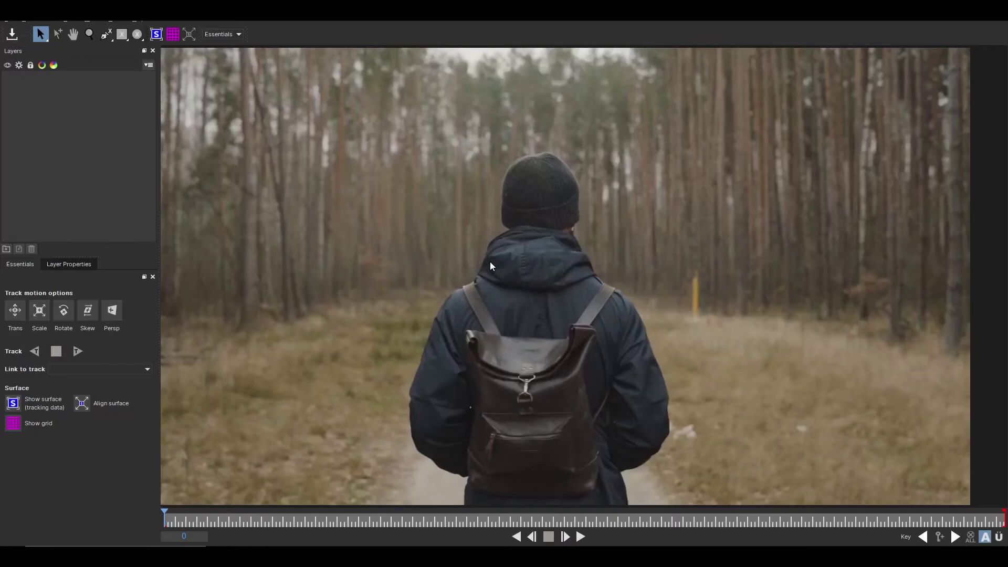
left_click(106, 35)
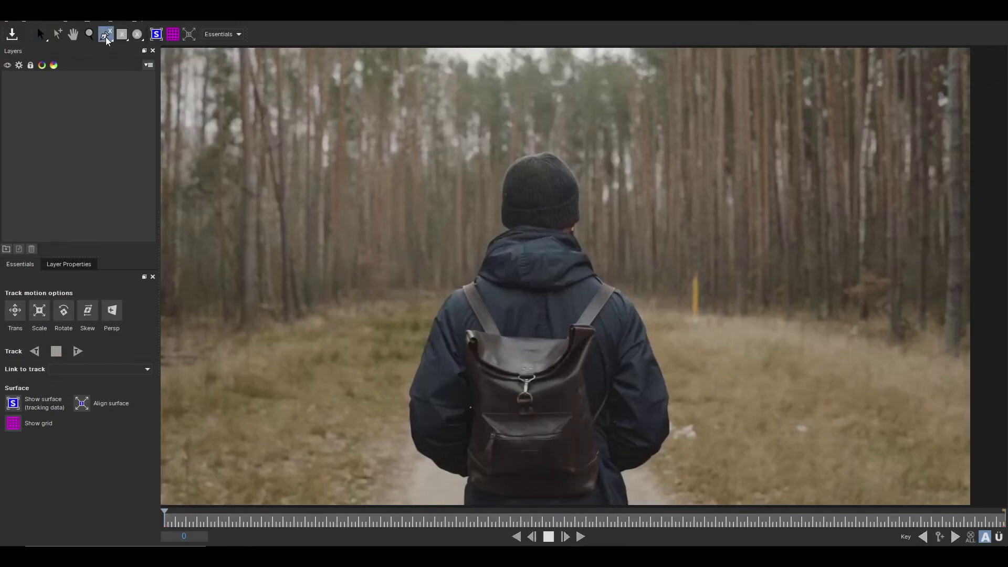
left_click(106, 82)
left_click_drag(563, 222, 589, 63)
key("z")
left_click_drag(563, 257, 570, 111)
key("x")
left_click_drag(569, 171, 574, 238)
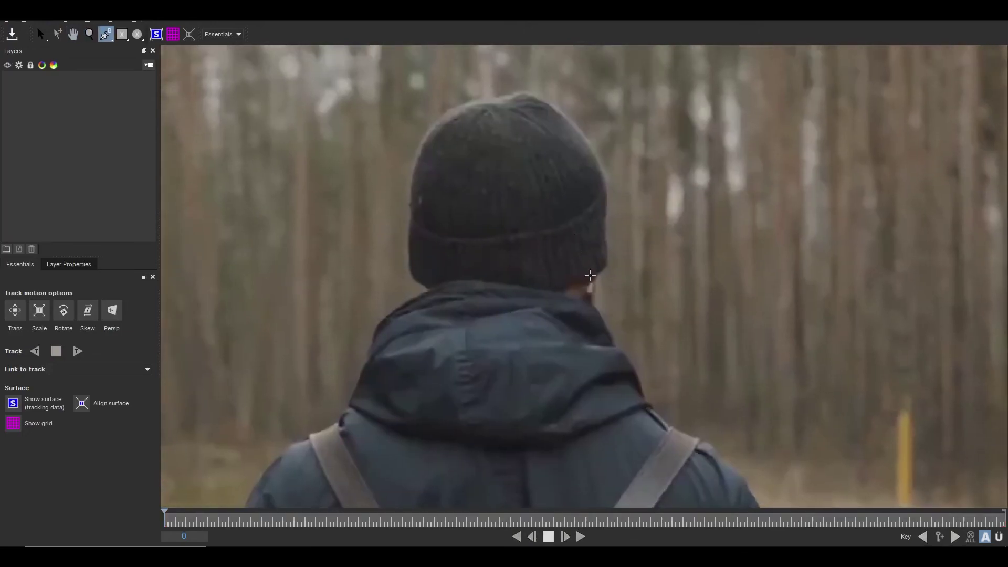
left_click(594, 303)
left_click(595, 277)
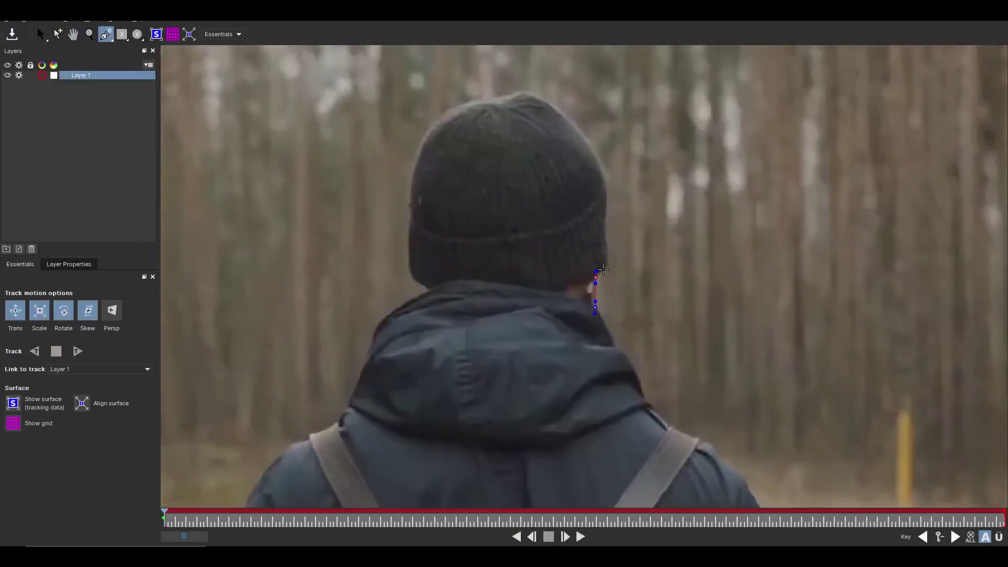
left_click(605, 267)
left_click(607, 190)
left_click_drag(574, 123, 458, 103)
left_click_drag(421, 143, 413, 155)
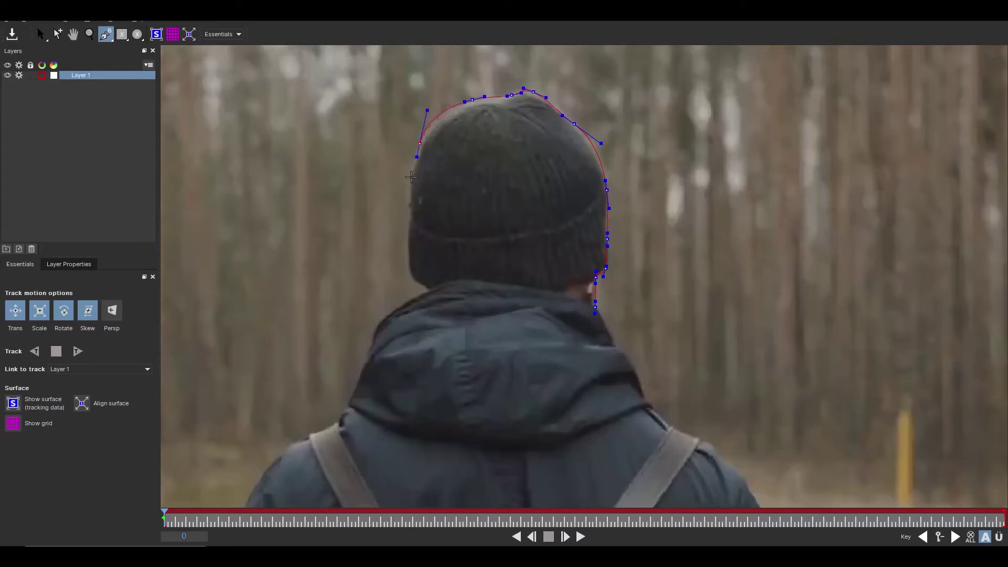
Continue the spline down the beanie's left edge and across the jacket collar, closing it at the starting point.
left_click_drag(409, 215, 410, 229)
left_click_drag(410, 275, 412, 280)
left_click(525, 306)
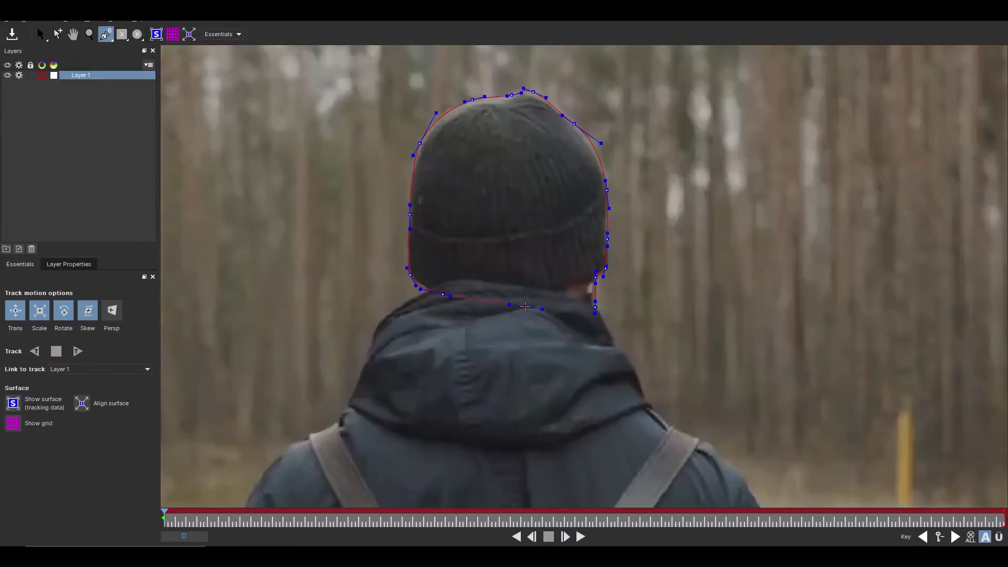
right_click(593, 309)
left_click(590, 309)
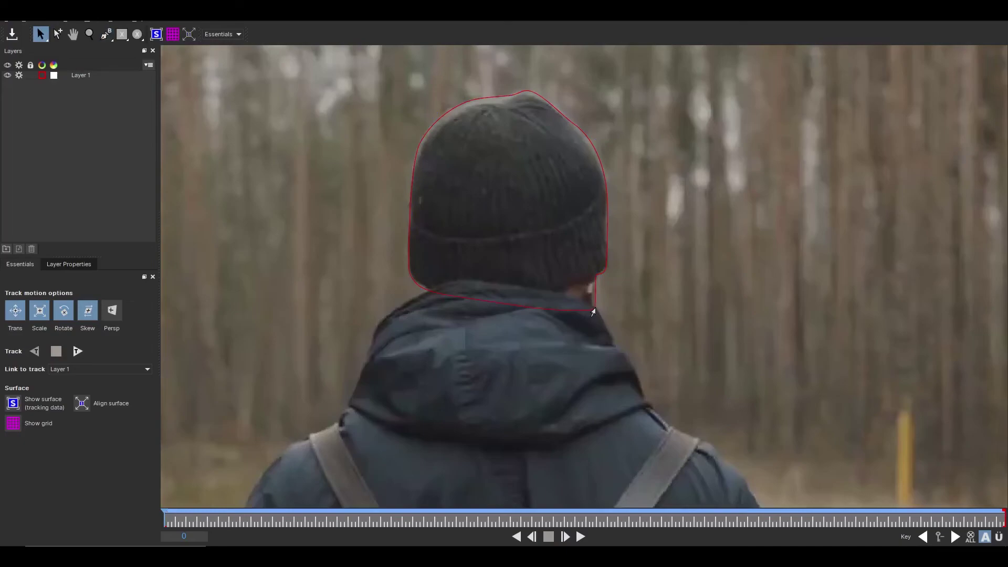
Nudge the spline's closing point inward at the neck and track Layer 1 forward from frame 0, stopping at frame 43.
left_click(591, 309)
left_click_drag(595, 307, 589, 307)
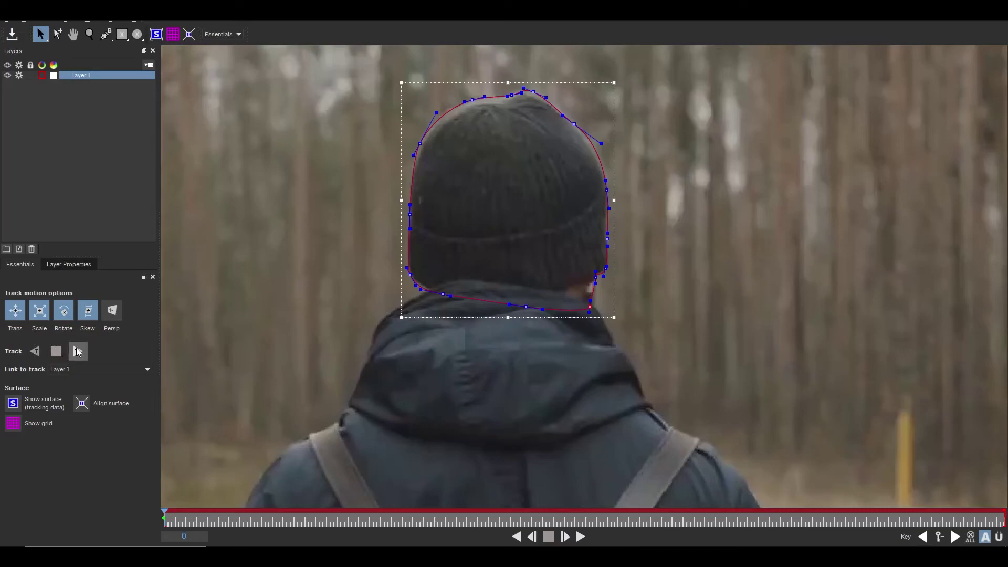
left_click(78, 351)
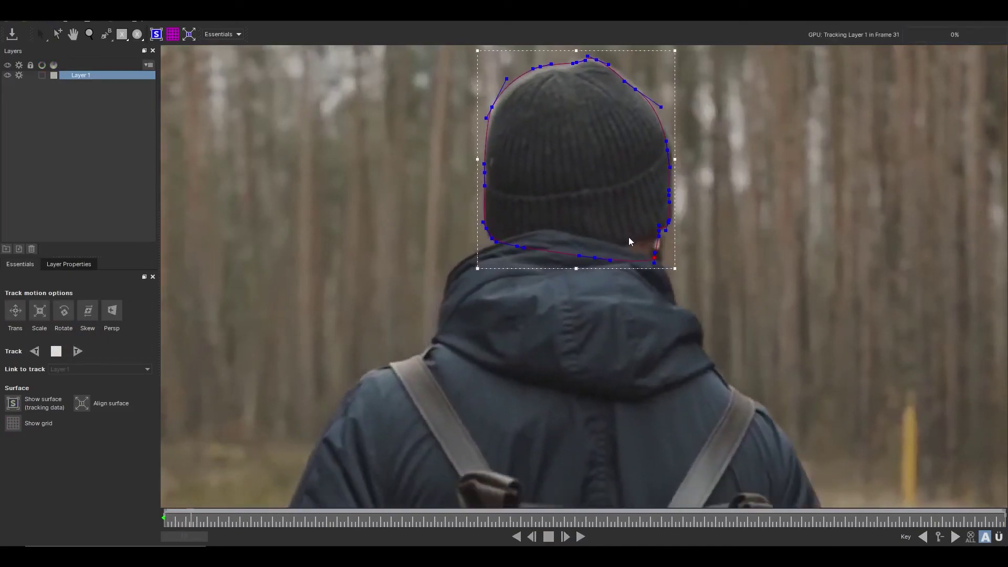
left_click(56, 351)
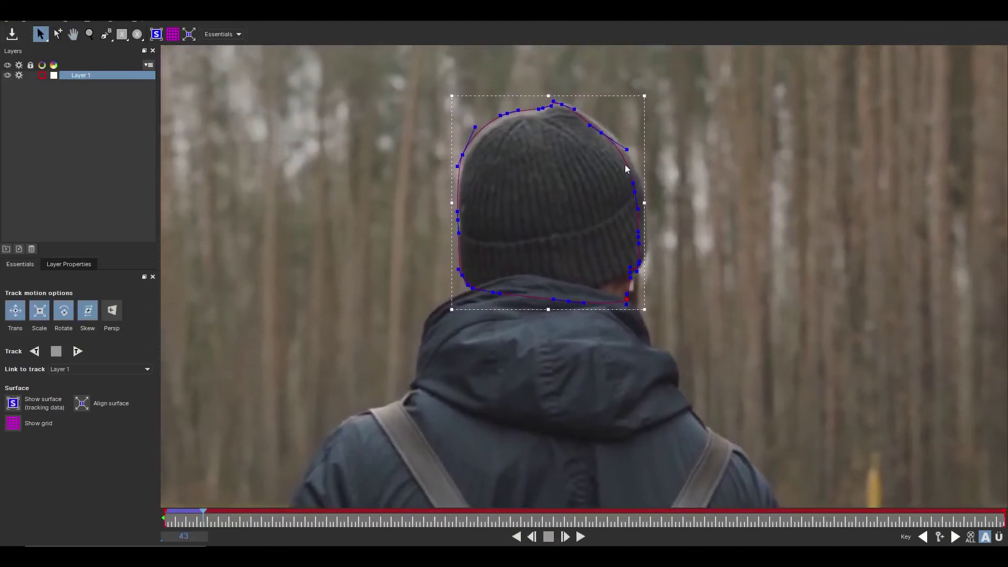
Reshape the spline at frame 43, moving its points outward to fit the beanie's right edge and the neck.
left_click_drag(601, 131, 606, 128)
left_click_drag(639, 189, 648, 187)
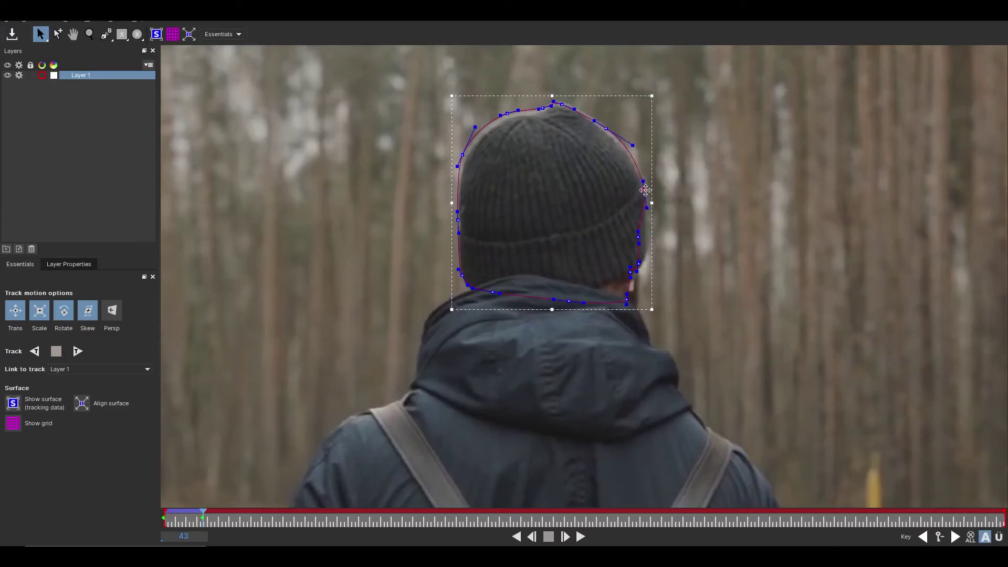
left_click_drag(644, 237, 641, 288)
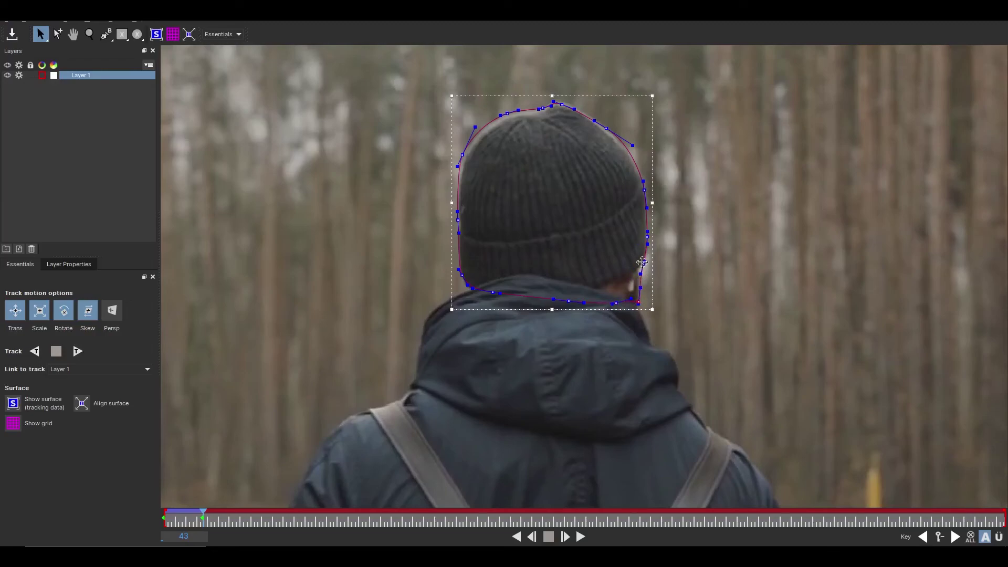
Play back the tracked spline from near the beginning of the clip to review its fit around the beanie.
left_click_drag(204, 517, 167, 518)
key("space")
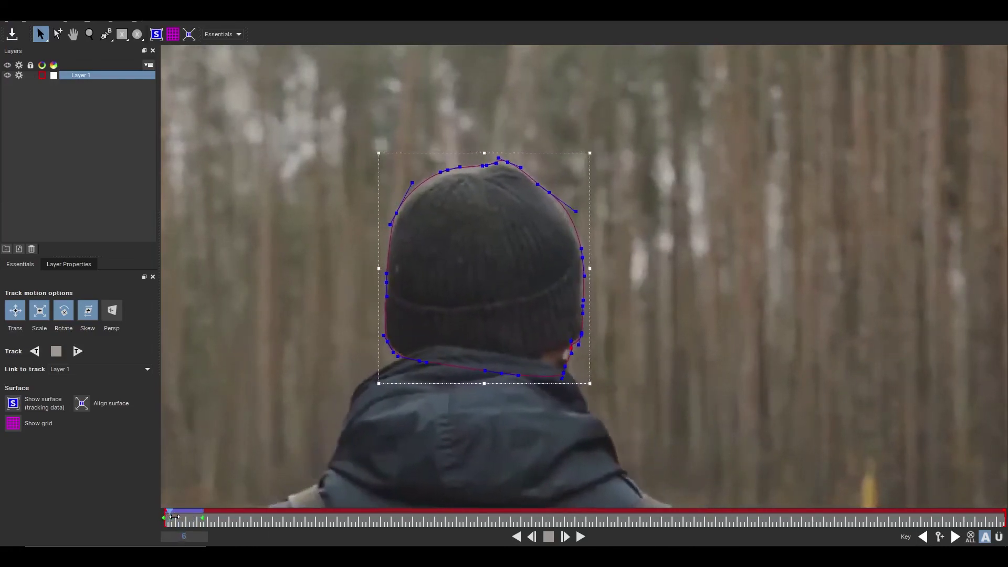
left_click_drag(457, 432, 467, 412)
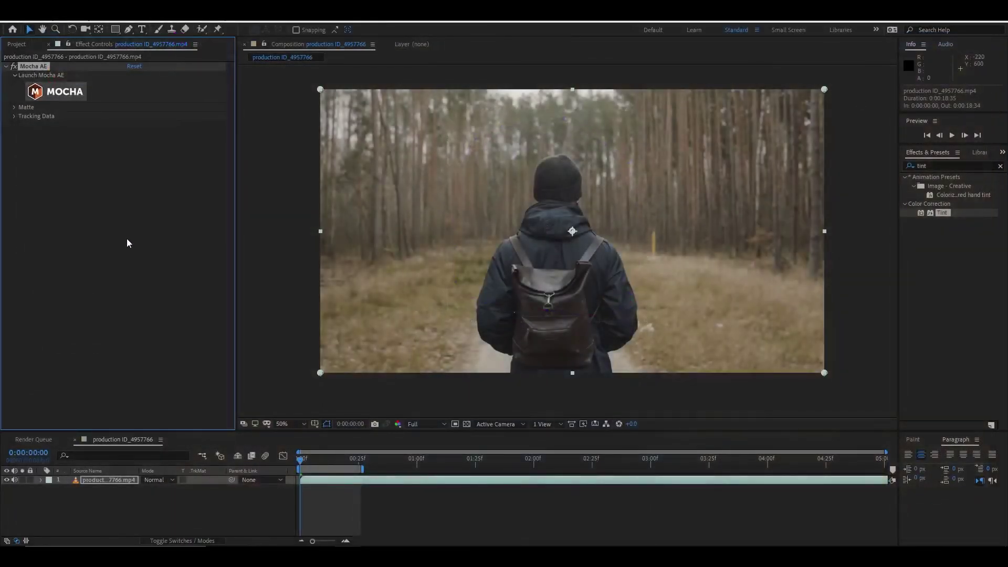
Return to After Effects, create AE masks from the Mocha AE matte and preview the masked beanie from the first frame.
left_click(15, 108)
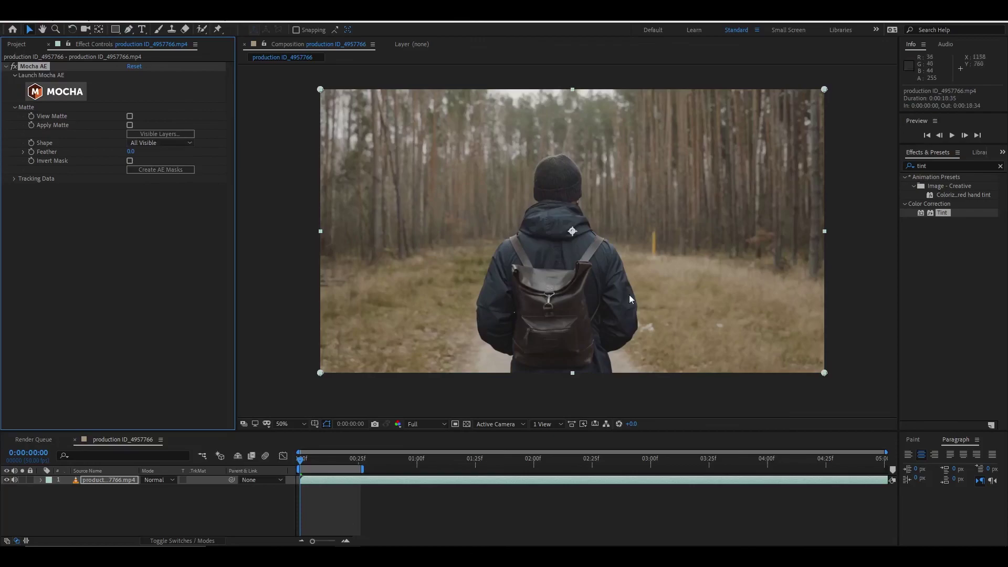
left_click(171, 171)
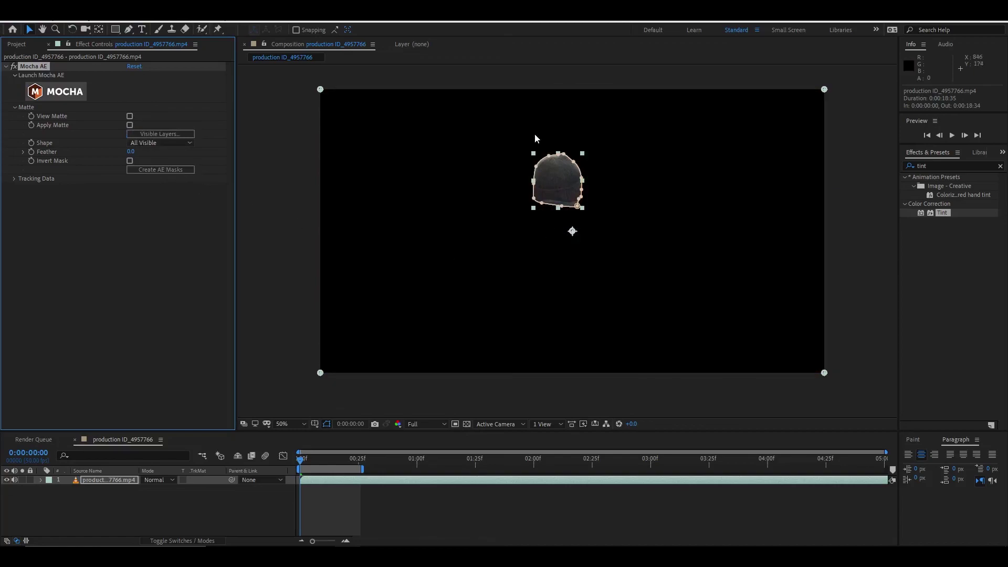
mouse_move(302, 459)
left_mouse_down()
mouse_move(367, 460)
mouse_move(301, 460)
left_mouse_up()
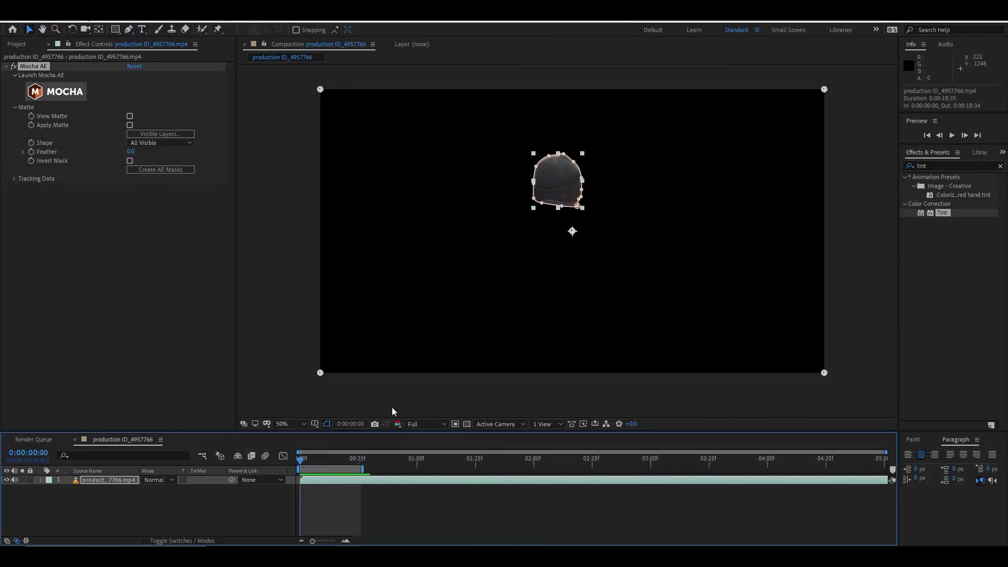